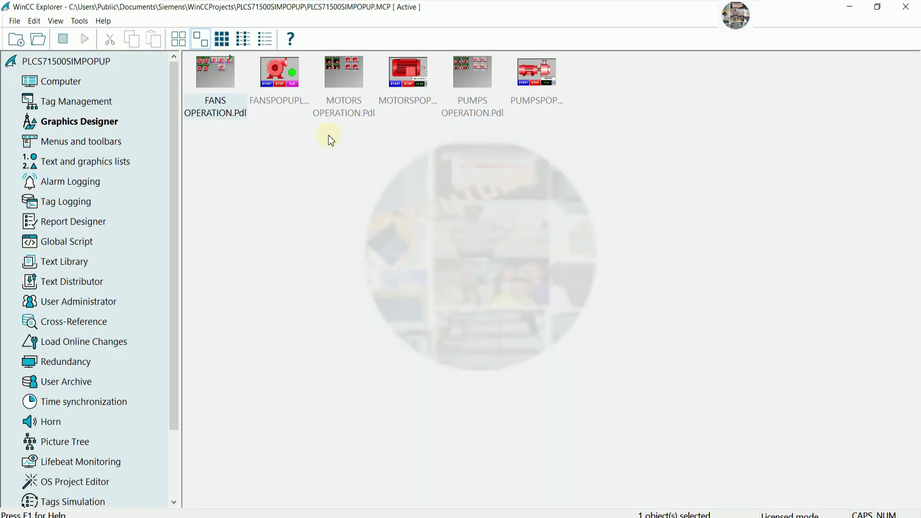
# - Examine the project's pictures, singling out the FANS OPERATION, MOTORS OPERATION and PUMPS OPERATION screens
pyautogui.moveTo(624, 165); pyautogui.dragTo(183, 51)
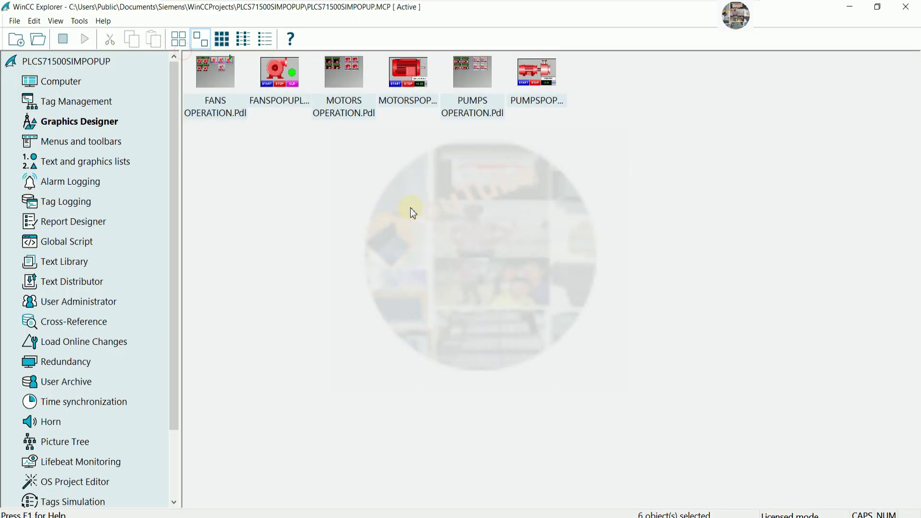
pyautogui.click(237, 115)
pyautogui.click(341, 107)
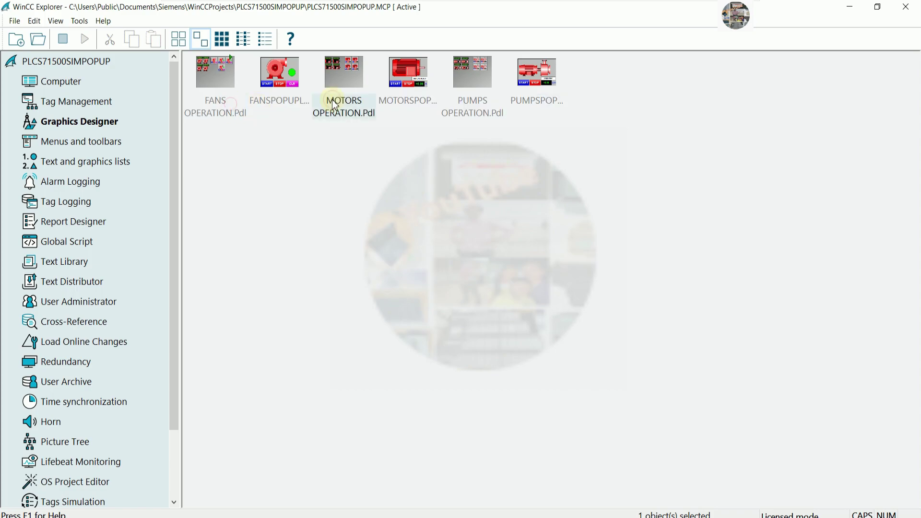
pyautogui.click(482, 117)
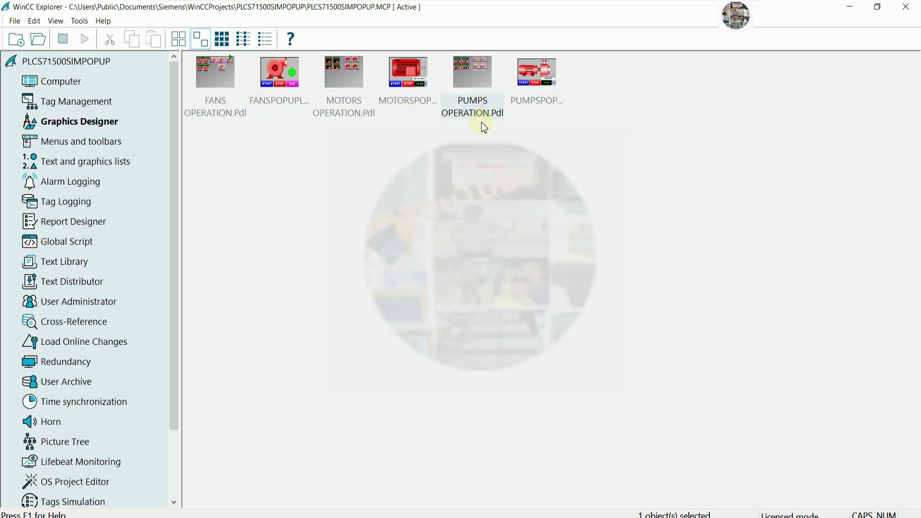
pyautogui.click(224, 120)
pyautogui.click(350, 113)
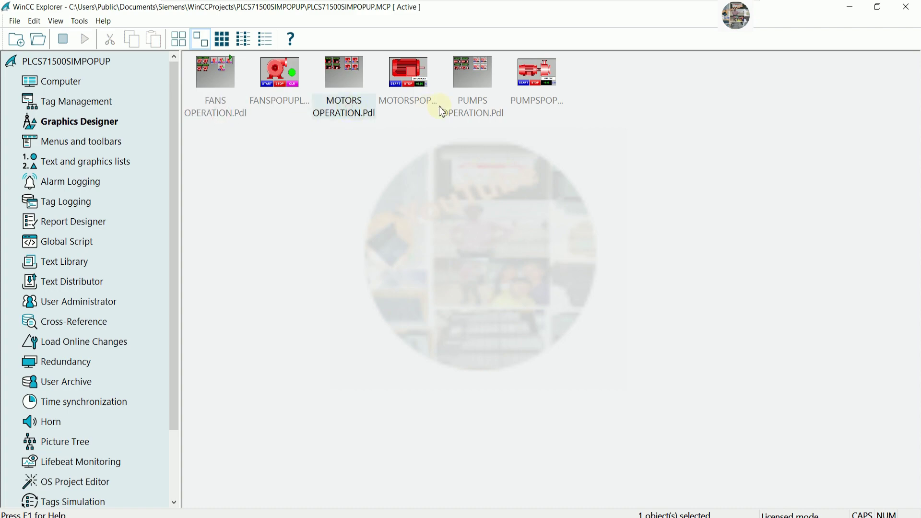
pyautogui.click(221, 106)
# - Open the PUMPS OPERATION picture in Graphics Designer, switch to FANS OPERATION and run it in a maximized runtime window
pyautogui.doubleClick(471, 113)
pyautogui.click(212, 74)
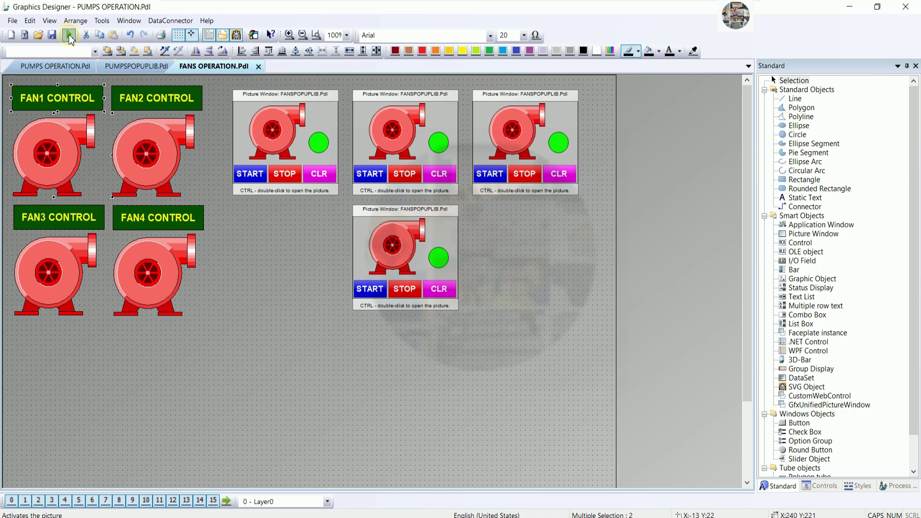
pyautogui.click(355, 190)
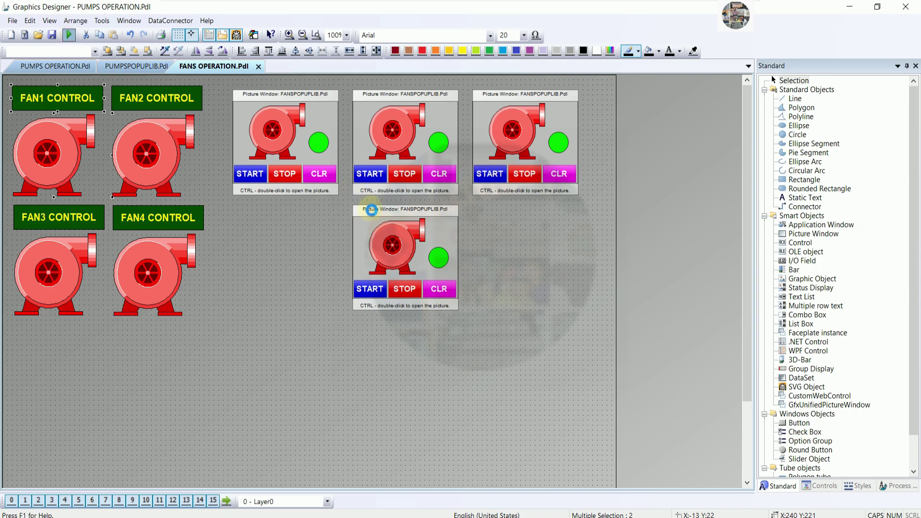
pyautogui.hotkey('ctrl', 'r')
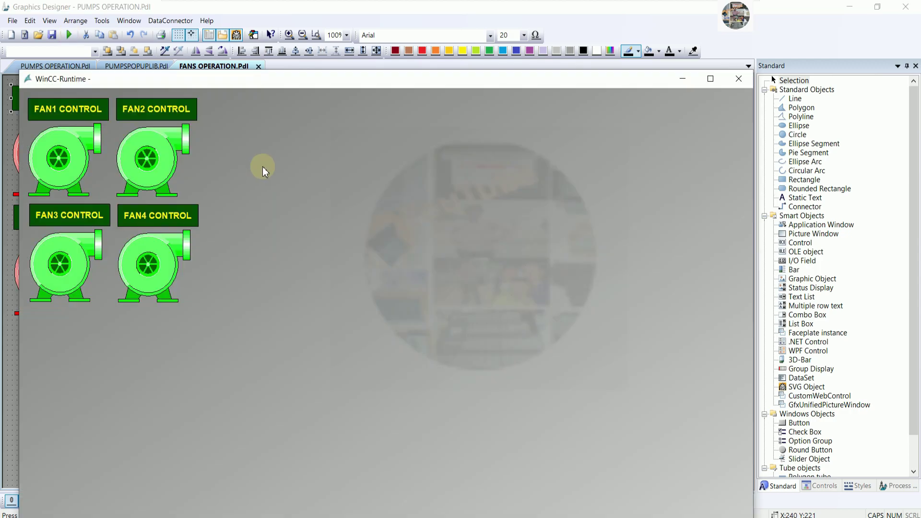
pyautogui.doubleClick(672, 79)
# - Call up the popup controls of all four fans in the running screen
pyautogui.click(147, 73)
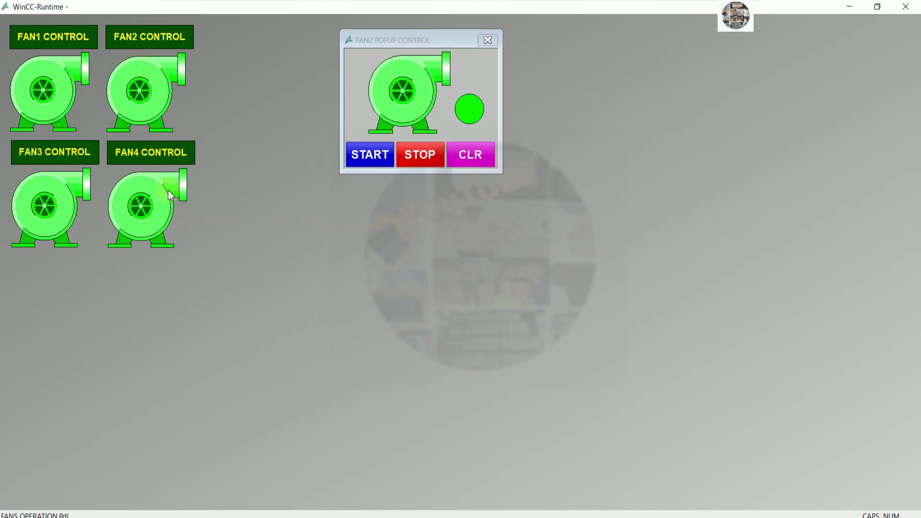
pyautogui.click(169, 195)
pyautogui.click(48, 201)
pyautogui.click(69, 84)
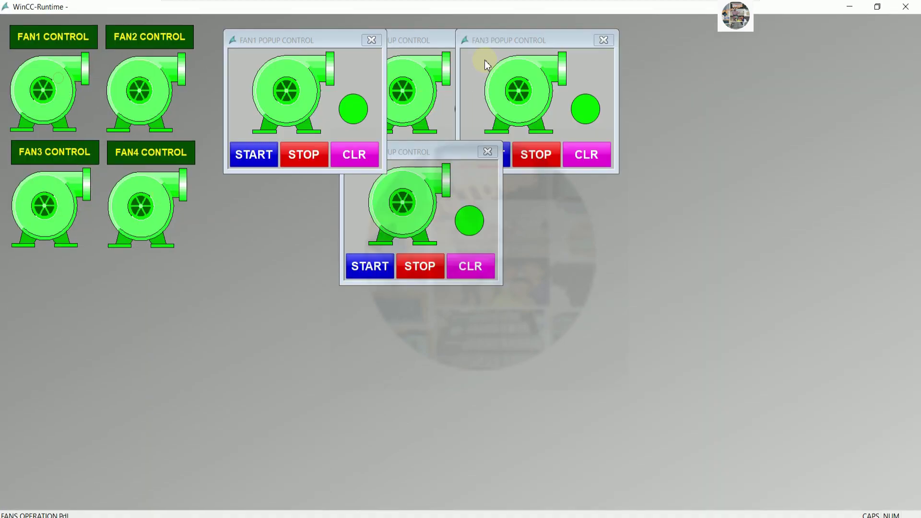
# - Arrange the fan popups without overlap, with FAN1 to FAN3 in a row and FAN4 below FAN1
pyautogui.moveTo(484, 60); pyautogui.dragTo(622, 87)
pyautogui.moveTo(413, 153); pyautogui.dragTo(405, 221)
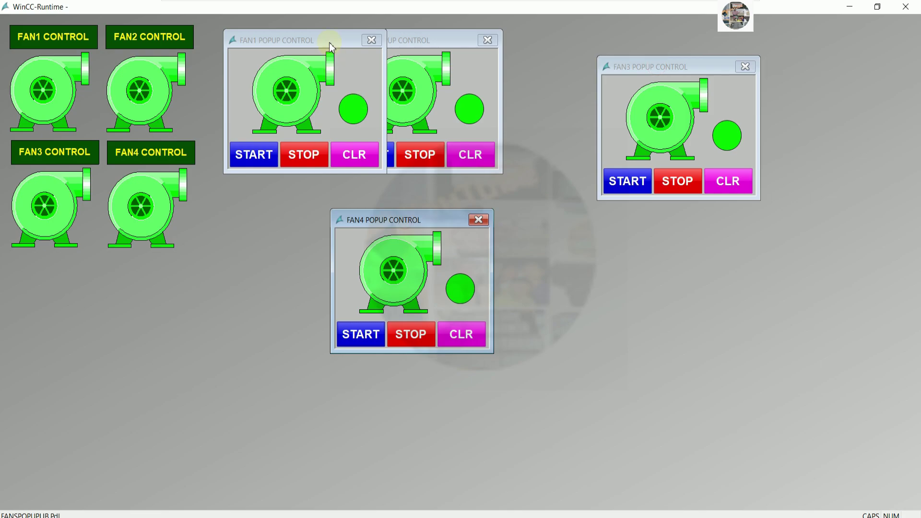
pyautogui.moveTo(330, 43); pyautogui.dragTo(307, 61)
pyautogui.moveTo(448, 41); pyautogui.dragTo(484, 40)
pyautogui.moveTo(321, 59); pyautogui.dragTo(325, 39)
pyautogui.click(440, 41)
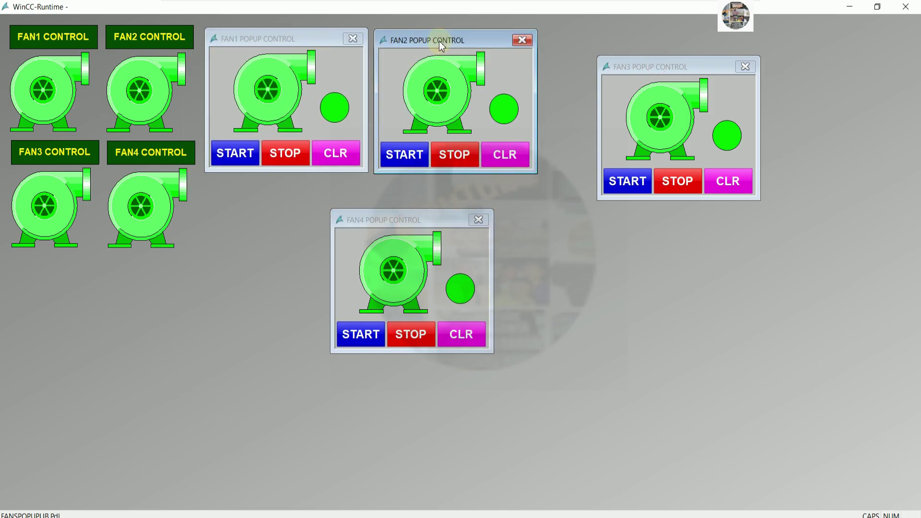
pyautogui.moveTo(585, 59); pyautogui.dragTo(533, 35)
pyautogui.moveTo(376, 219); pyautogui.dragTo(252, 186)
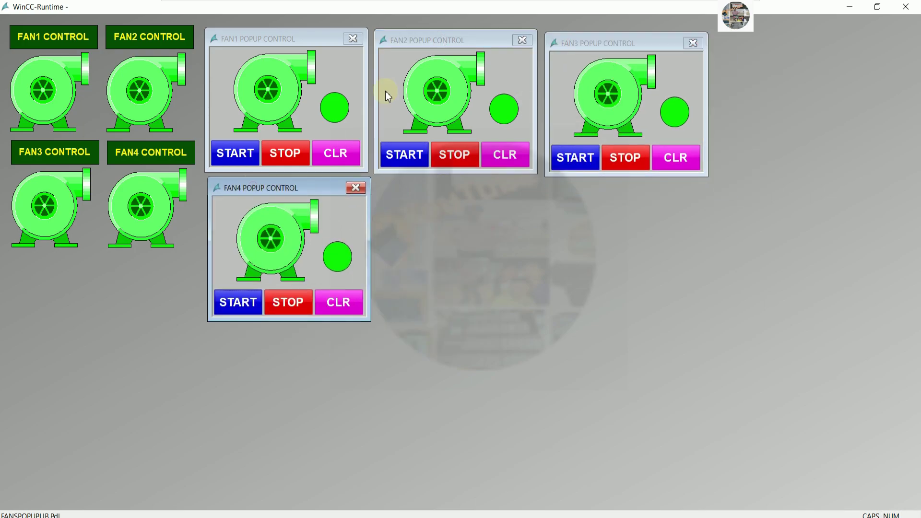
# - Close the runtime, view the PUMPSPOPUPLIB and PUMPS OPERATION pictures, and minimize Graphics Designer to return to WinCC Explorer
pyautogui.click(906, 7)
pyautogui.click(134, 67)
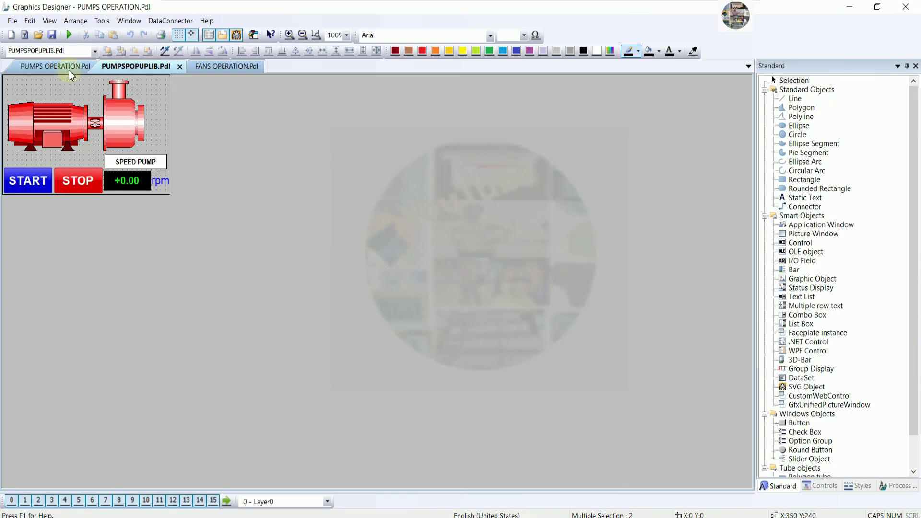
pyautogui.click(67, 67)
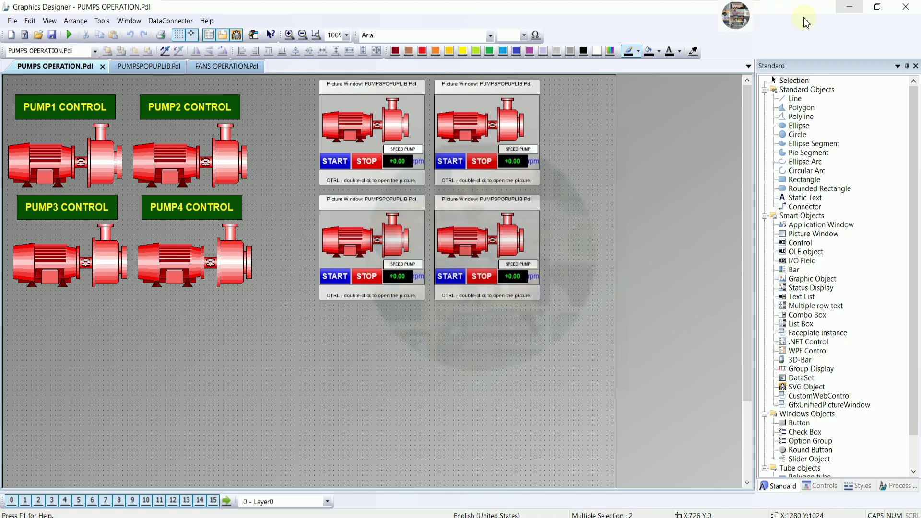
pyautogui.click(849, 8)
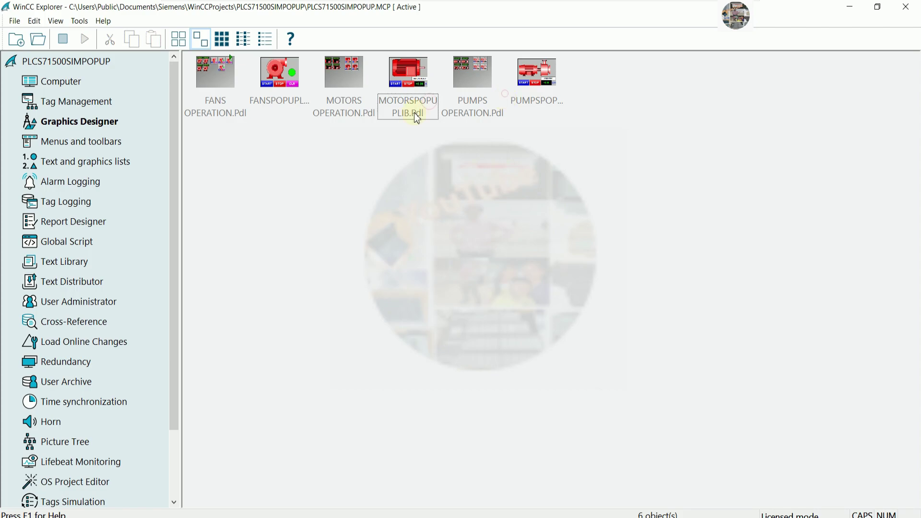
# - Open the project's Picture Tree editor from WinCC Explorer
pyautogui.click(217, 97)
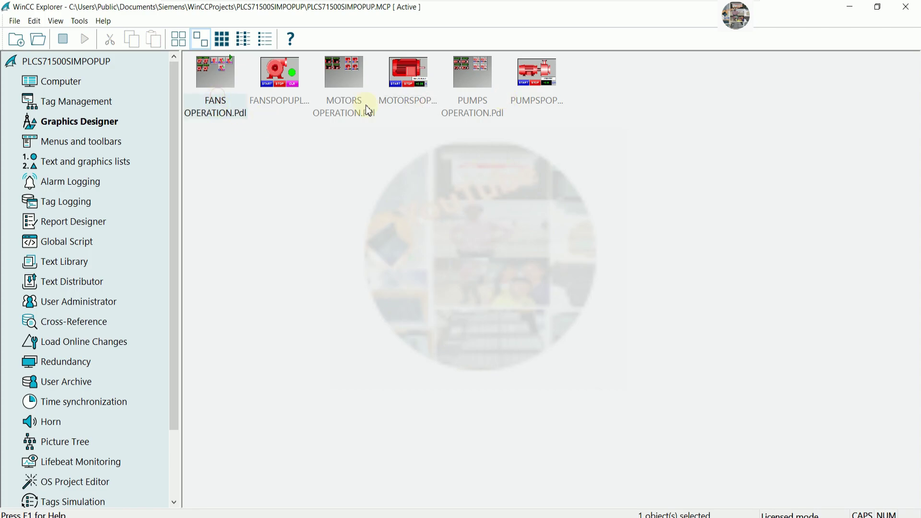
pyautogui.click(473, 100)
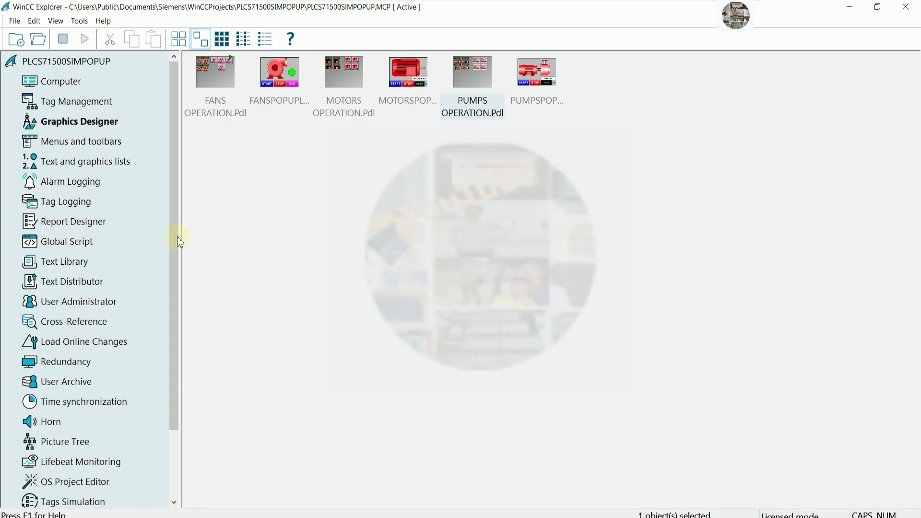
pyautogui.moveTo(172, 235); pyautogui.dragTo(175, 295)
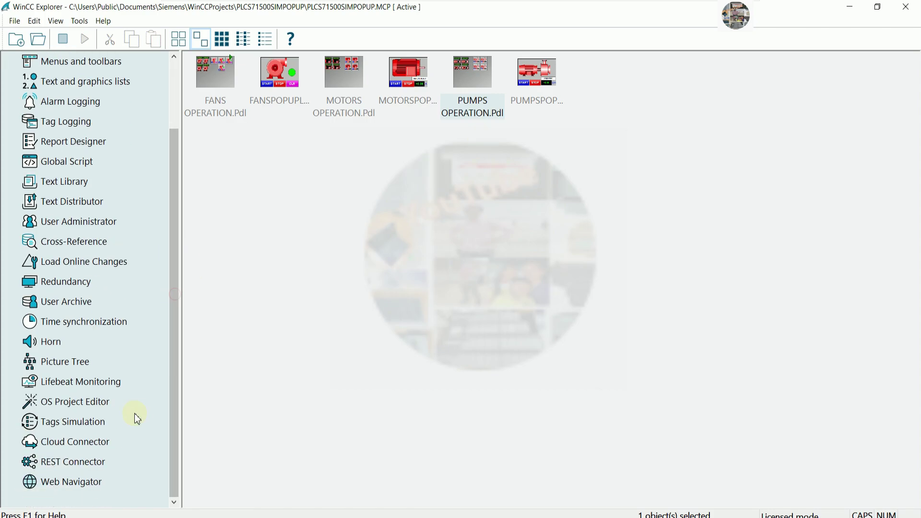
pyautogui.click(62, 363)
pyautogui.doubleClick(69, 361)
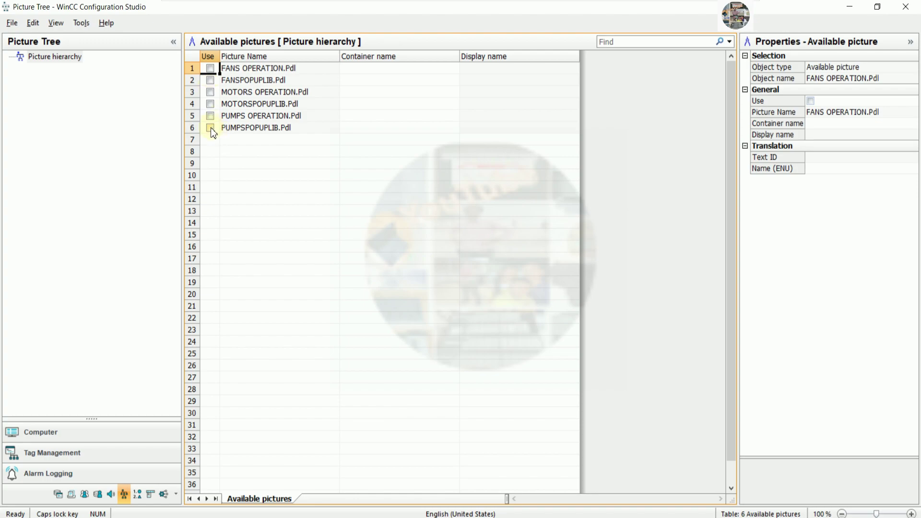
# - Enable only the FANS OPERATION, MOTORS OPERATION and PUMPS OPERATION pictures for use in the picture hierarchy
pyautogui.click(210, 69)
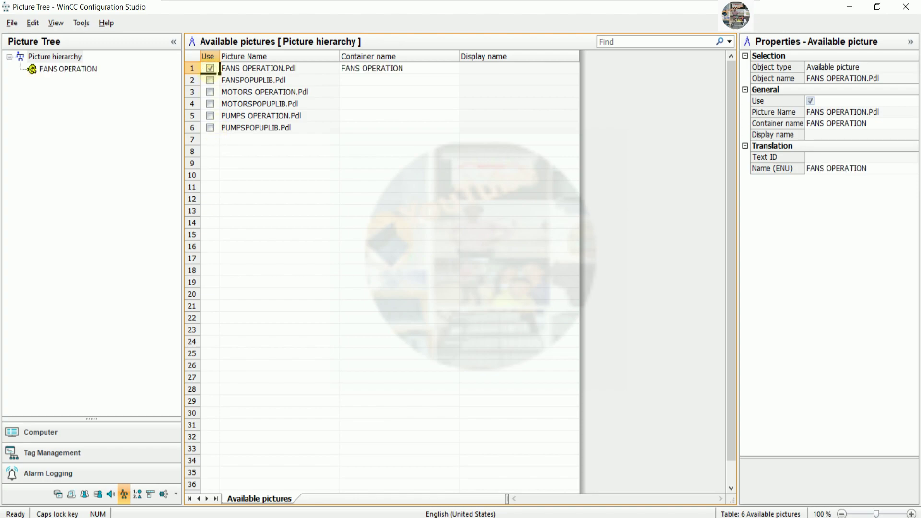
pyautogui.click(211, 92)
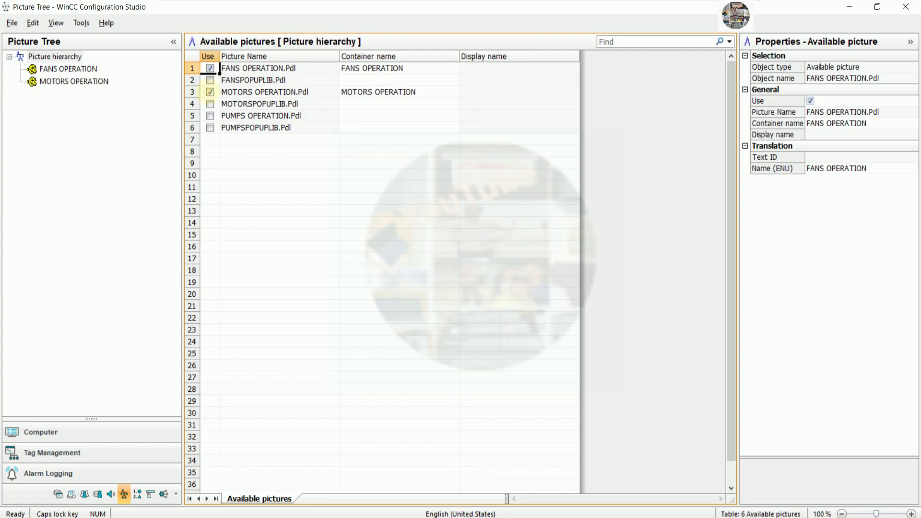
pyautogui.click(210, 129)
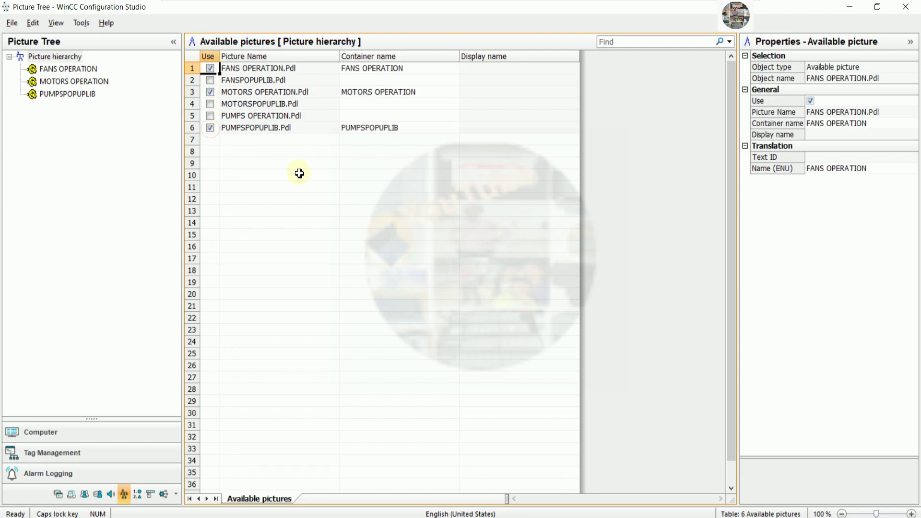
pyautogui.click(211, 127)
pyautogui.click(210, 116)
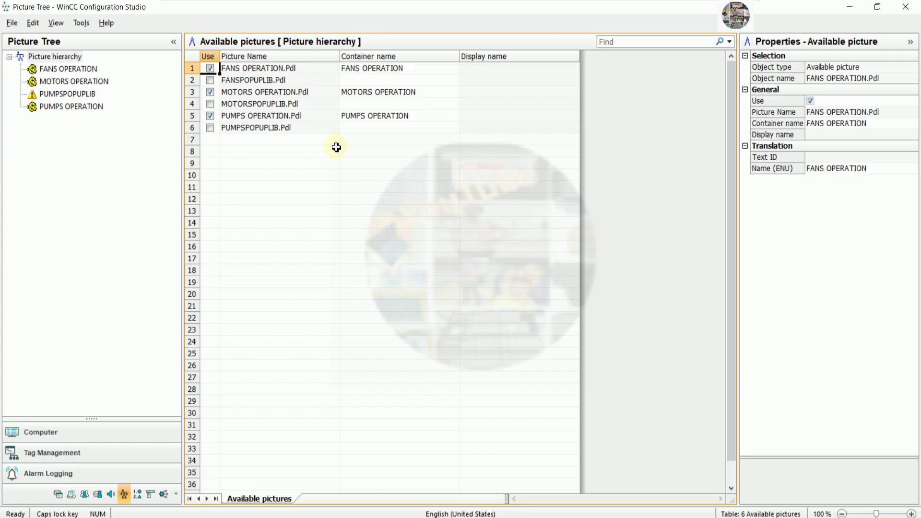
# - Rename the three containers as FANS OPERATION SCREEN, MOTORS OPERATION SCREEN and PUMPS OPERATION SCREEN
pyautogui.click(413, 68)
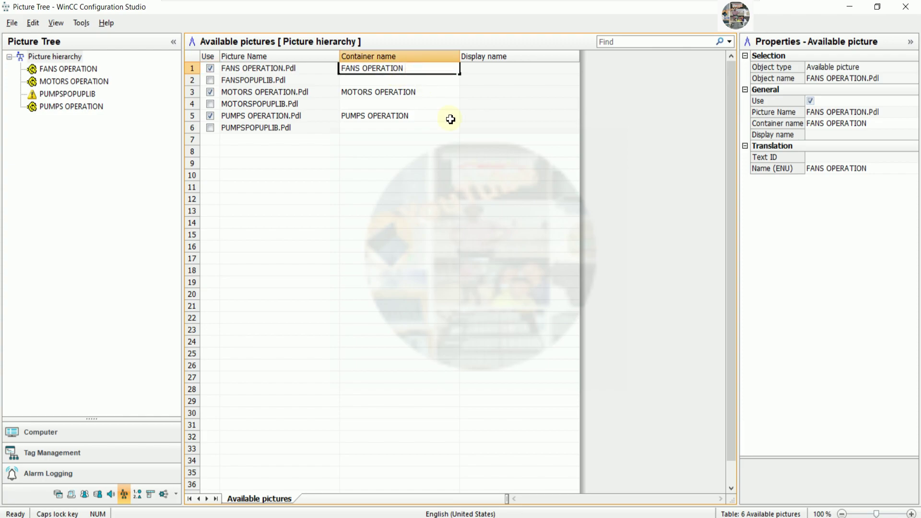
pyautogui.write('SCREEN')
pyautogui.press('Return')
pyautogui.doubleClick(426, 93)
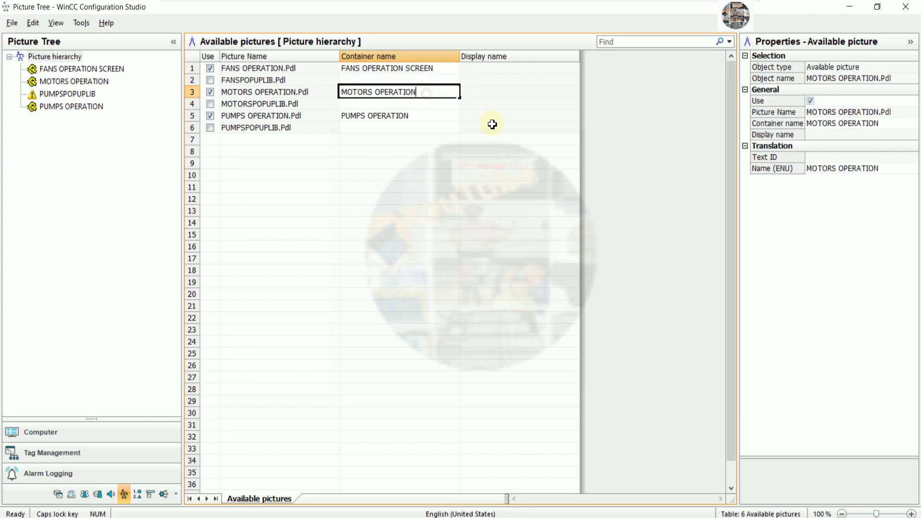
pyautogui.write('SCREEN')
pyautogui.press('Return')
pyautogui.doubleClick(428, 116)
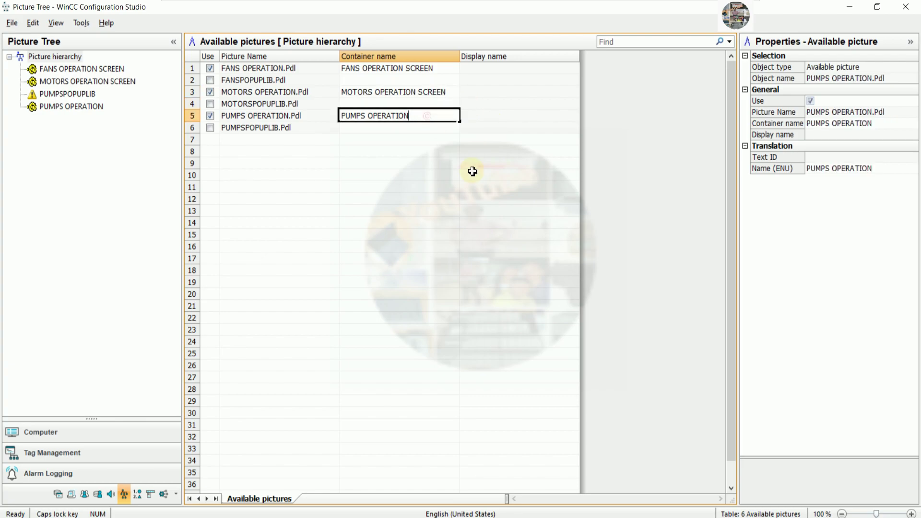
pyautogui.write('SCREEN')
pyautogui.press('Return')
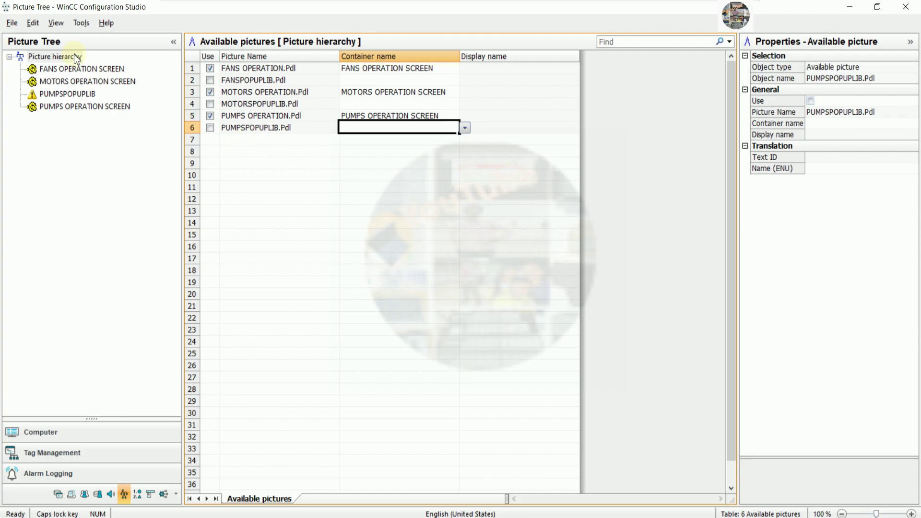
# - Save the picture hierarchy and close the Picture Tree editor
pyautogui.click(13, 24)
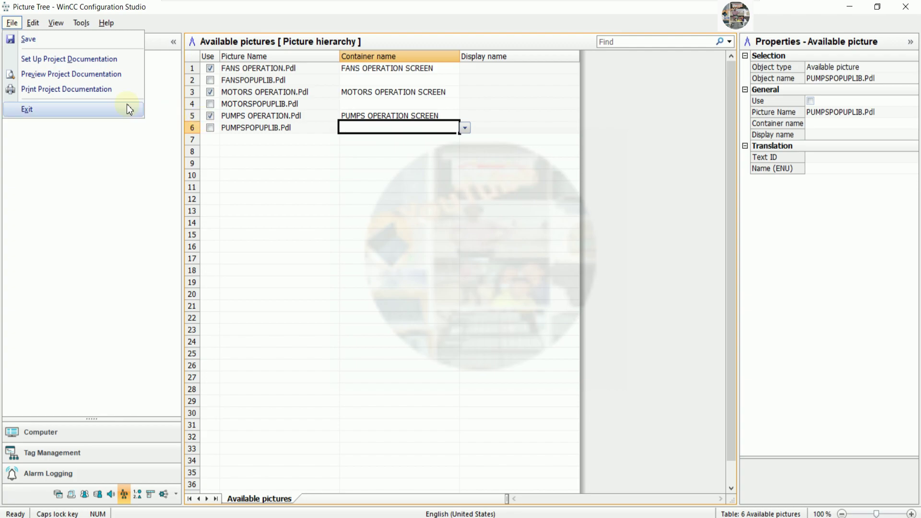
pyautogui.click(36, 39)
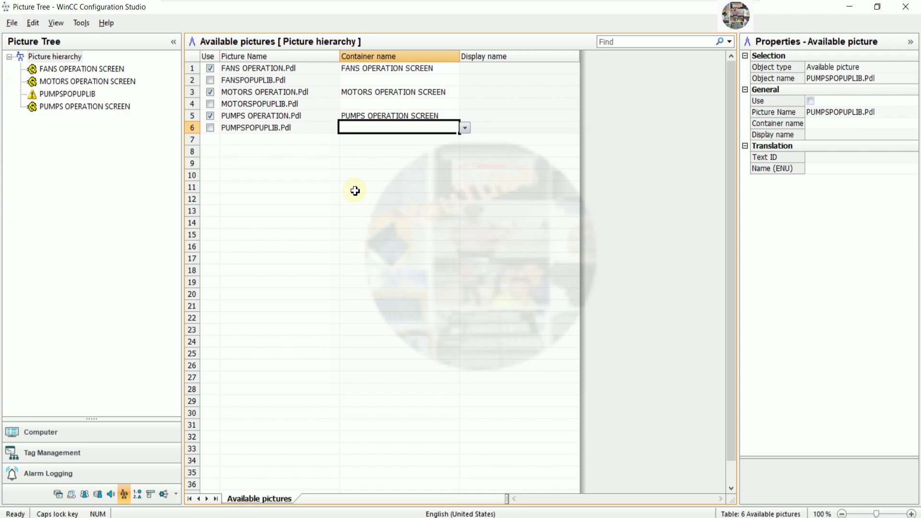
pyautogui.click(906, 8)
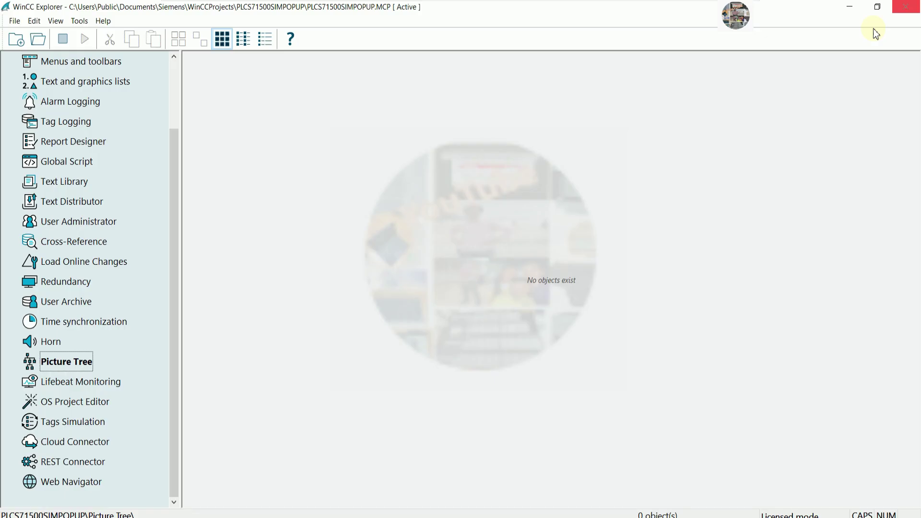
# - Open the OS Project Editor from WinCC Explorer and move its dialog higher on the screen
pyautogui.moveTo(175, 301); pyautogui.dragTo(174, 296)
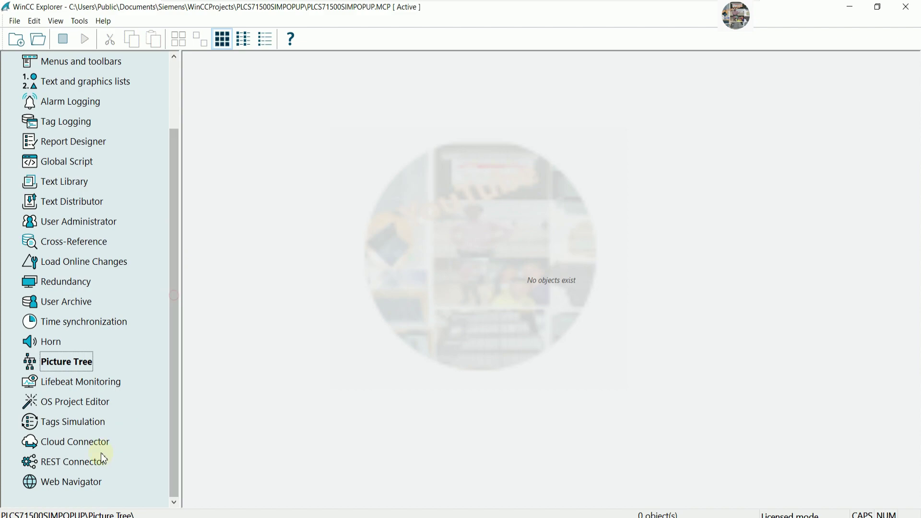
pyautogui.click(68, 409)
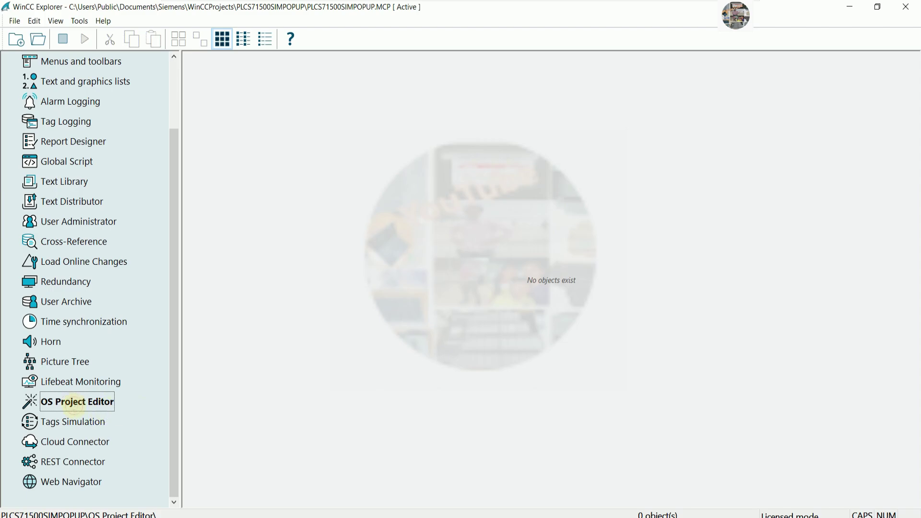
pyautogui.doubleClick(74, 406)
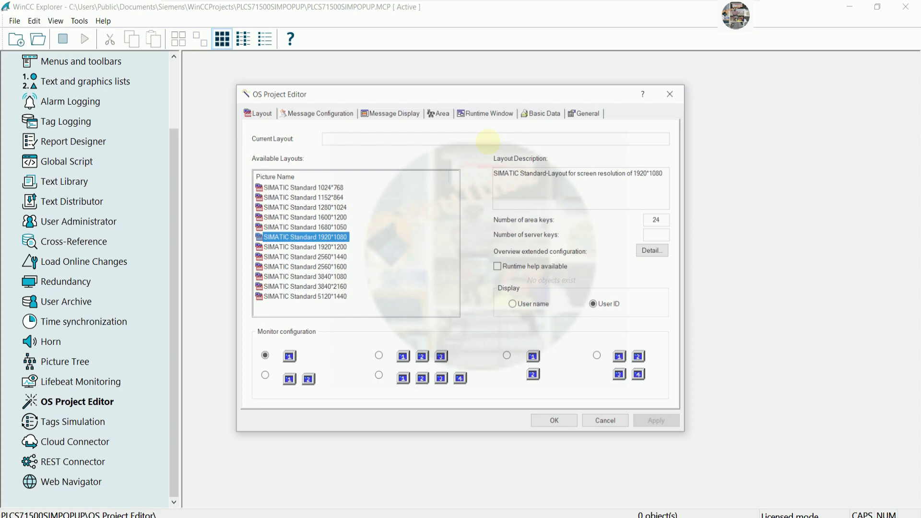
pyautogui.moveTo(464, 99); pyautogui.dragTo(482, 69)
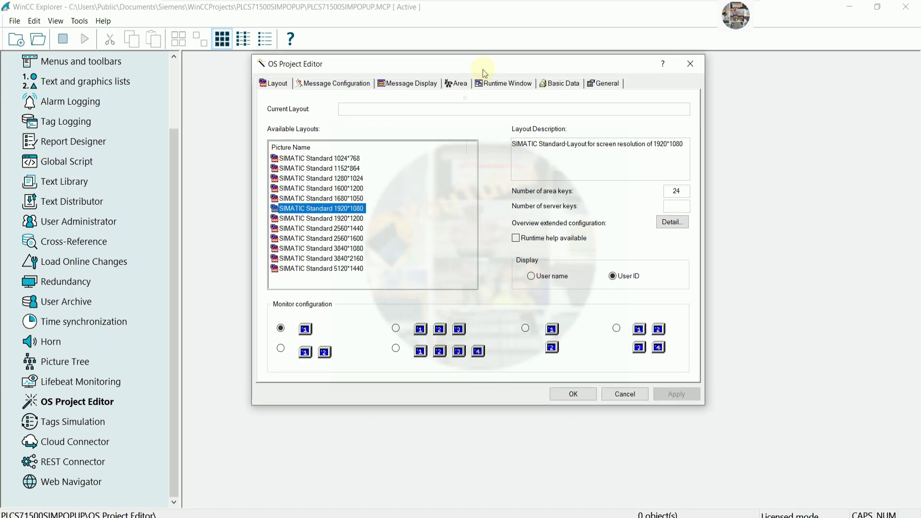
# - Select the SIMATIC Standard 1024*768 layout from the available layouts
pyautogui.click(337, 198)
pyautogui.click(339, 178)
pyautogui.click(341, 168)
pyautogui.click(339, 158)
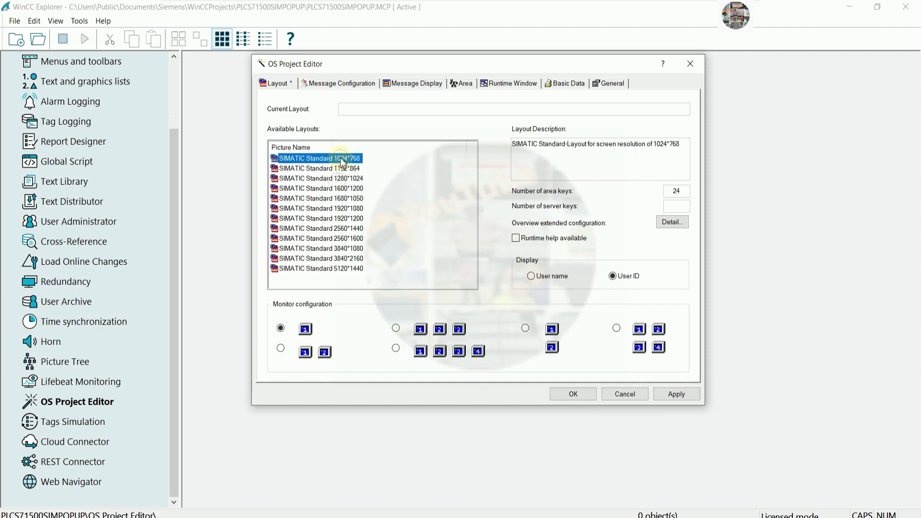
# - Change the selected available layout to SIMATIC Standard 1920*1080
pyautogui.click(344, 169)
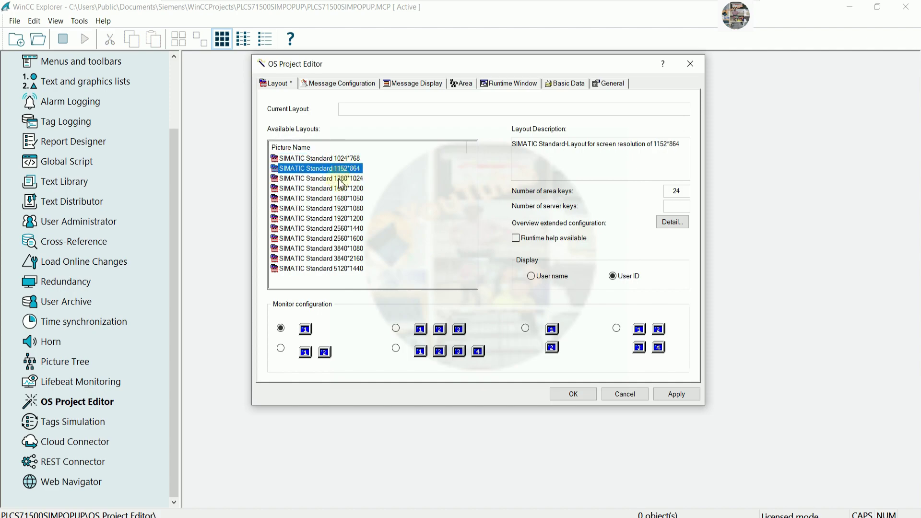
pyautogui.click(339, 179)
pyautogui.click(340, 189)
pyautogui.click(339, 198)
pyautogui.click(337, 209)
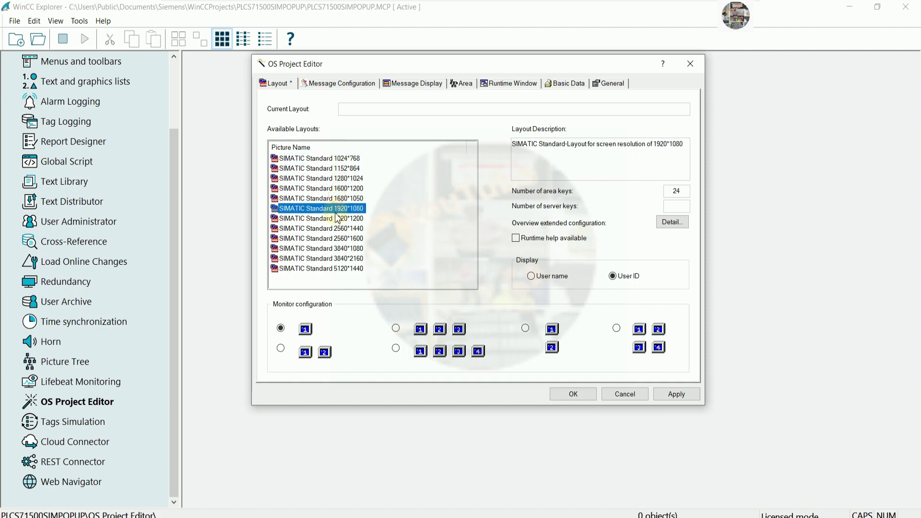
pyautogui.click(337, 219)
pyautogui.click(339, 208)
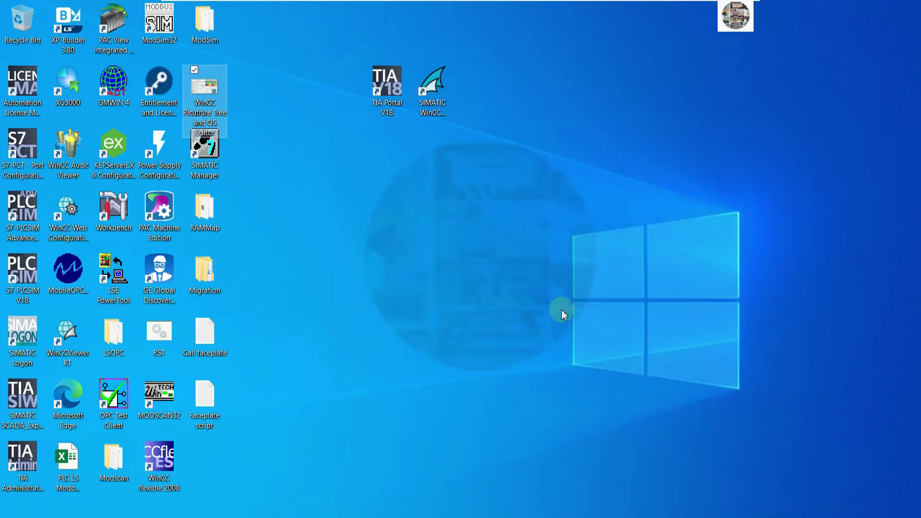
# - Check the display resolution in the Windows display settings, with the OS Project Editor dialog placed beside it for comparison
pyautogui.rightClick(449, 259)
pyautogui.click(399, 377)
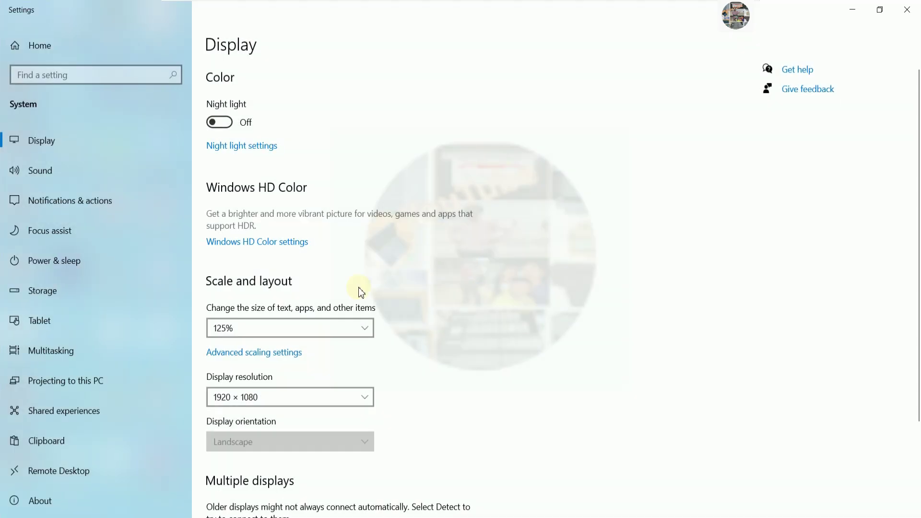
pyautogui.scroll(-3, 360, 292)
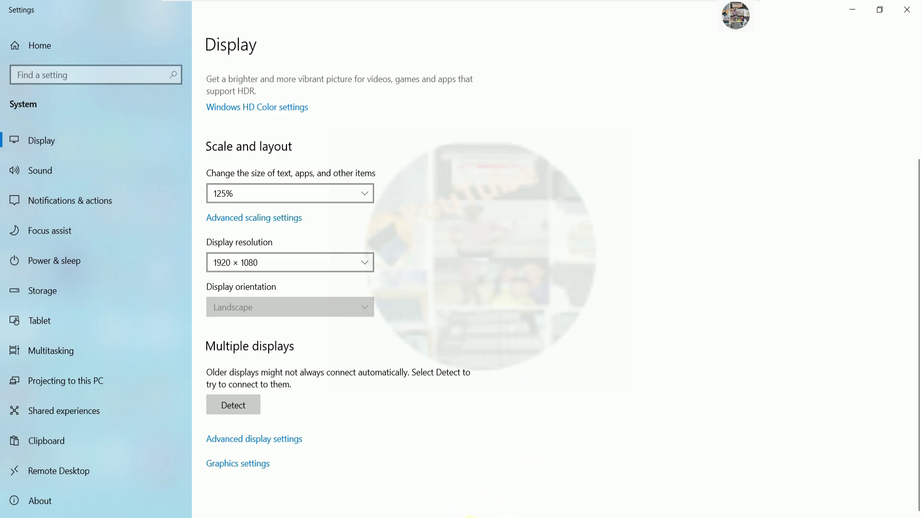
pyautogui.click(470, 516)
pyautogui.moveTo(469, 67); pyautogui.dragTo(626, 39)
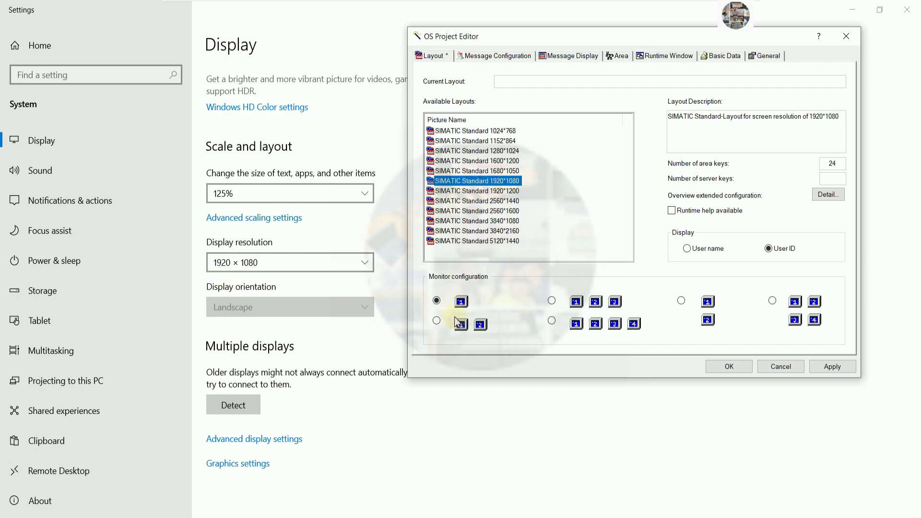
# - Set the monitor configuration to two monitors side by side
pyautogui.click(437, 321)
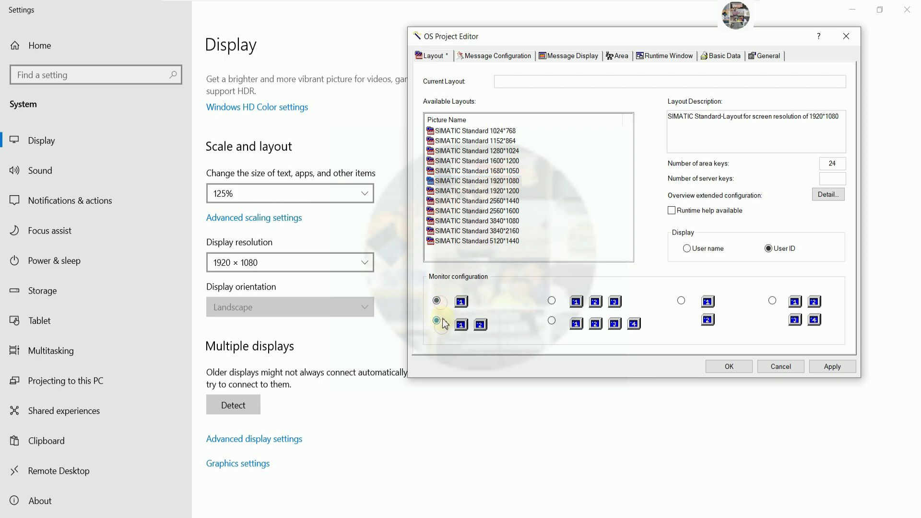
pyautogui.click(438, 301)
pyautogui.click(437, 322)
# - Move the PUMPSPOPUPLIB area from the visible areas to the areas not required
pyautogui.click(497, 61)
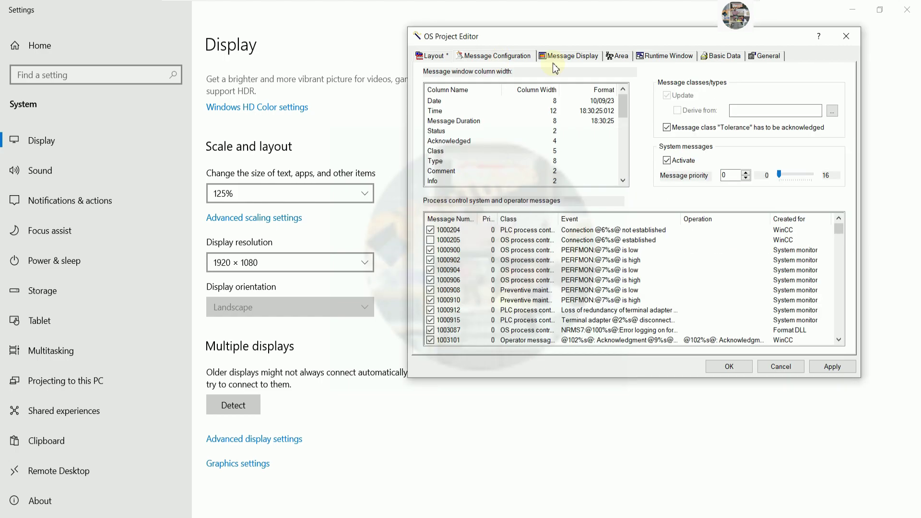
pyautogui.click(564, 55)
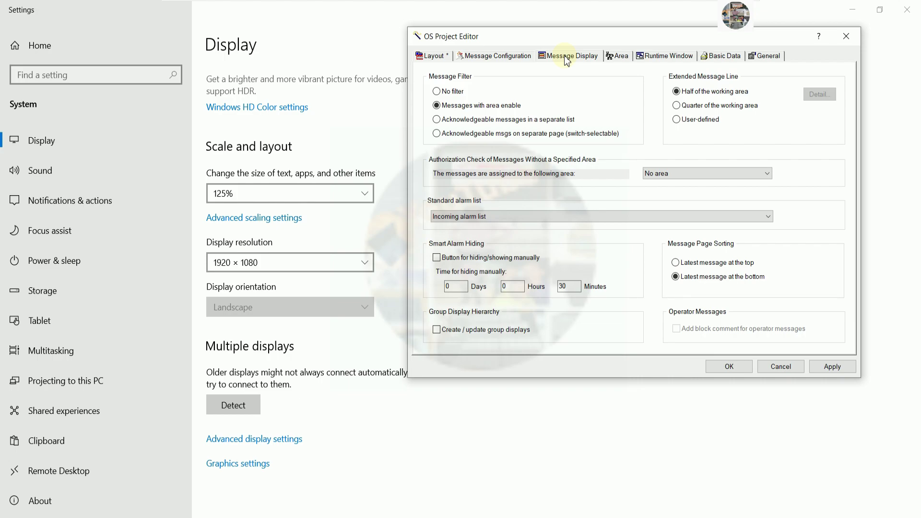
pyautogui.click(618, 56)
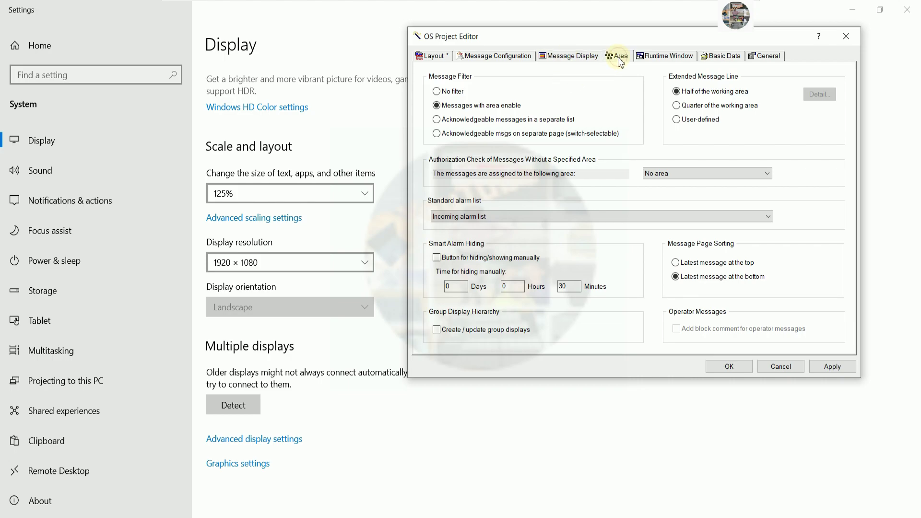
pyautogui.click(518, 115)
pyautogui.click(485, 126)
pyautogui.click(487, 137)
pyautogui.click(498, 118)
pyautogui.click(500, 107)
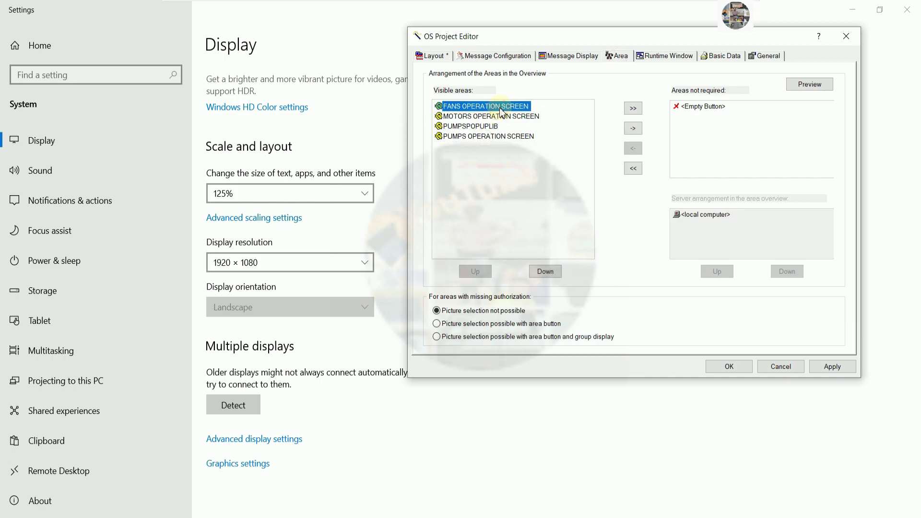
pyautogui.click(476, 127)
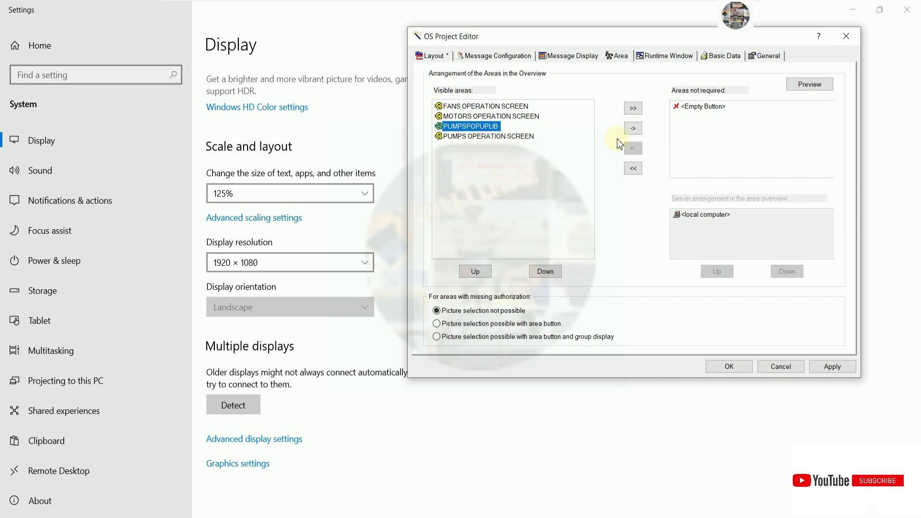
pyautogui.click(633, 129)
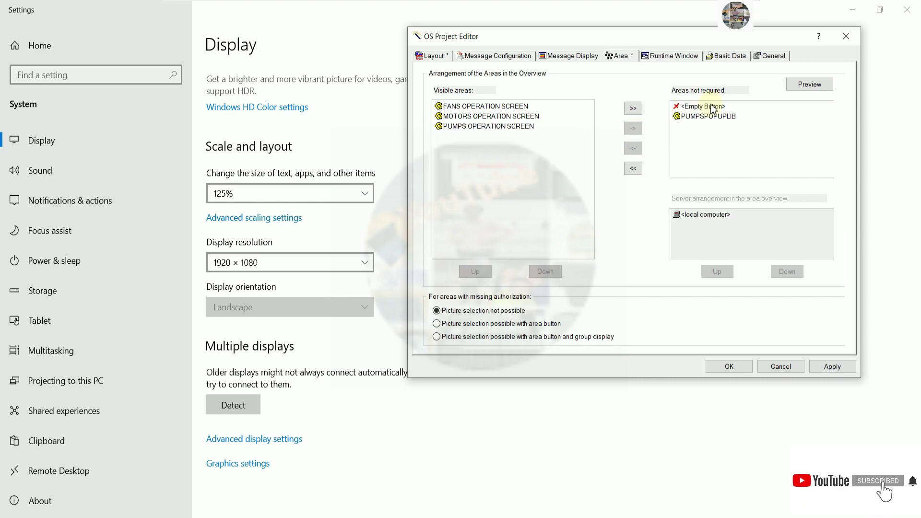
# - Check the three remaining visible areas and preview their arrangement in the overview
pyautogui.click(523, 107)
pyautogui.click(519, 116)
pyautogui.click(515, 128)
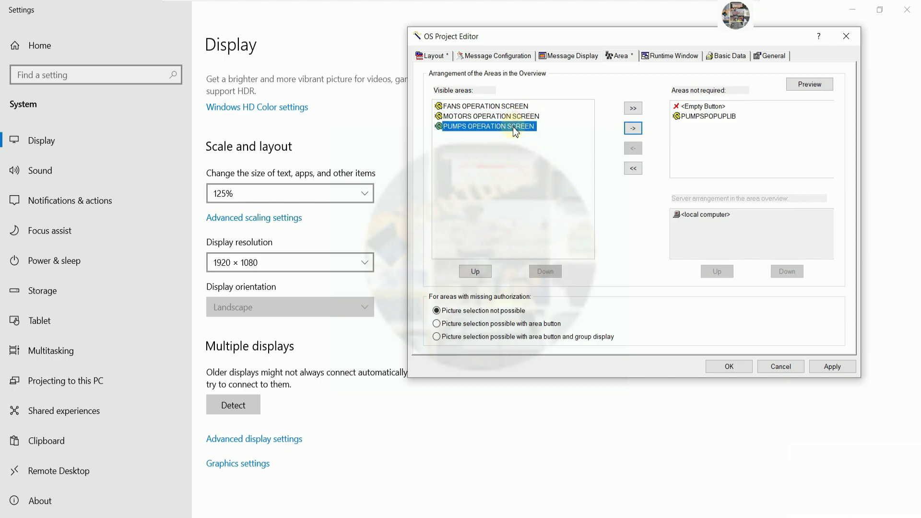
pyautogui.click(816, 88)
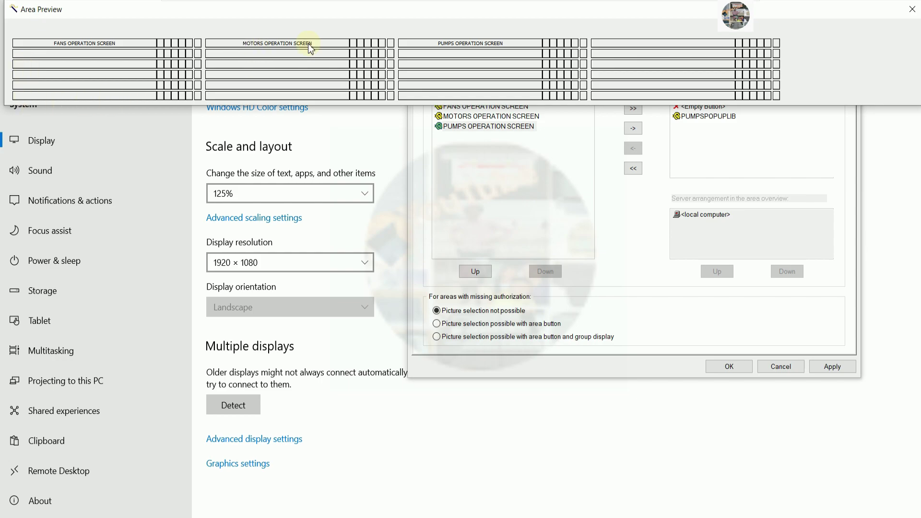
pyautogui.click(908, 10)
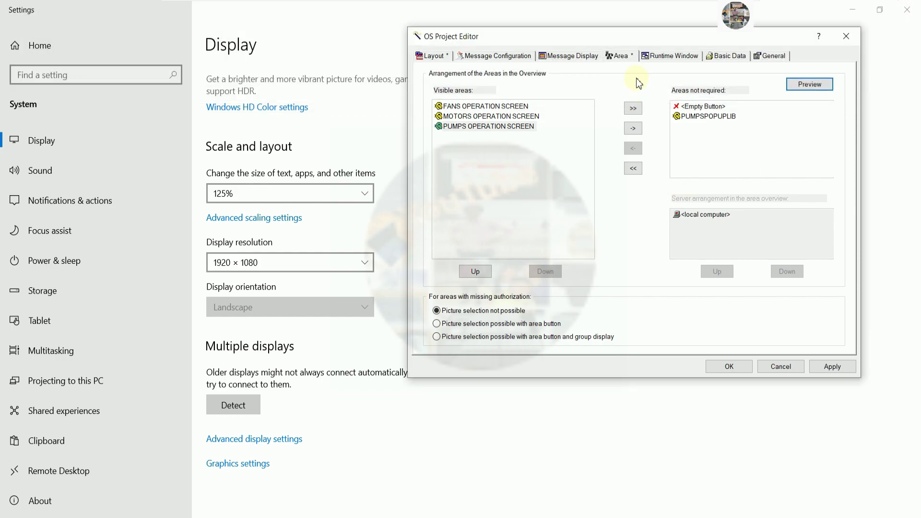
# - Review the runtime window, general, message display and area settings of the OS Project Editor
pyautogui.click(671, 57)
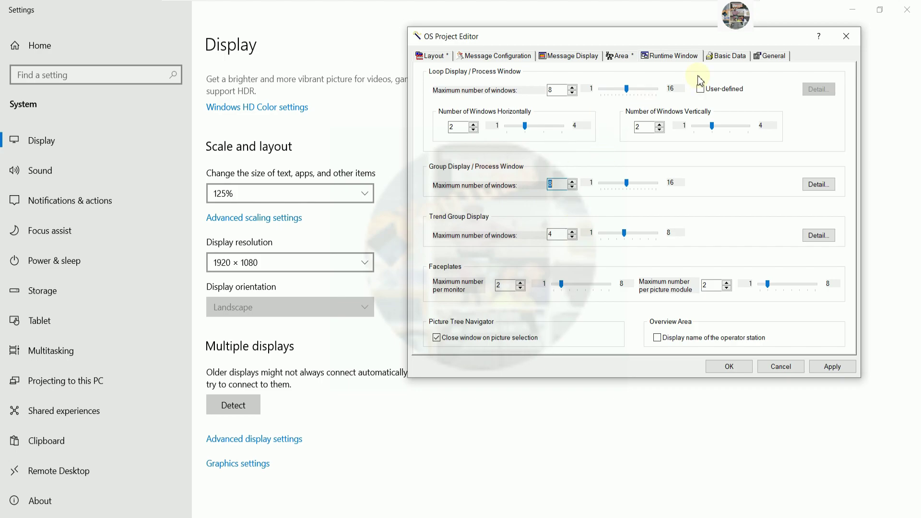
pyautogui.click(735, 59)
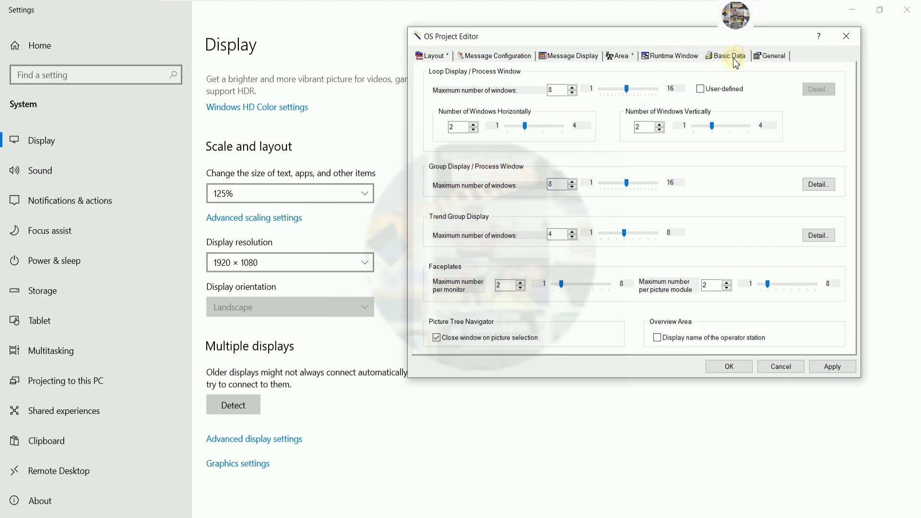
pyautogui.click(763, 56)
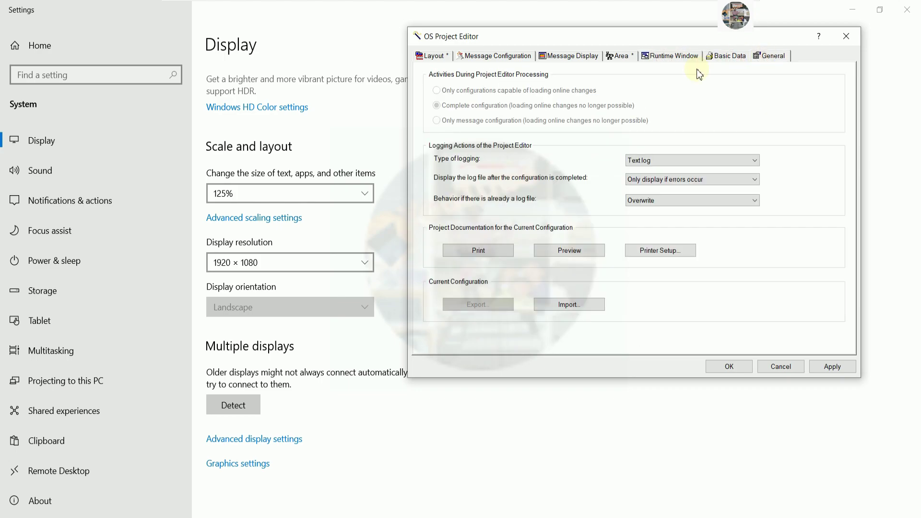
pyautogui.click(561, 58)
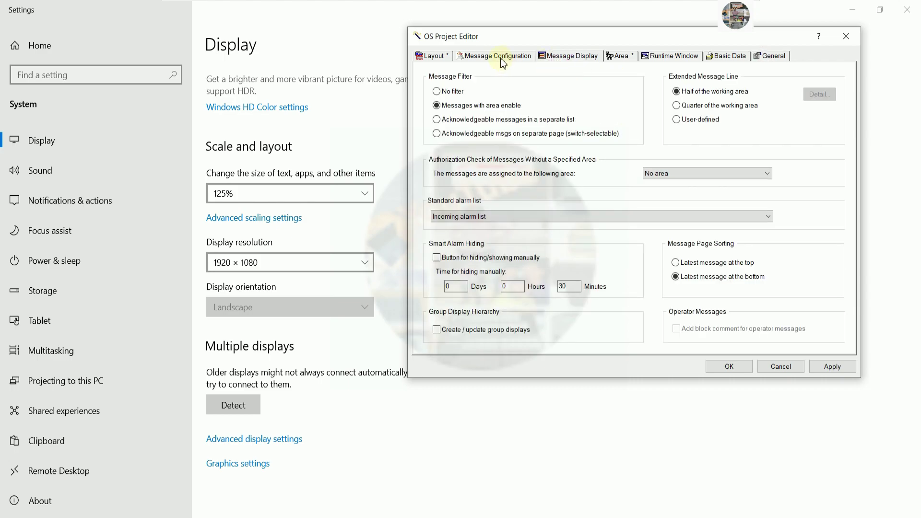
pyautogui.click(617, 57)
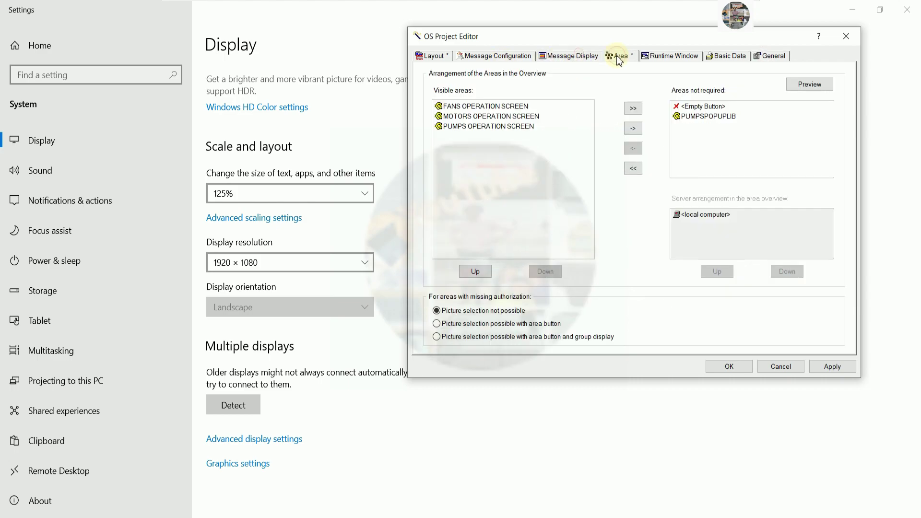
pyautogui.click(668, 58)
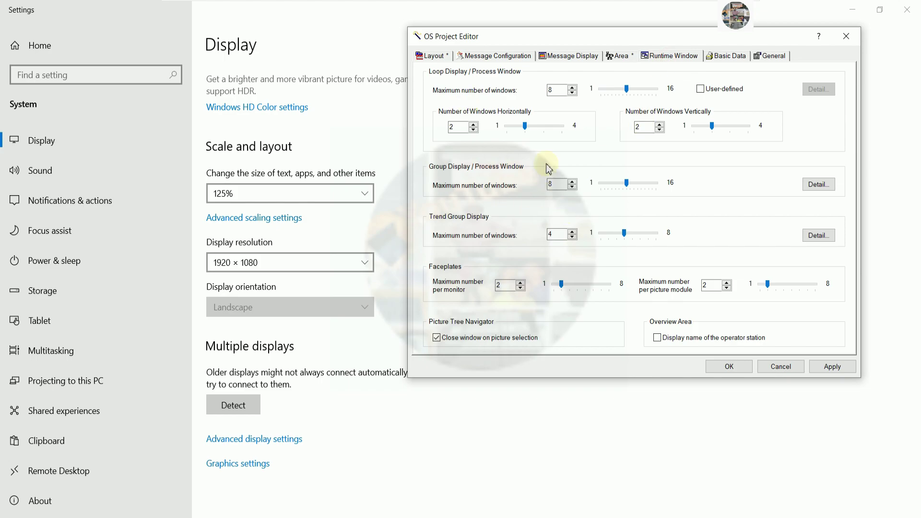
pyautogui.click(709, 290)
# - Try to apply the OS Project Editor configuration while the WinCC project is in runtime, rechecking the layout settings between attempts
pyautogui.click(719, 367)
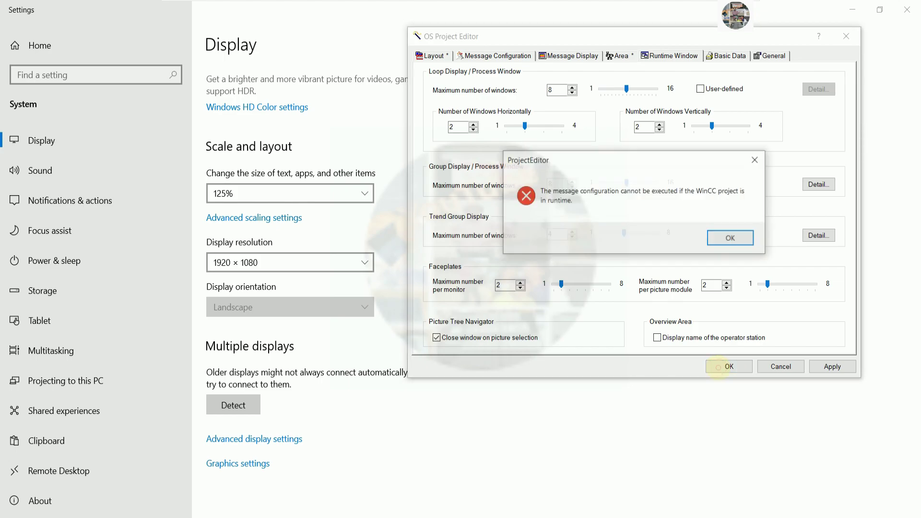
pyautogui.click(730, 238)
pyautogui.click(496, 57)
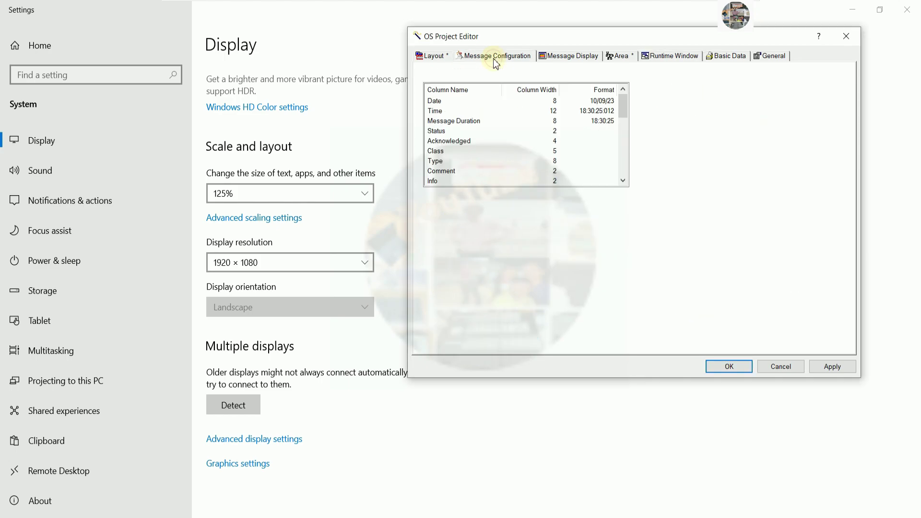
pyautogui.click(432, 56)
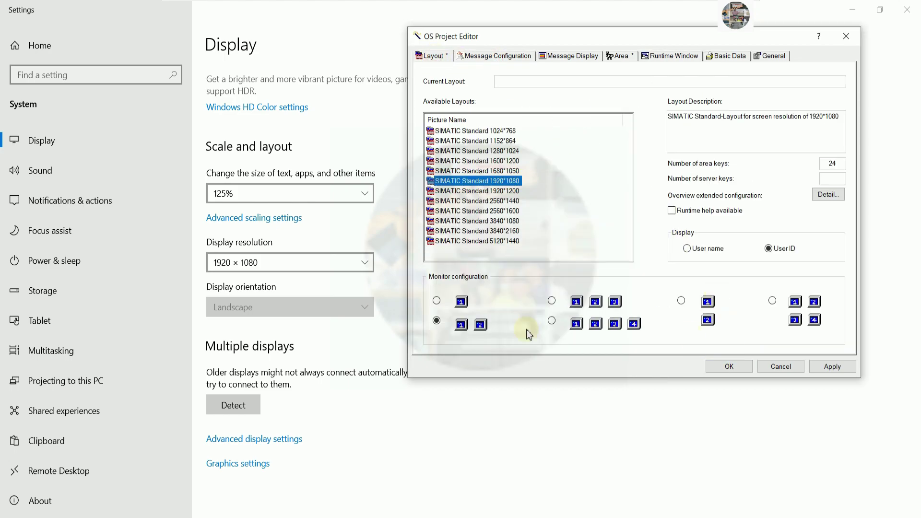
pyautogui.click(723, 368)
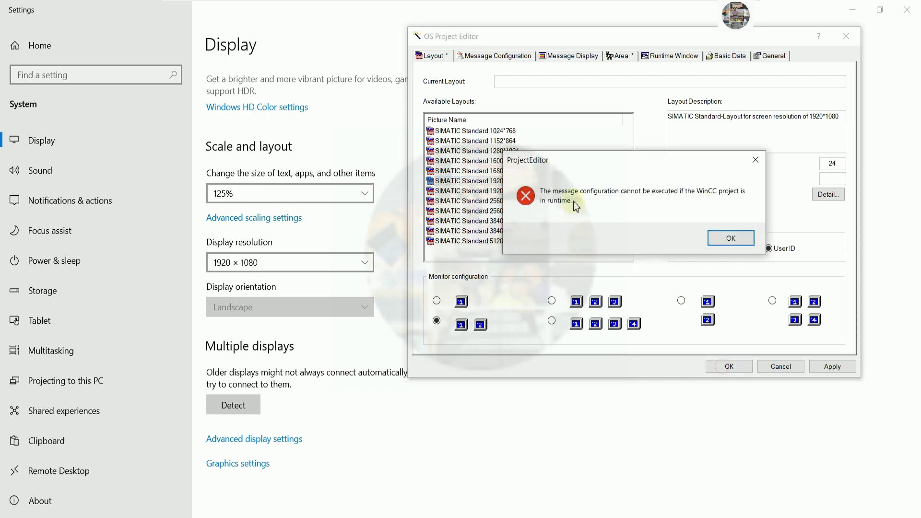
pyautogui.click(722, 239)
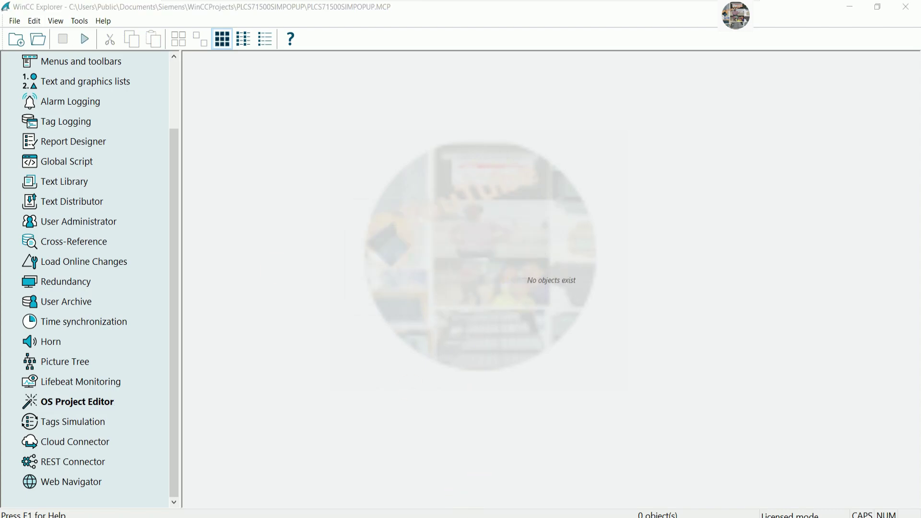
# - Apply the OS Project Editor configuration with the WinCC runtime deactivated
pyautogui.click(730, 366)
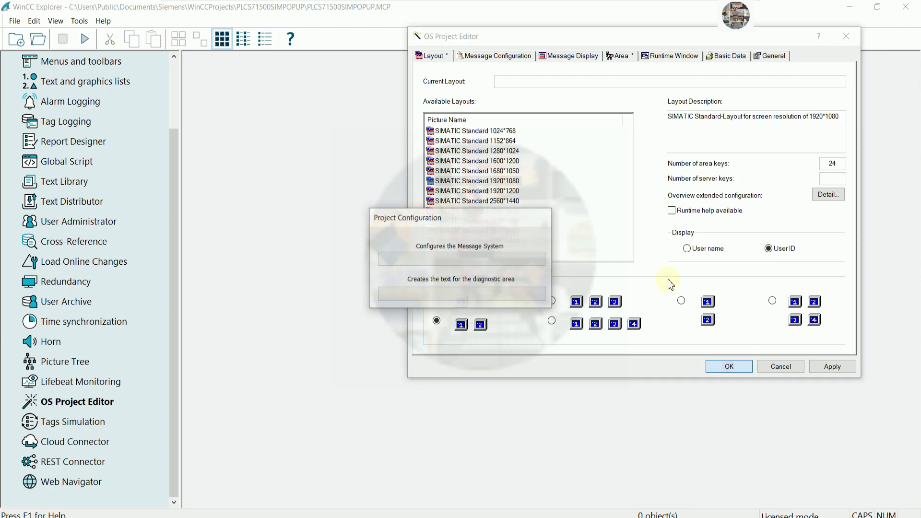
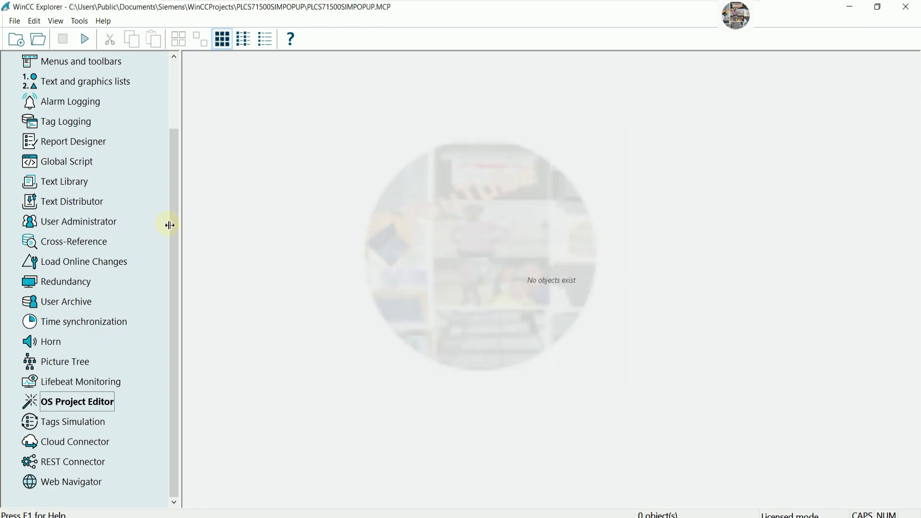
# - Examine the pictures listed under Graphics Designer in WinCC Explorer, including the system pictures whose names start with @
pyautogui.moveTo(176, 146); pyautogui.dragTo(174, 80)
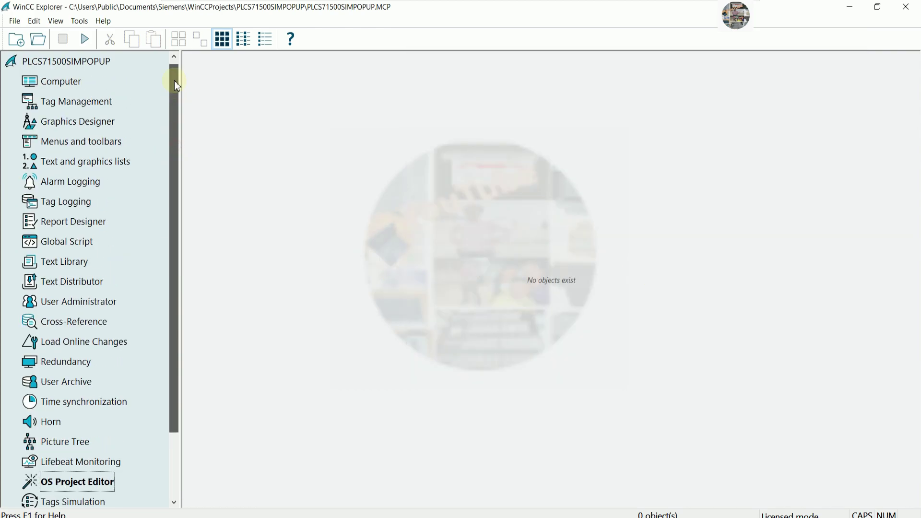
pyautogui.click(80, 122)
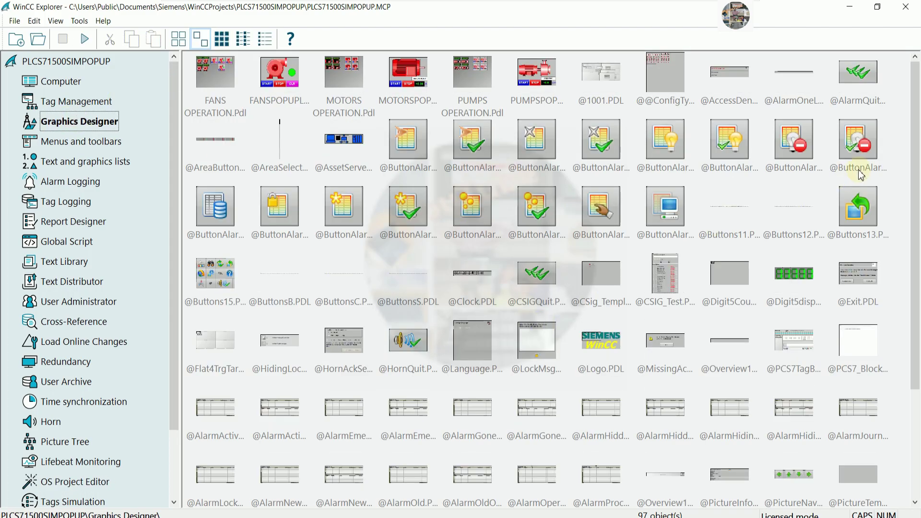
pyautogui.moveTo(917, 147); pyautogui.dragTo(891, 126)
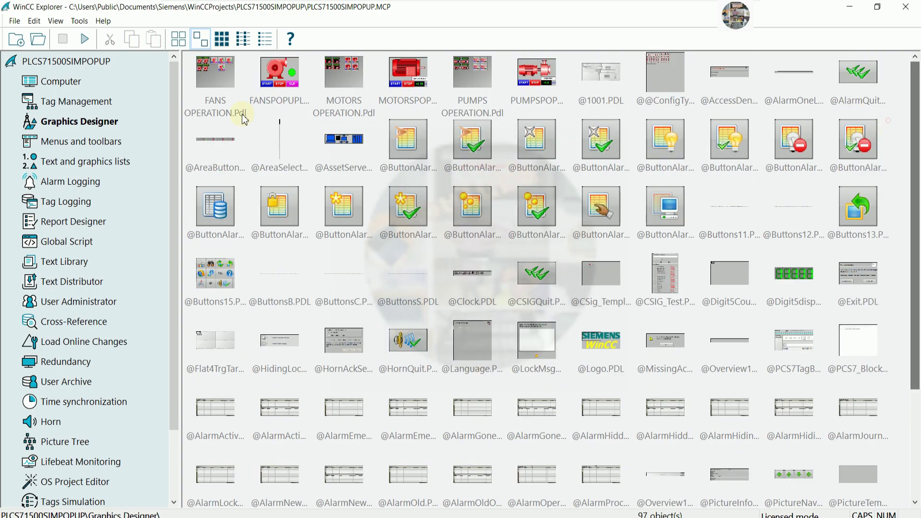
pyautogui.click(82, 105)
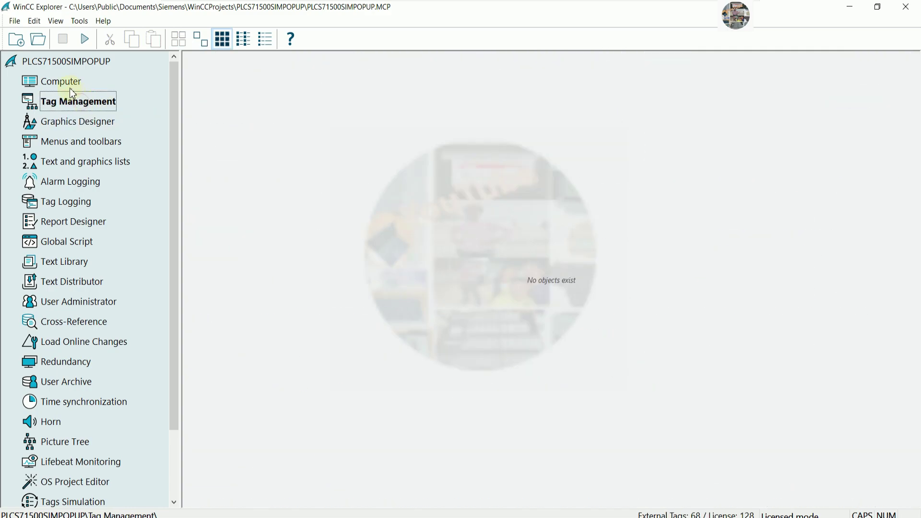
pyautogui.click(67, 84)
pyautogui.click(82, 121)
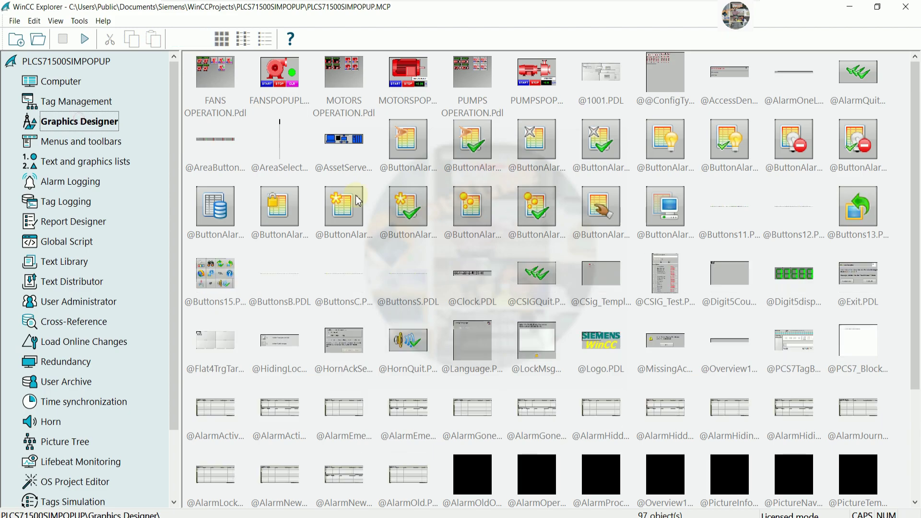
pyautogui.scroll(-5, 507, 309)
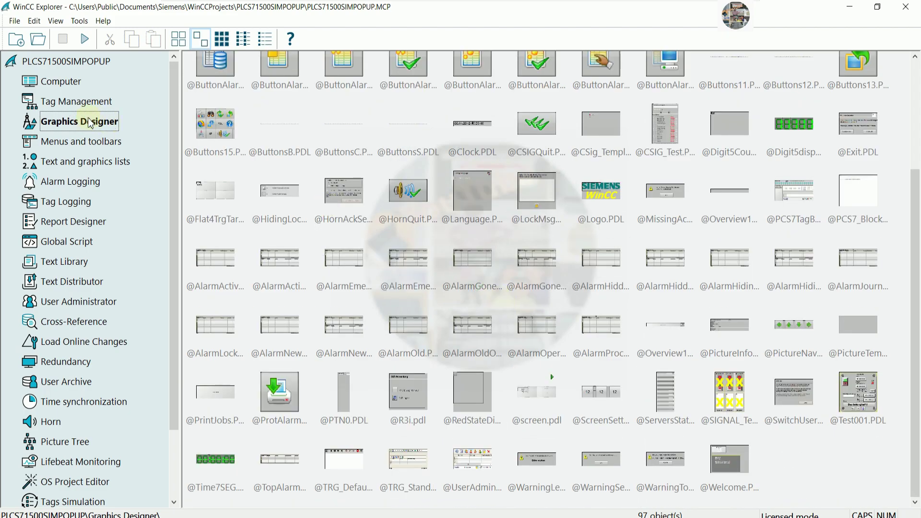
pyautogui.click(265, 39)
pyautogui.scroll(-10, 296, 312)
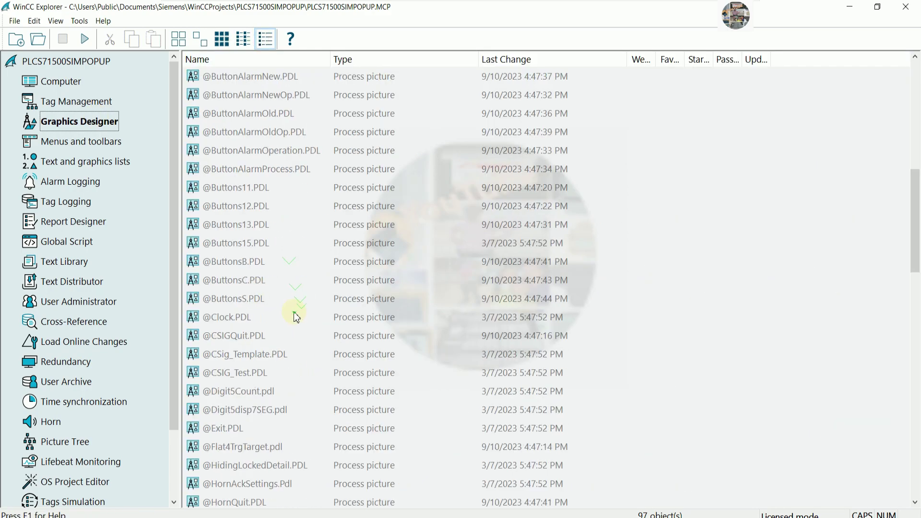
pyautogui.scroll(-12, 294, 321)
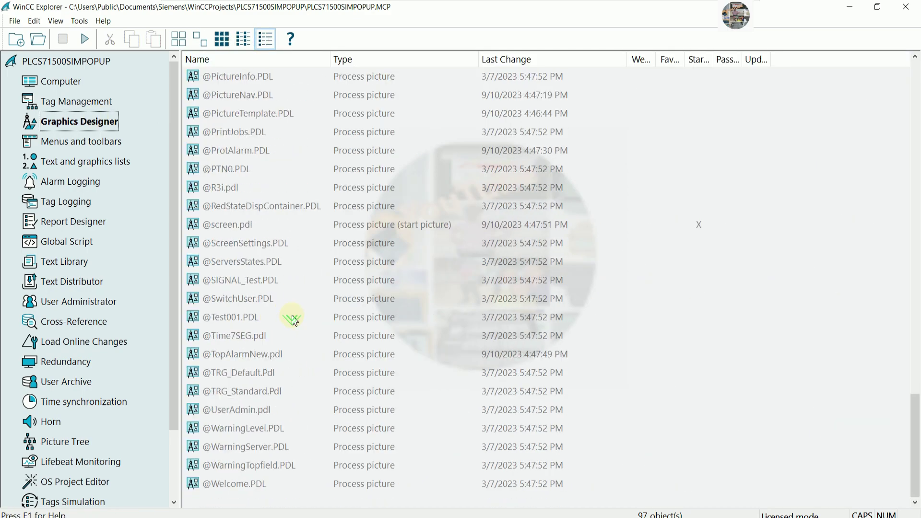
pyautogui.click(222, 191)
pyautogui.scroll(12, 288, 237)
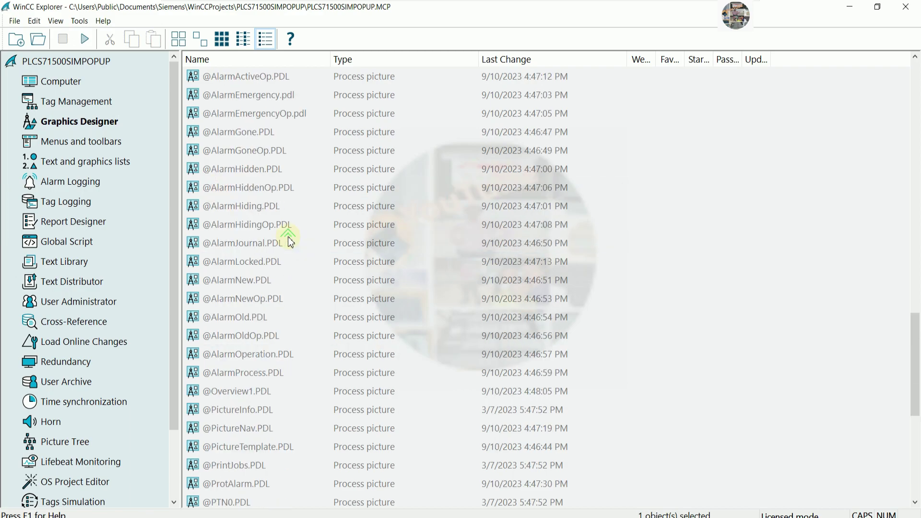
pyautogui.scroll(15, 288, 237)
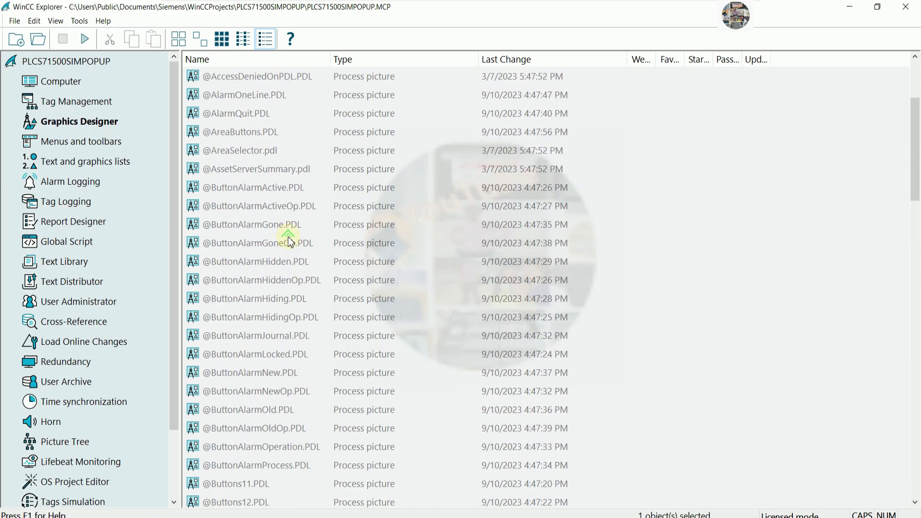
pyautogui.click(263, 206)
pyautogui.scroll(-13, 263, 286)
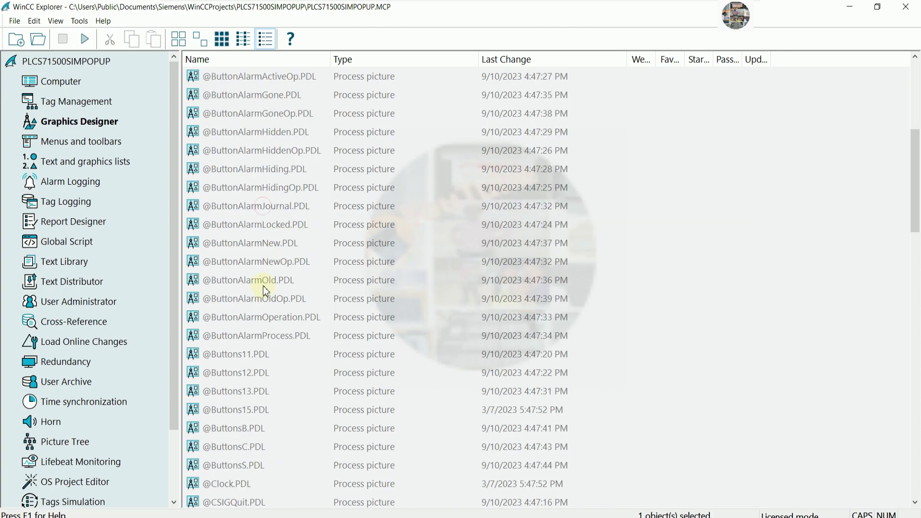
pyautogui.scroll(-15, 277, 307)
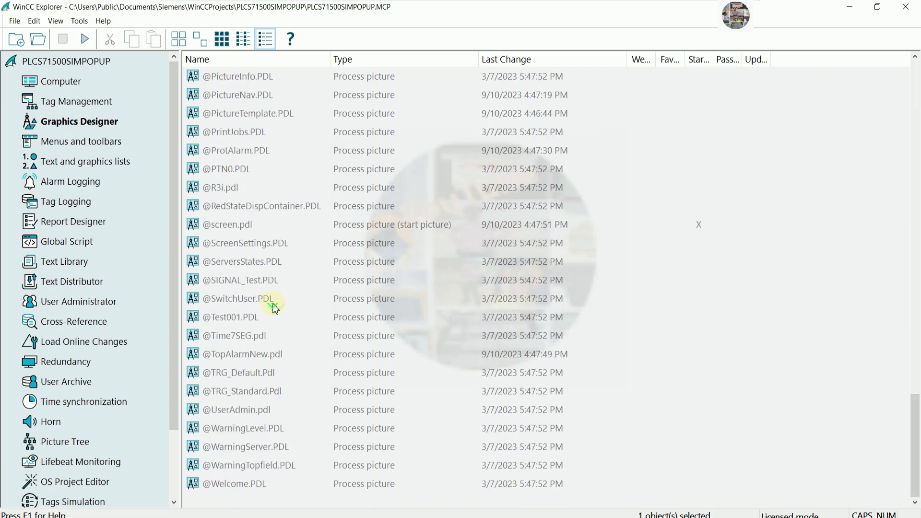
pyautogui.click(238, 227)
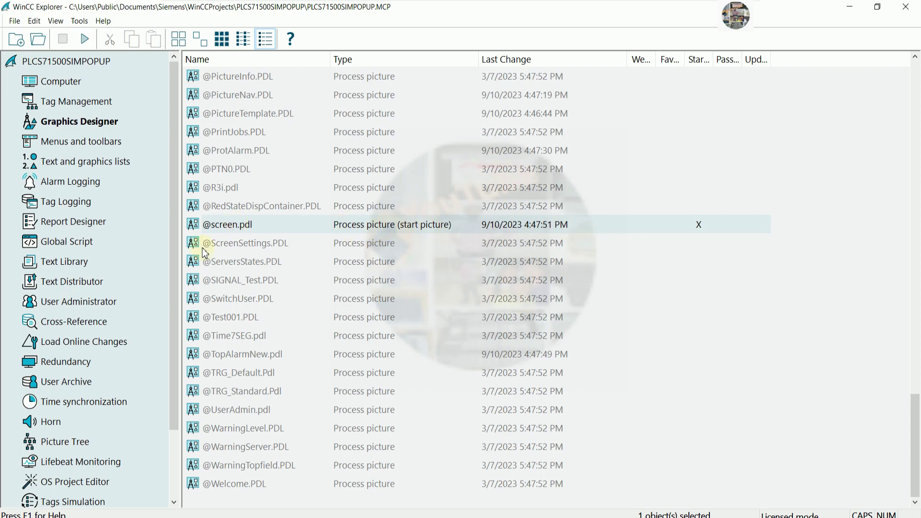
# - Open the Graphics Runtime settings in the properties of the project's Computer
pyautogui.rightClick(71, 82)
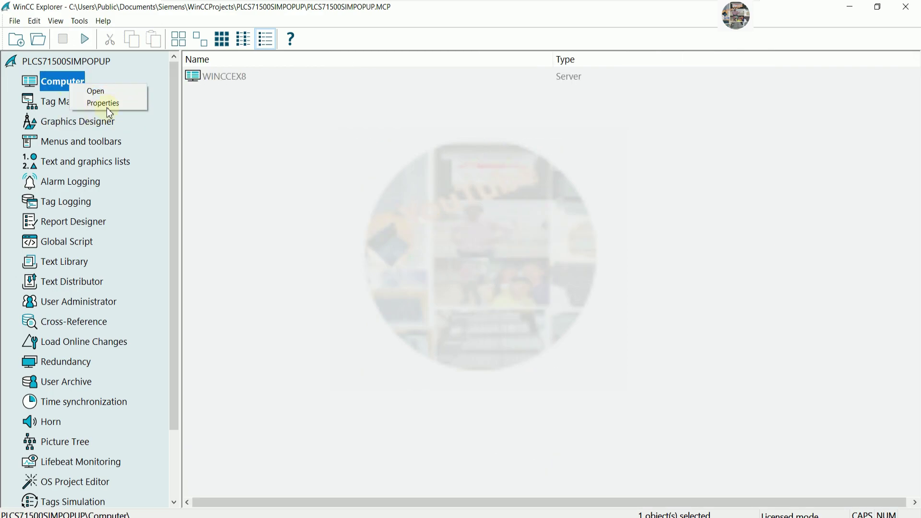
pyautogui.click(103, 101)
pyautogui.click(472, 89)
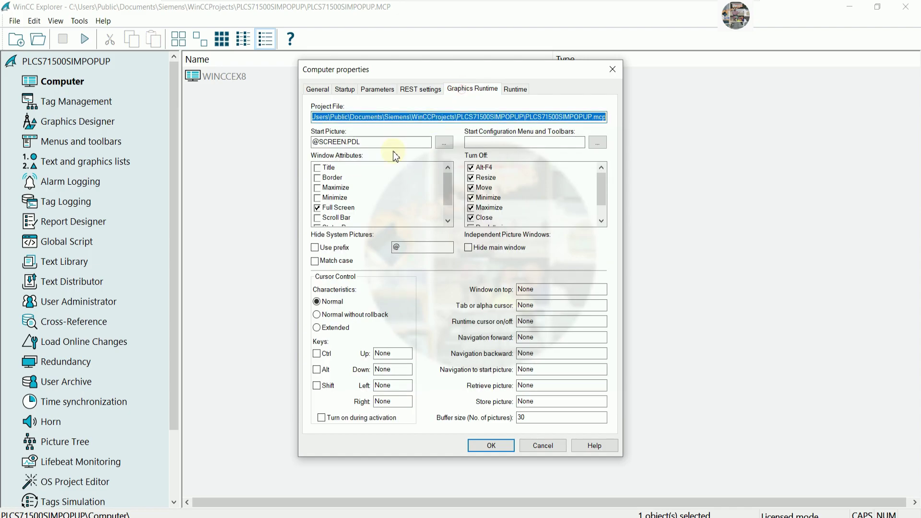
# - Try toggling the Full Screen, Title, Border, Maximize, Minimize and Scroll Bar window attributes
pyautogui.click(325, 209)
pyautogui.click(319, 168)
pyautogui.click(318, 177)
pyautogui.click(318, 188)
pyautogui.click(318, 197)
pyautogui.click(318, 217)
pyautogui.scroll(-1, 319, 211)
pyautogui.scroll(1, 318, 211)
pyautogui.click(318, 168)
pyautogui.click(318, 178)
pyautogui.click(318, 187)
pyautogui.click(318, 197)
pyautogui.click(317, 218)
pyautogui.scroll(-1, 323, 219)
pyautogui.click(317, 188)
pyautogui.scroll(-1, 504, 203)
pyautogui.scroll(1, 499, 199)
# - Clear the Turn Off options Alt-F4, Move, Minimize, Maximize and Close, accept the computer properties and activate the WinCC runtime
pyautogui.click(482, 168)
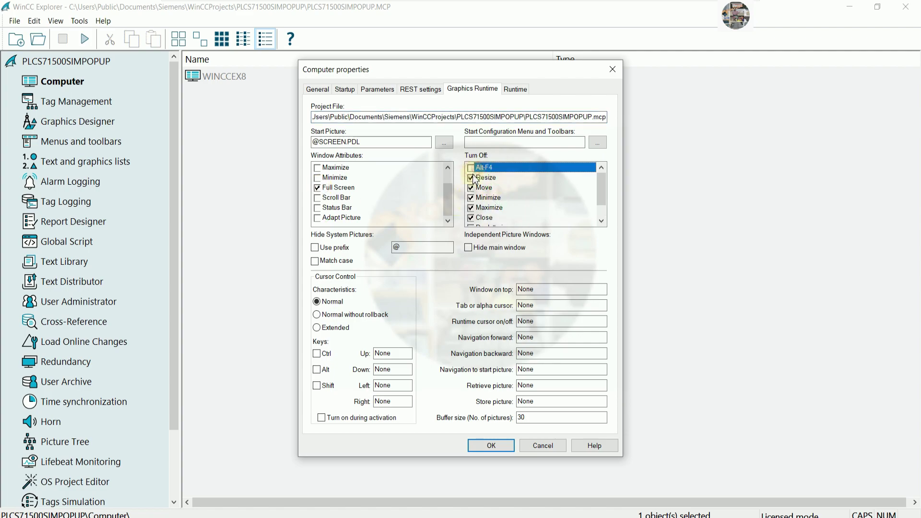
pyautogui.click(471, 187)
pyautogui.click(470, 198)
pyautogui.click(470, 208)
pyautogui.click(470, 218)
pyautogui.scroll(-1, 476, 223)
pyautogui.click(492, 444)
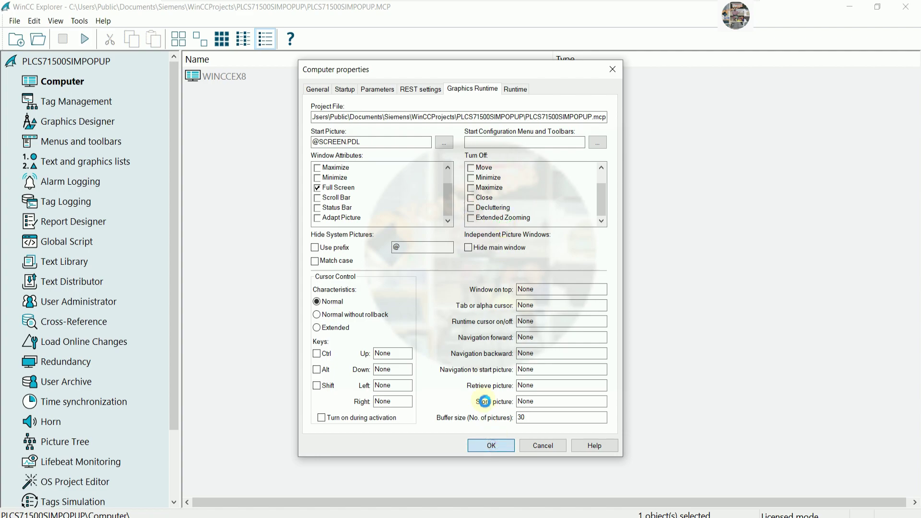
pyautogui.click(90, 45)
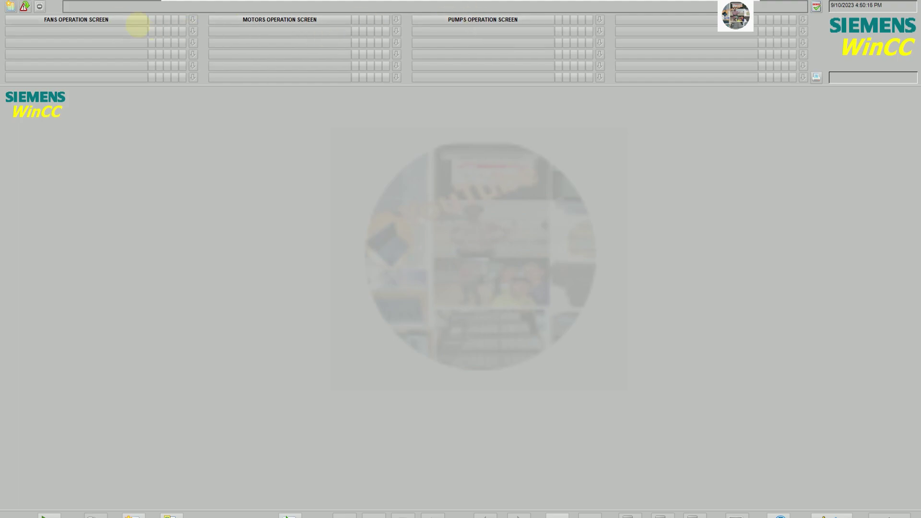
# - Open the Fans Operation Screen and bring up the control popups of fans 1 to 4 side by side
pyautogui.click(128, 22)
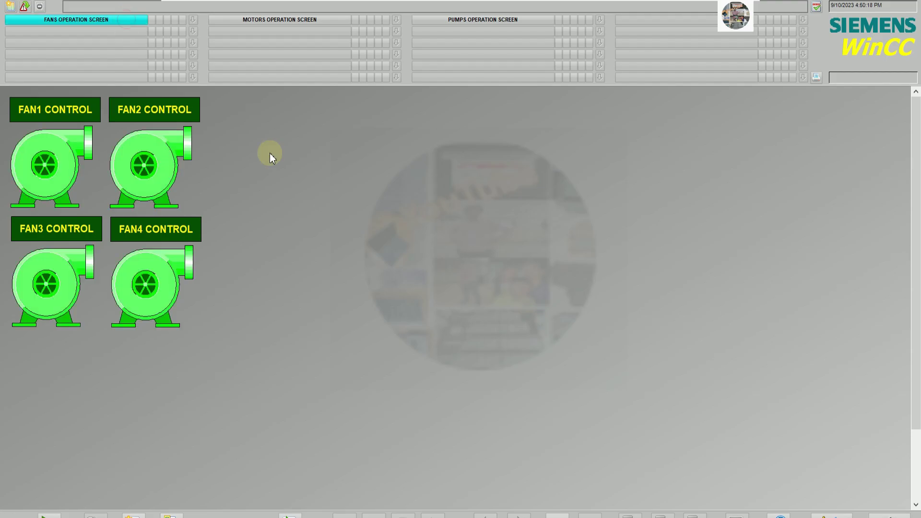
pyautogui.click(94, 157)
pyautogui.click(155, 174)
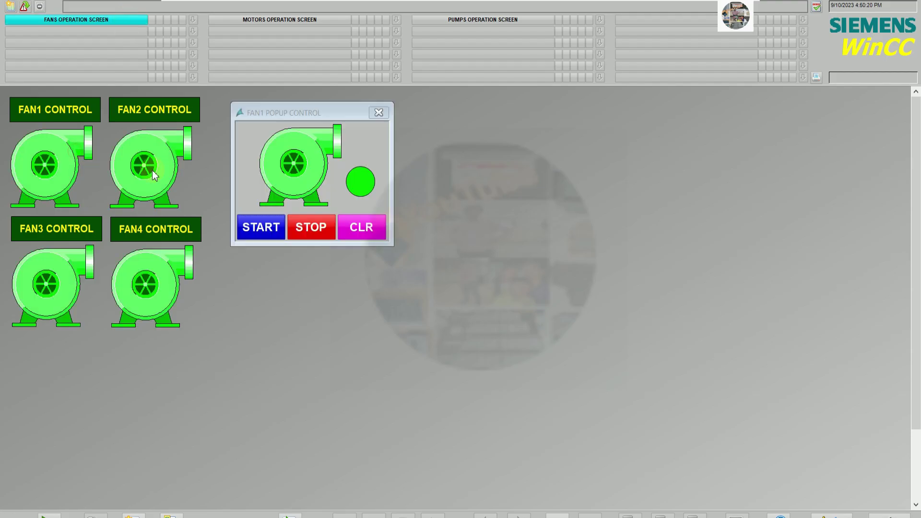
pyautogui.moveTo(404, 120); pyautogui.dragTo(615, 110)
pyautogui.click(56, 288)
pyautogui.click(131, 261)
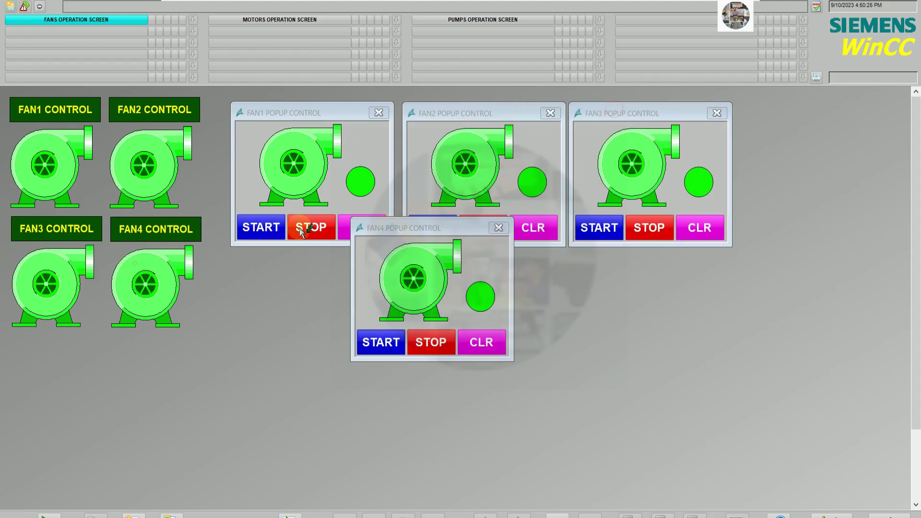
pyautogui.moveTo(439, 223); pyautogui.dragTo(824, 112)
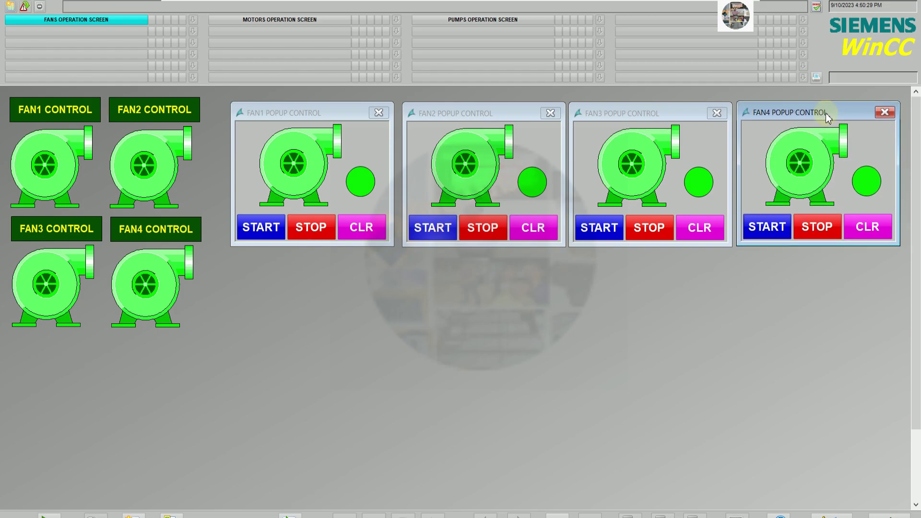
# - Stop fans 1, 2, 3 and 4 from their popups
pyautogui.click(313, 230)
pyautogui.click(483, 232)
pyautogui.click(654, 230)
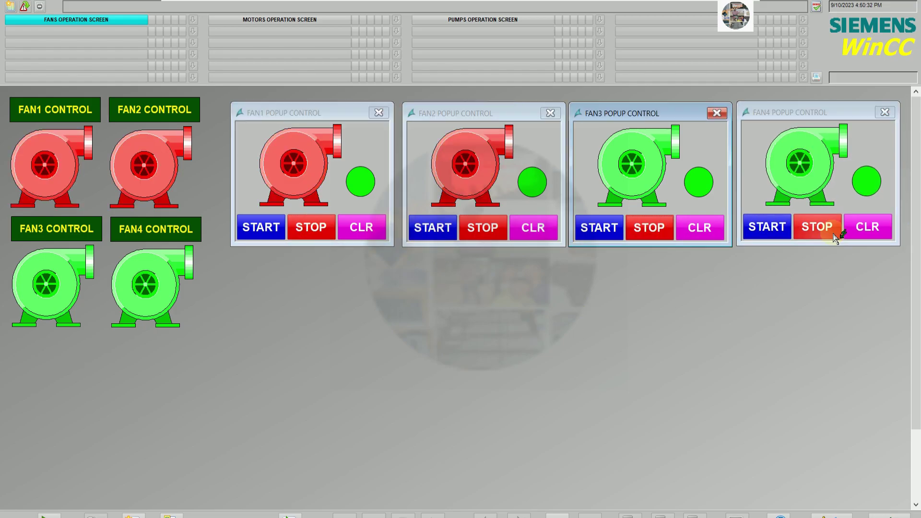
pyautogui.click(822, 228)
# - Start fans 1, 2, 3 and 4 again from their popups
pyautogui.click(265, 228)
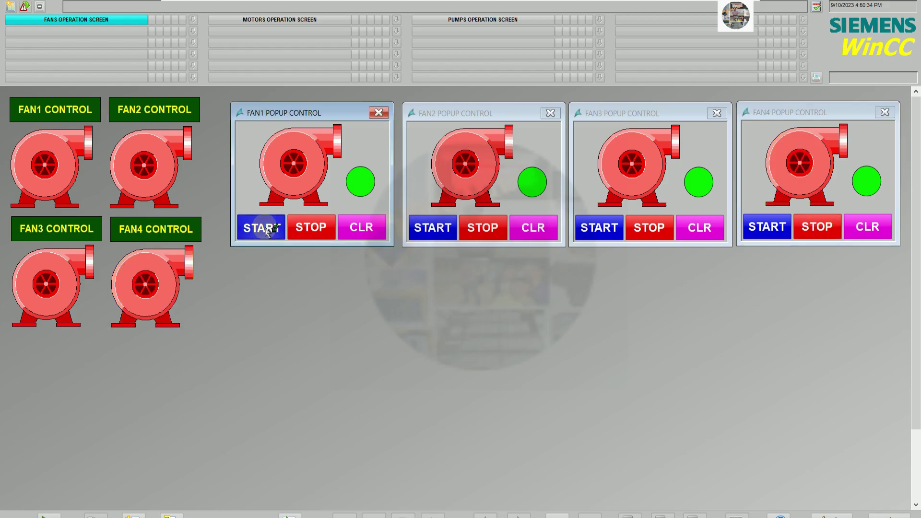
pyautogui.click(434, 228)
pyautogui.click(591, 229)
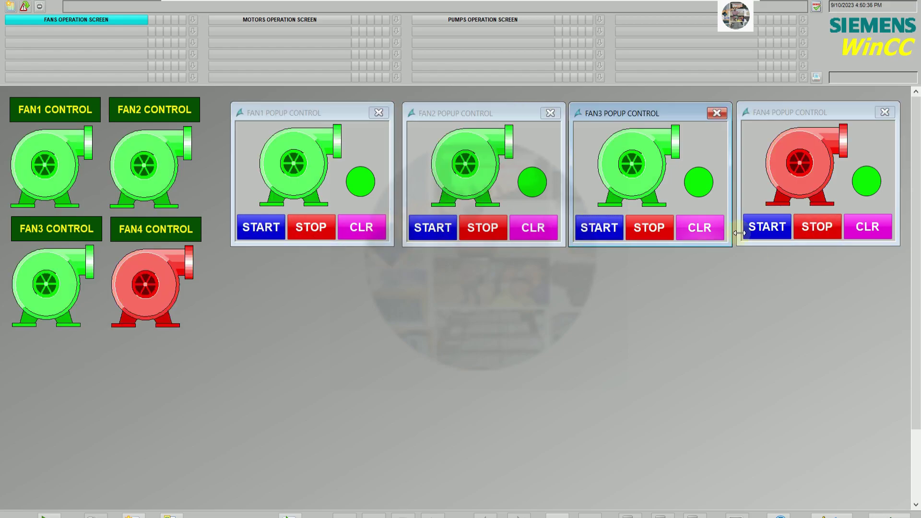
pyautogui.click(764, 227)
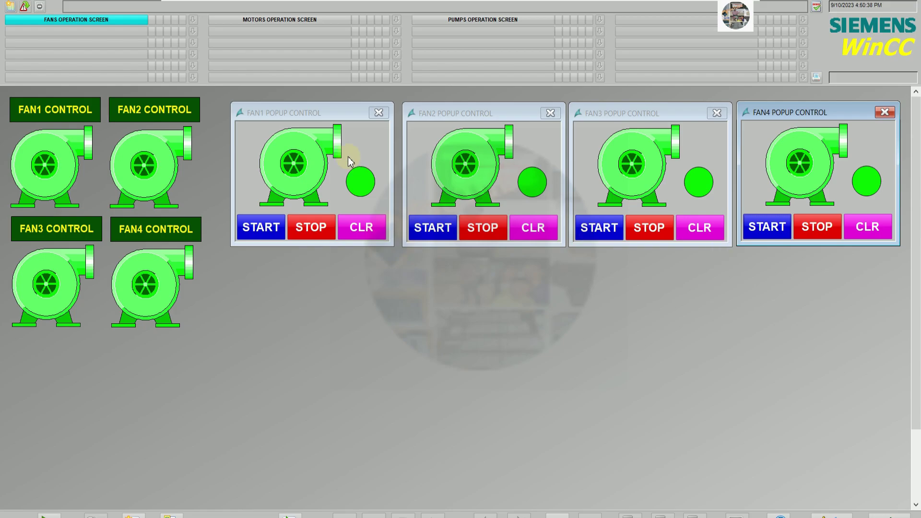
# - Open the Motors Operation Screen and arrange the control popups of motors 1 to 4 so that none overlap
pyautogui.click(283, 21)
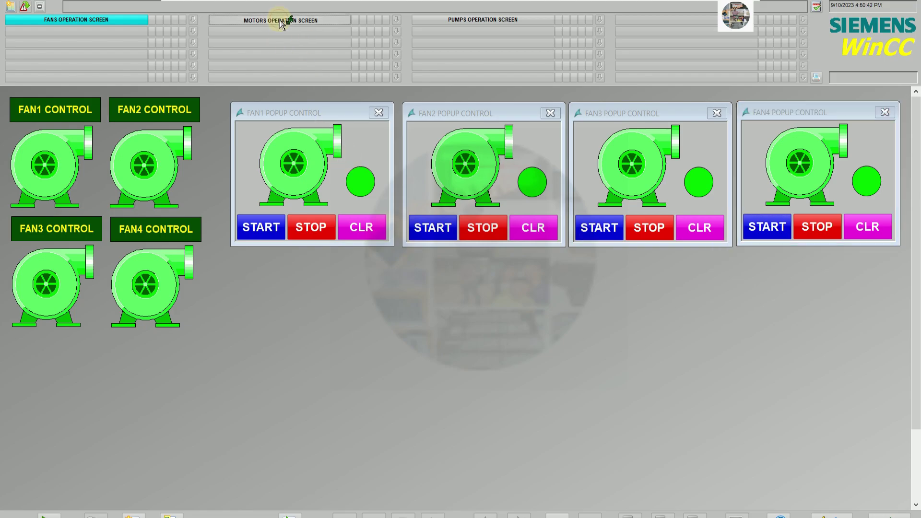
pyautogui.click(80, 163)
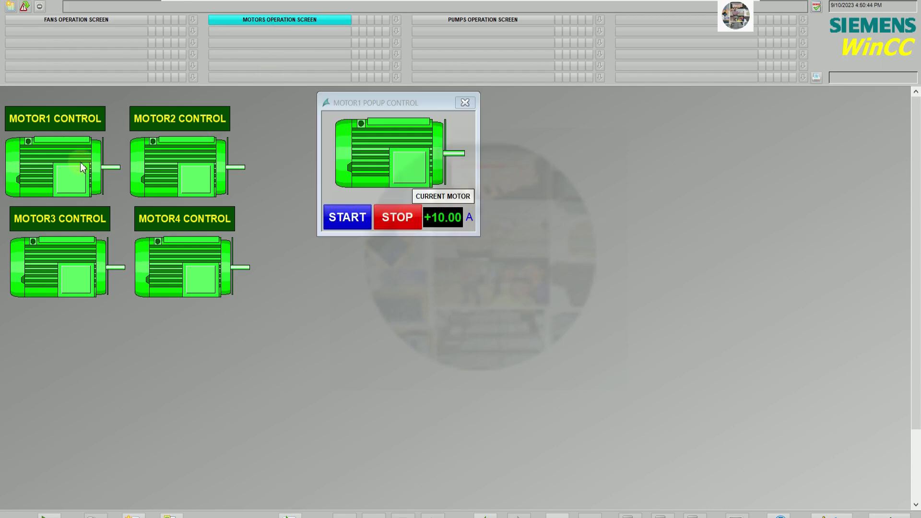
pyautogui.click(189, 183)
pyautogui.moveTo(510, 103); pyautogui.dragTo(566, 103)
pyautogui.click(202, 267)
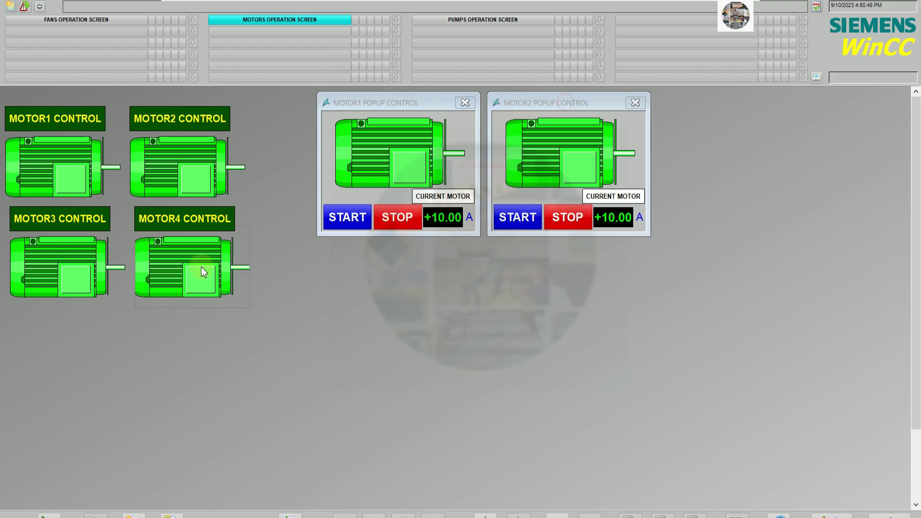
pyautogui.moveTo(505, 210); pyautogui.dragTo(731, 99)
pyautogui.click(76, 279)
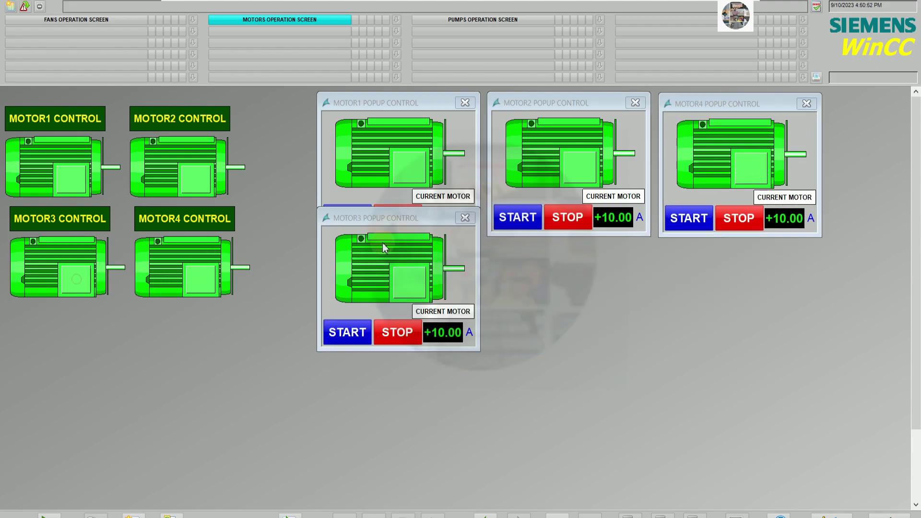
pyautogui.moveTo(389, 223); pyautogui.dragTo(561, 257)
# - Stop motors 1, 2, 4 and 3 from their popups
pyautogui.click(397, 218)
pyautogui.click(578, 220)
pyautogui.click(739, 219)
pyautogui.click(573, 369)
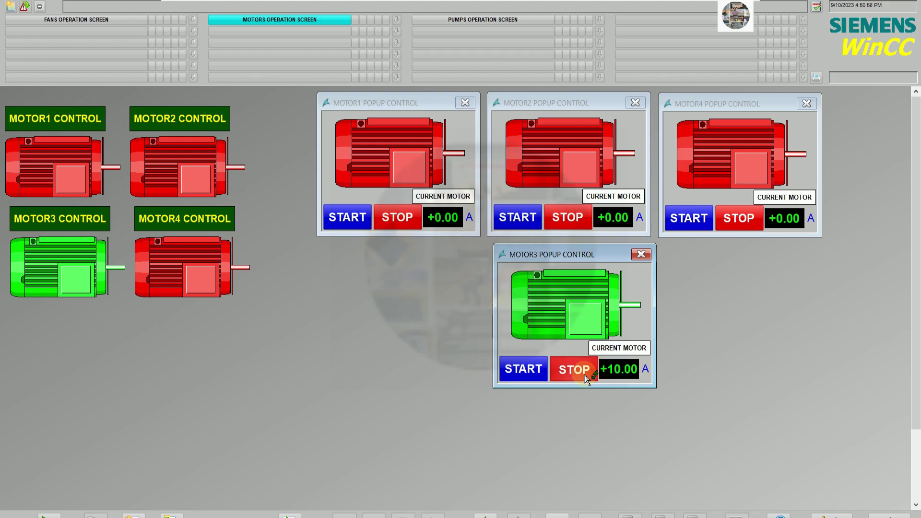
# - Start motors 1, 2, 4 and 3 again from their popups
pyautogui.click(348, 218)
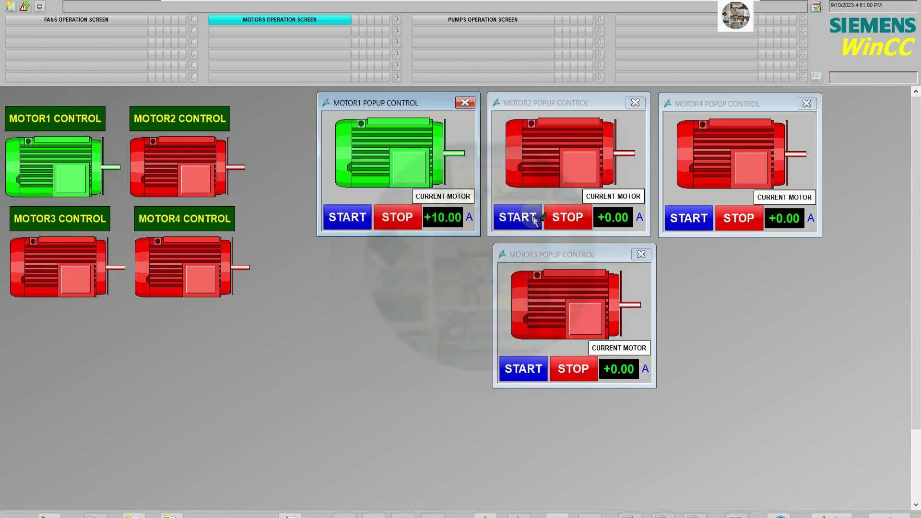
pyautogui.click(517, 218)
pyautogui.click(691, 226)
pyautogui.click(523, 369)
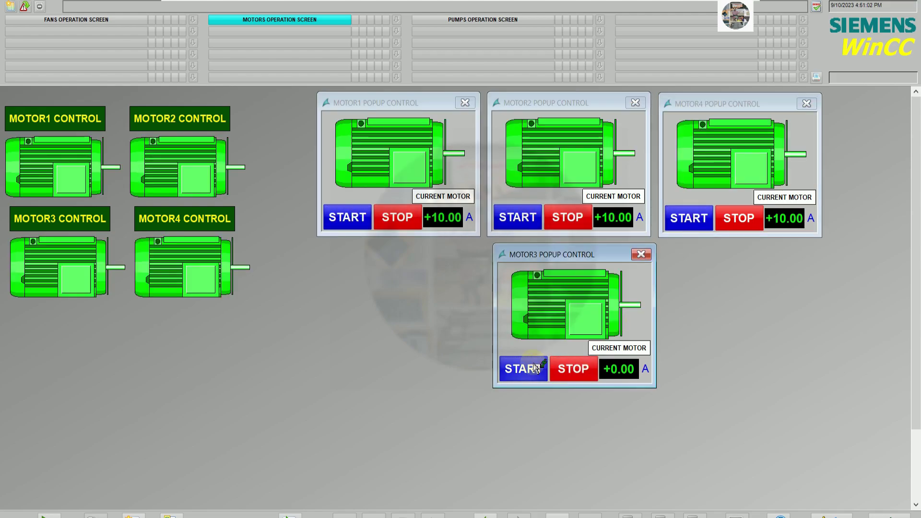
pyautogui.moveTo(541, 254); pyautogui.dragTo(538, 251)
# - Open the Pumps Operation Screen and arrange the control popups of pumps 1 to 4 in a two-by-two grid
pyautogui.click(481, 20)
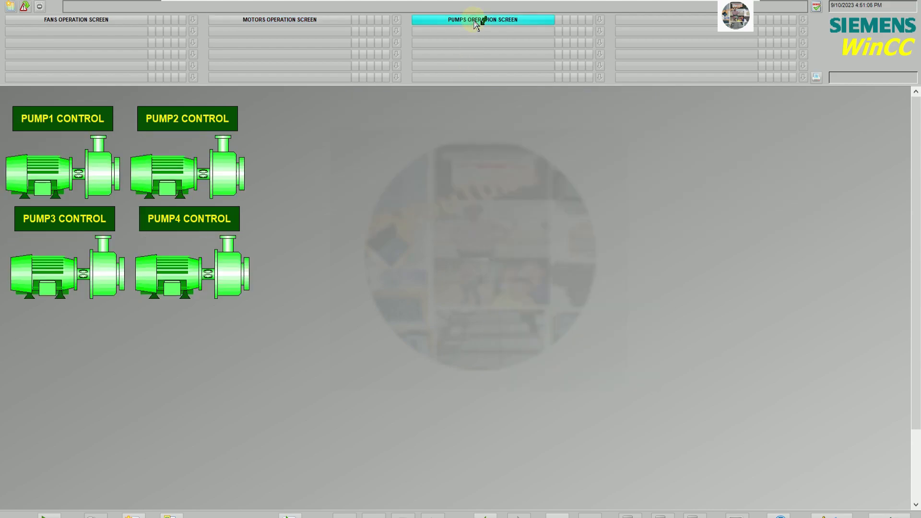
pyautogui.click(90, 174)
pyautogui.click(192, 185)
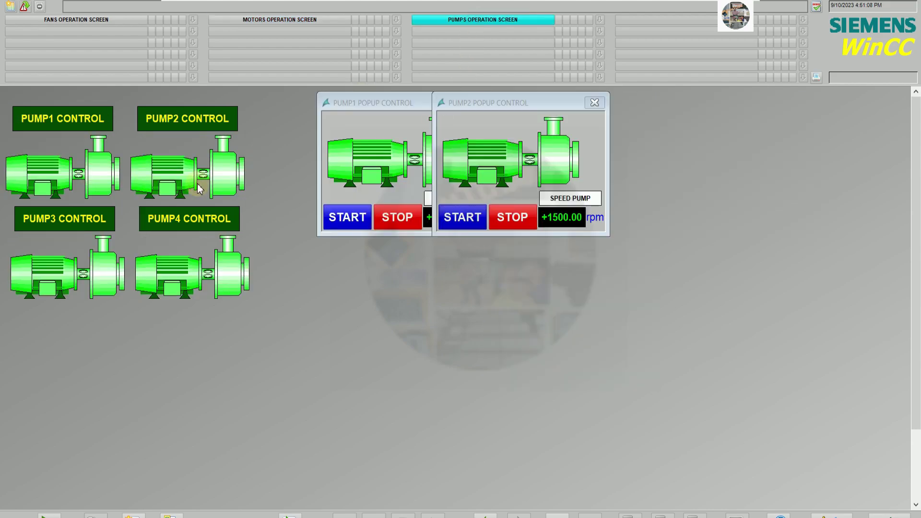
pyautogui.moveTo(500, 103); pyautogui.dragTo(569, 103)
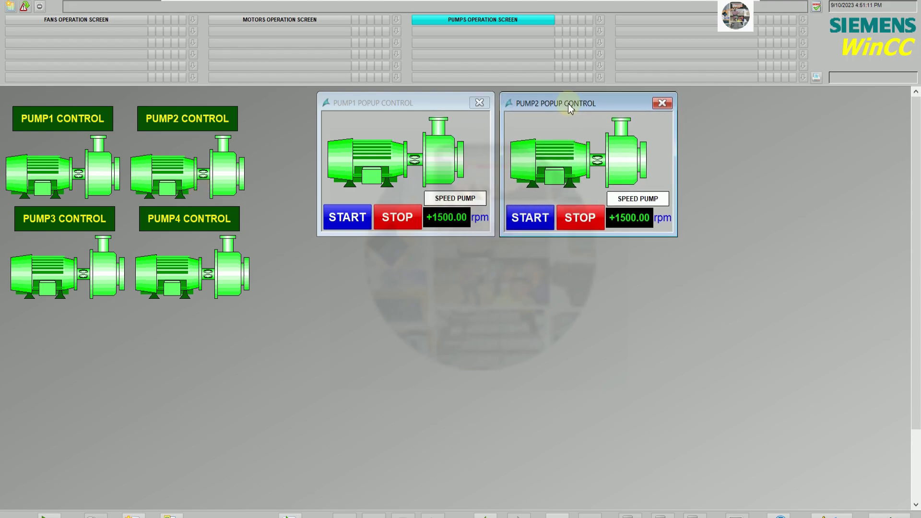
pyautogui.click(102, 277)
pyautogui.moveTo(375, 214); pyautogui.dragTo(375, 251)
pyautogui.click(175, 281)
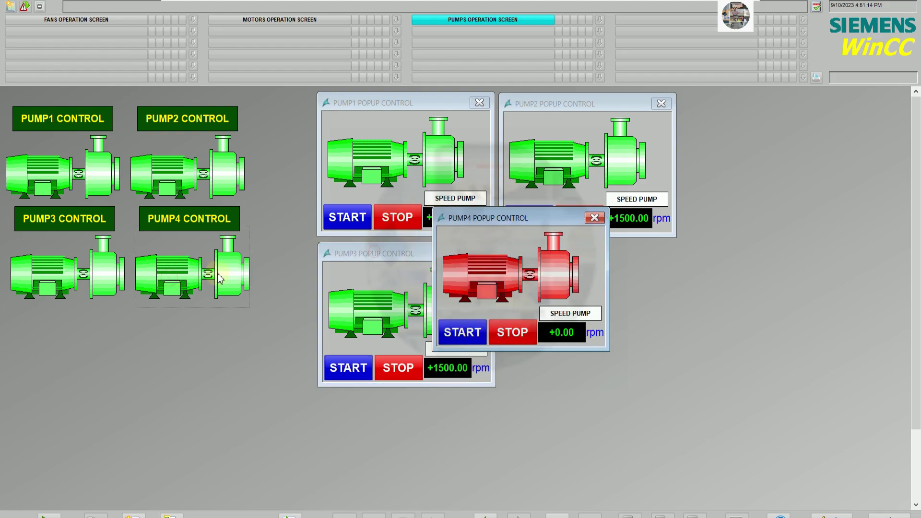
pyautogui.moveTo(494, 217); pyautogui.dragTo(560, 253)
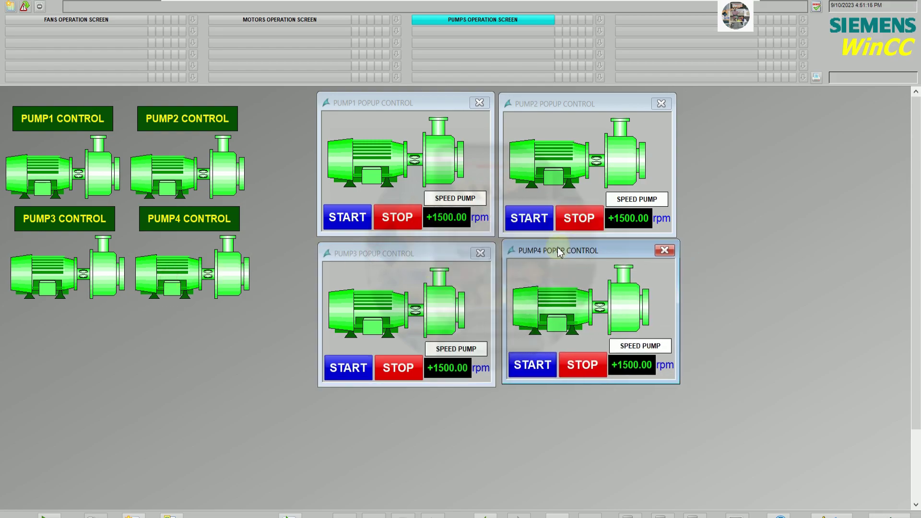
# - Stop all four pumps from their popups
pyautogui.click(382, 229)
pyautogui.click(579, 218)
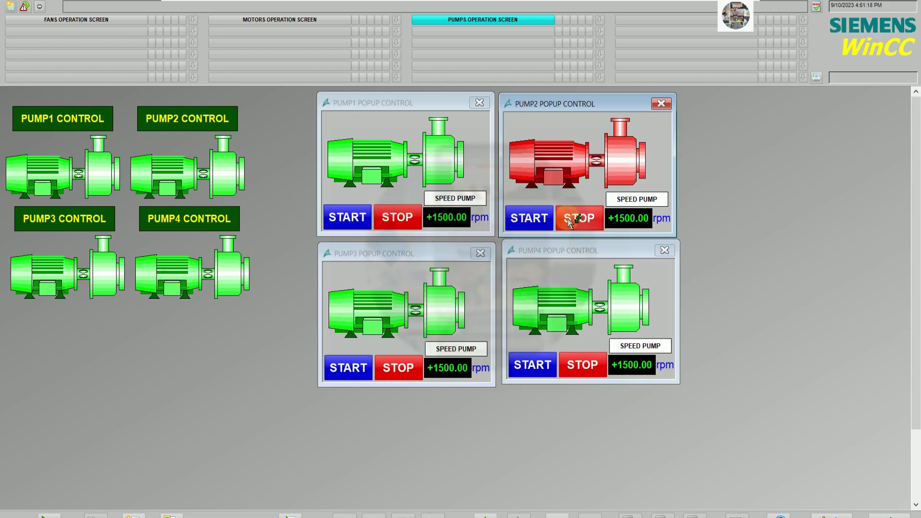
pyautogui.click(407, 221)
pyautogui.click(407, 222)
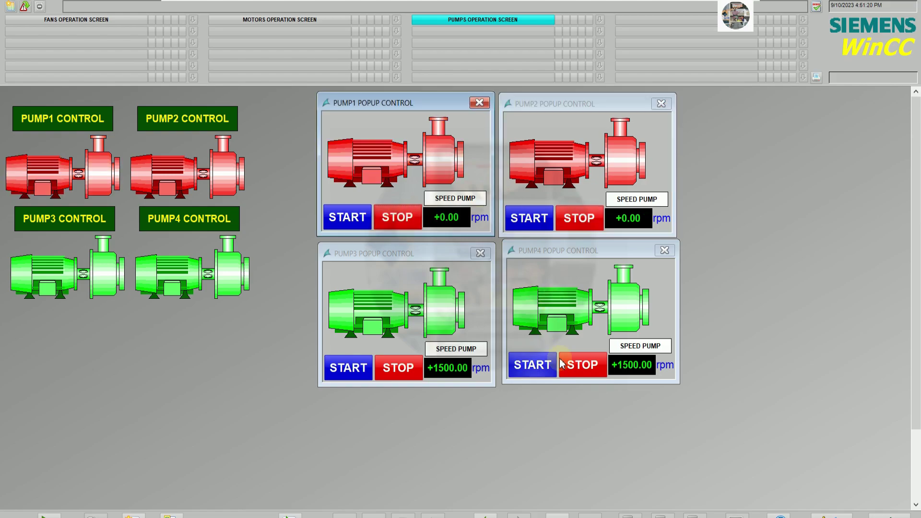
pyautogui.click(576, 365)
pyautogui.click(580, 364)
pyautogui.click(401, 371)
pyautogui.click(401, 371)
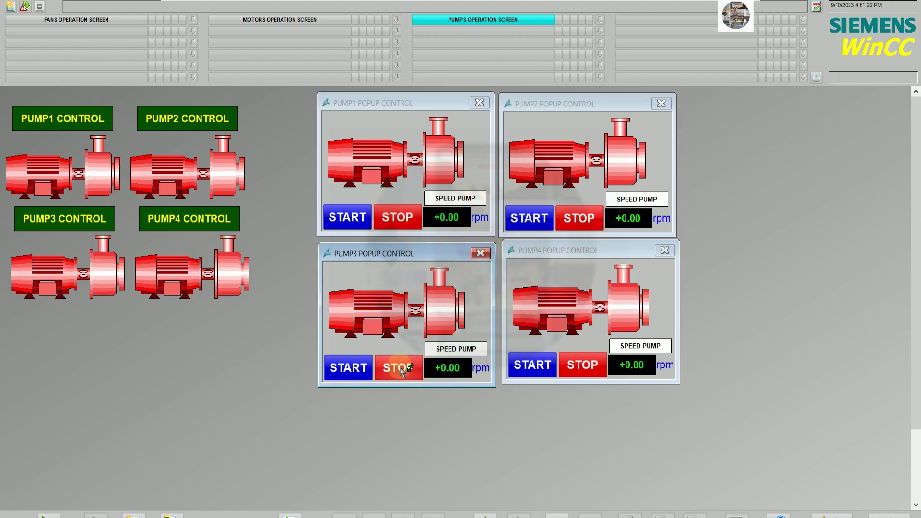
# - Switch between the motors, fans and pumps operation screens, ending on the Fans Operation Screen
pyautogui.click(286, 21)
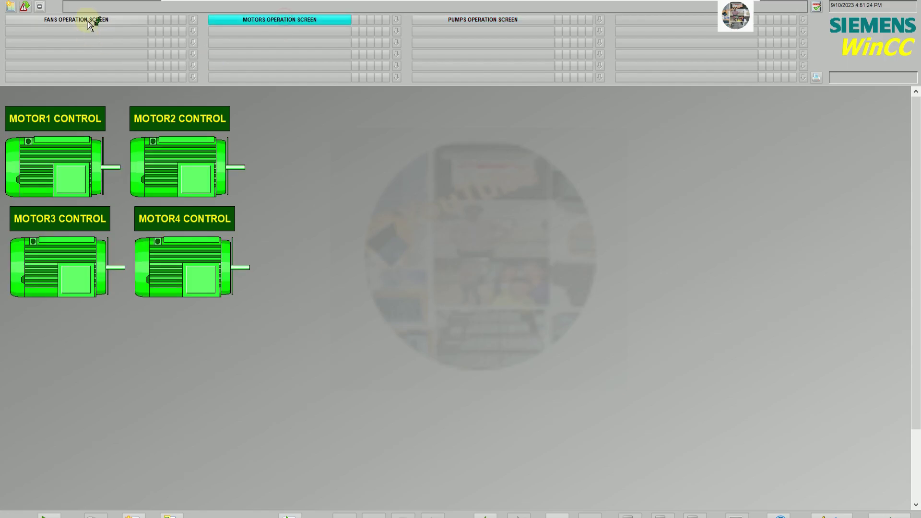
pyautogui.click(89, 23)
pyautogui.click(305, 21)
pyautogui.click(486, 21)
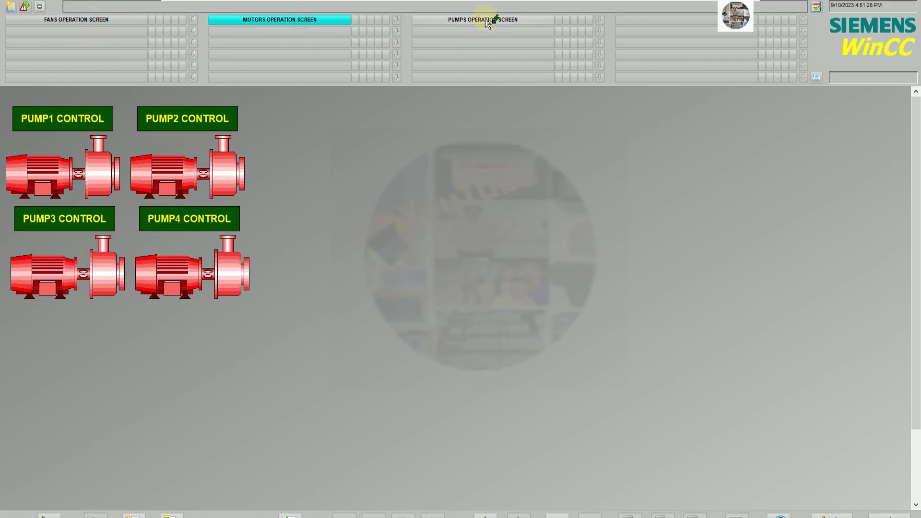
pyautogui.click(304, 21)
pyautogui.click(113, 21)
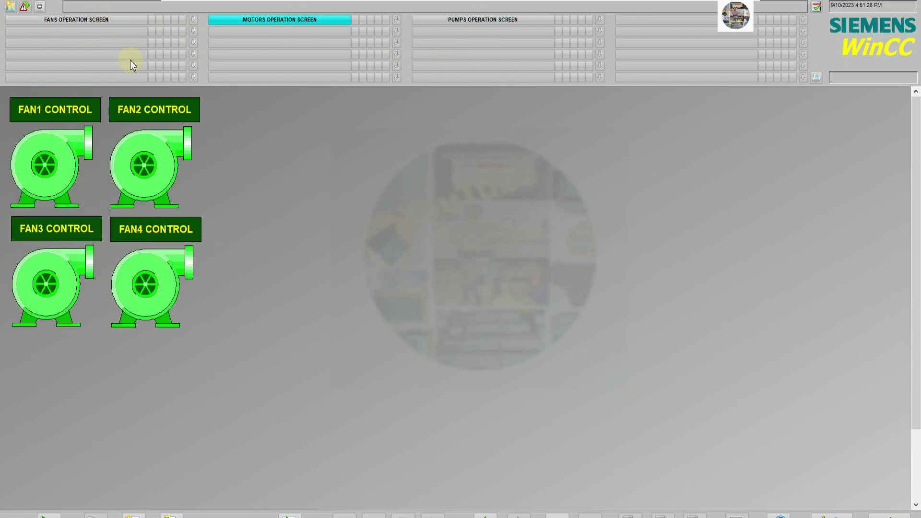
pyautogui.click(106, 21)
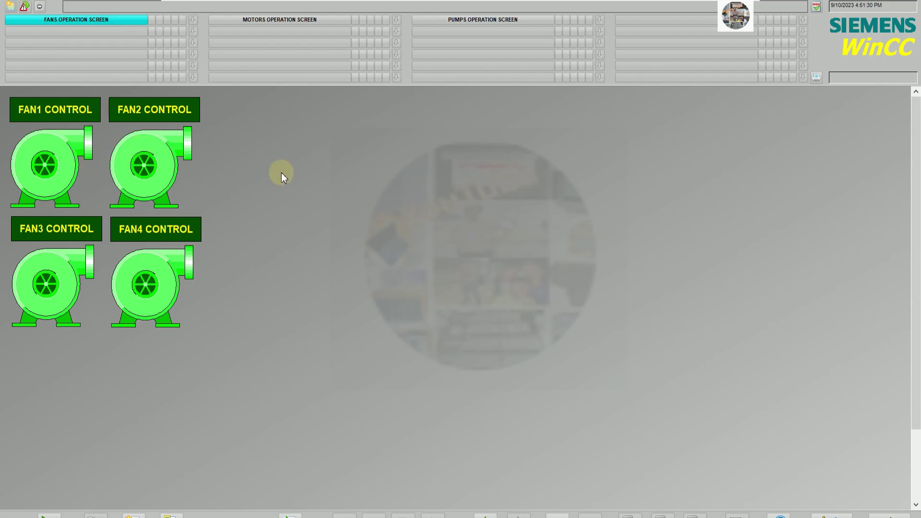
# - Open the control popups of fans 4, 3, 2 and 1
pyautogui.click(190, 267)
pyautogui.click(48, 274)
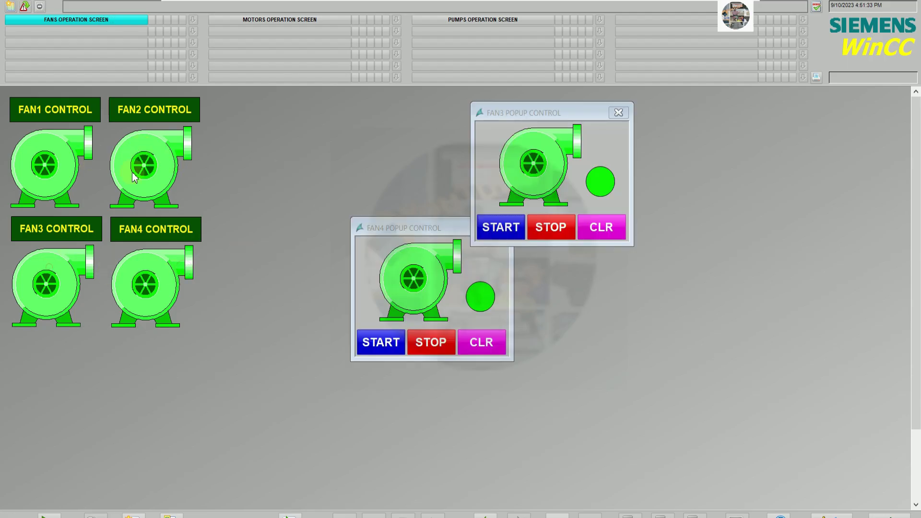
pyautogui.click(110, 174)
pyautogui.click(45, 166)
# - Arrange the fan popups with fans 1, 2 and 3 in a row and fan 4 below fan 1
pyautogui.moveTo(324, 110); pyautogui.dragTo(281, 109)
pyautogui.moveTo(380, 114); pyautogui.dragTo(419, 117)
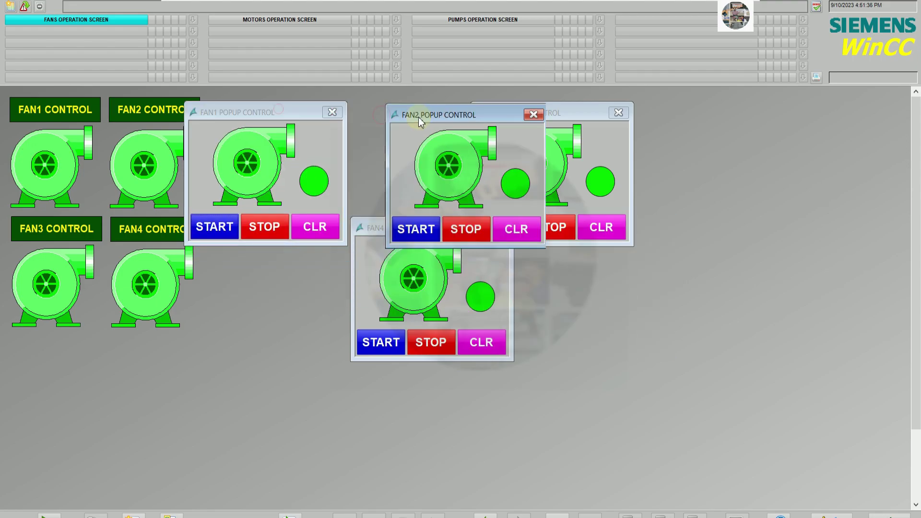
pyautogui.moveTo(564, 111); pyautogui.dragTo(696, 120)
pyautogui.moveTo(509, 113); pyautogui.dragTo(536, 107)
pyautogui.moveTo(379, 230); pyautogui.dragTo(257, 273)
pyautogui.moveTo(282, 111); pyautogui.dragTo(311, 101)
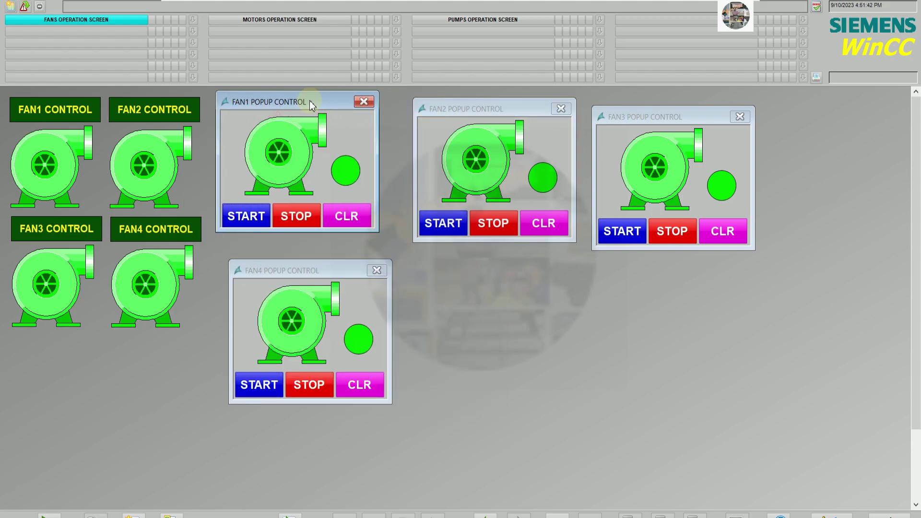
pyautogui.moveTo(329, 271); pyautogui.dragTo(311, 253)
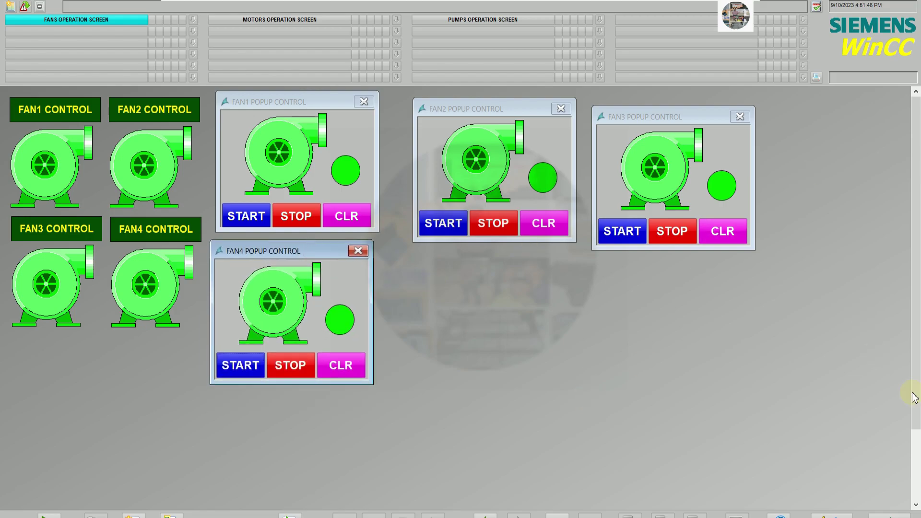
# - Leave the runtime and return to the project in WinCC Explorer
pyautogui.scroll(-1, 915, 397)
pyautogui.scroll(1, 914, 397)
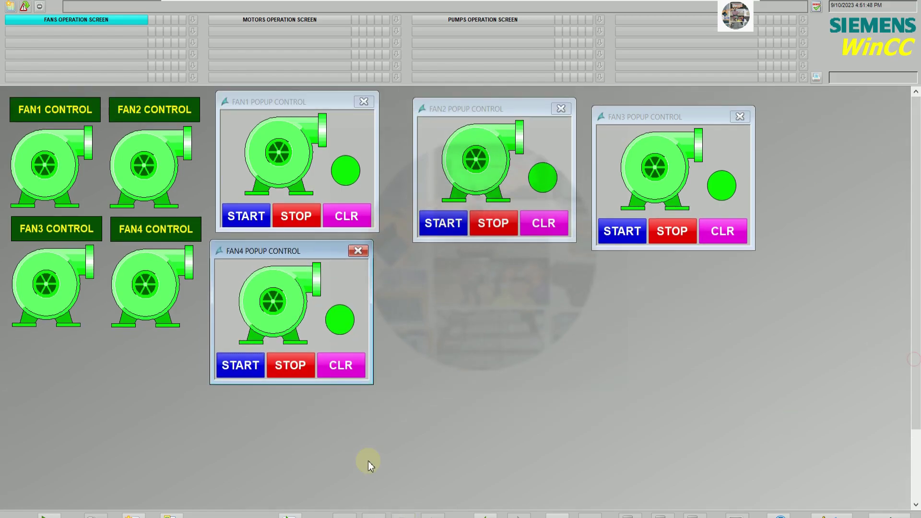
pyautogui.press('super')
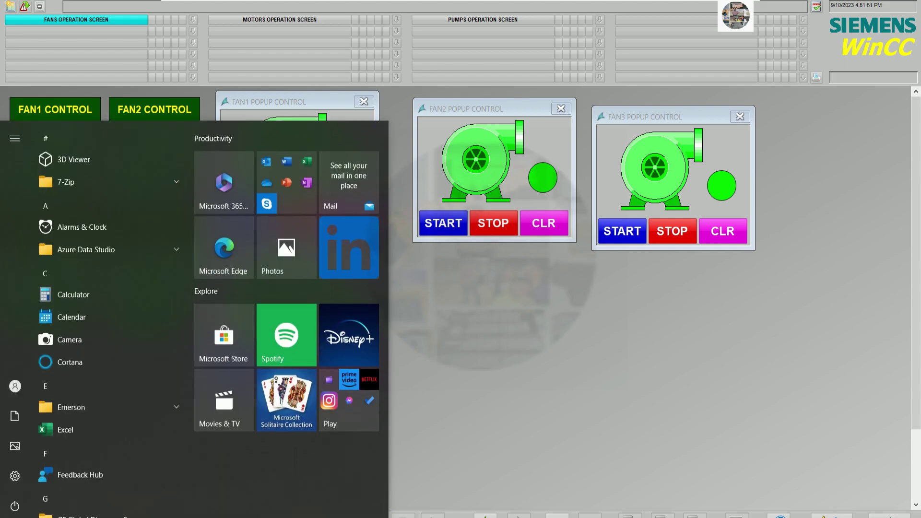
pyautogui.hotkey('alt', 'Tab')
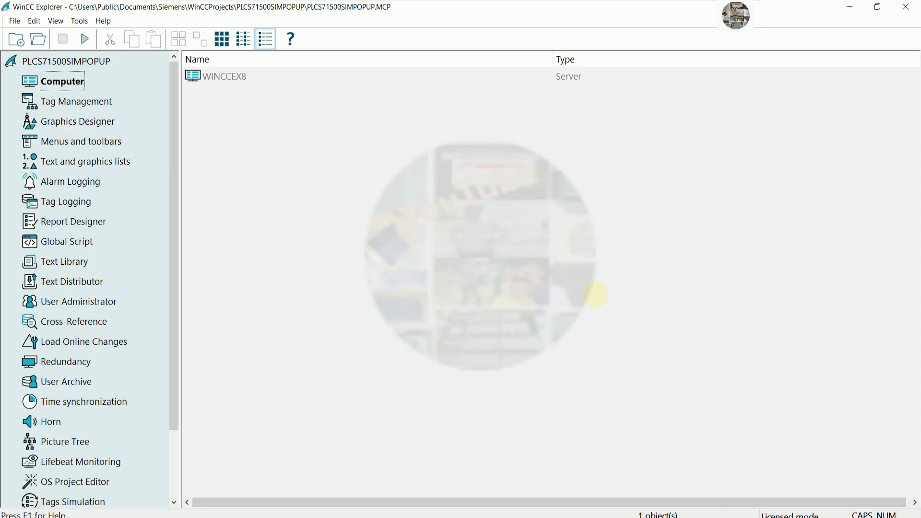
# - Set the computer's Graphics Runtime window attributes to Title, Border, Maximize, Minimize, Scroll Bar and Status Bar, with Full Screen off
pyautogui.click(173, 166)
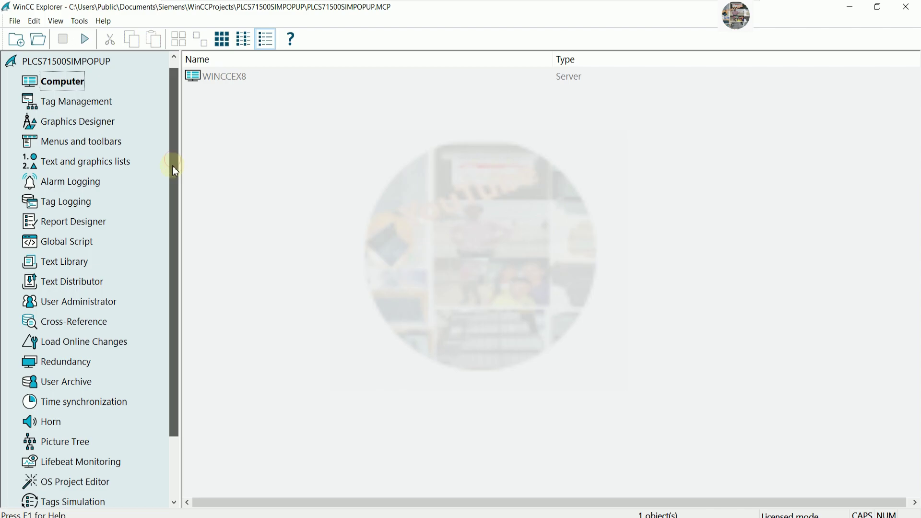
pyautogui.rightClick(68, 82)
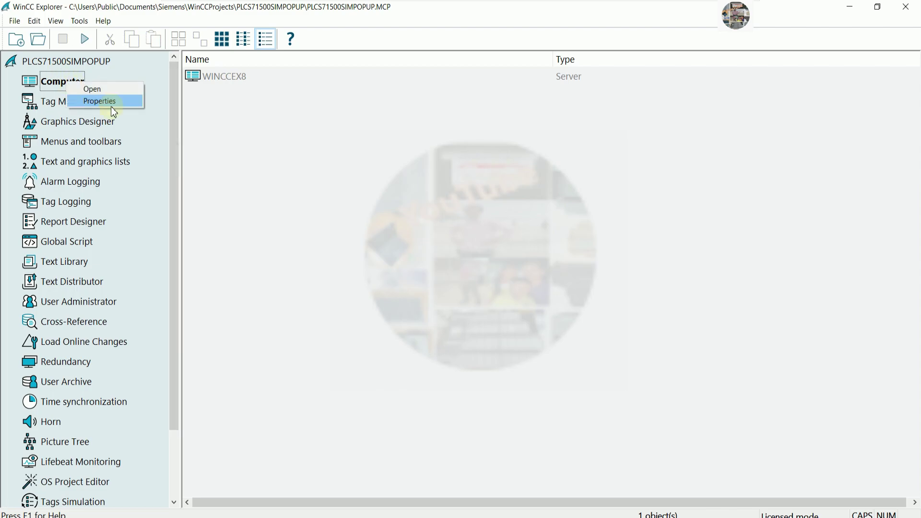
pyautogui.click(102, 101)
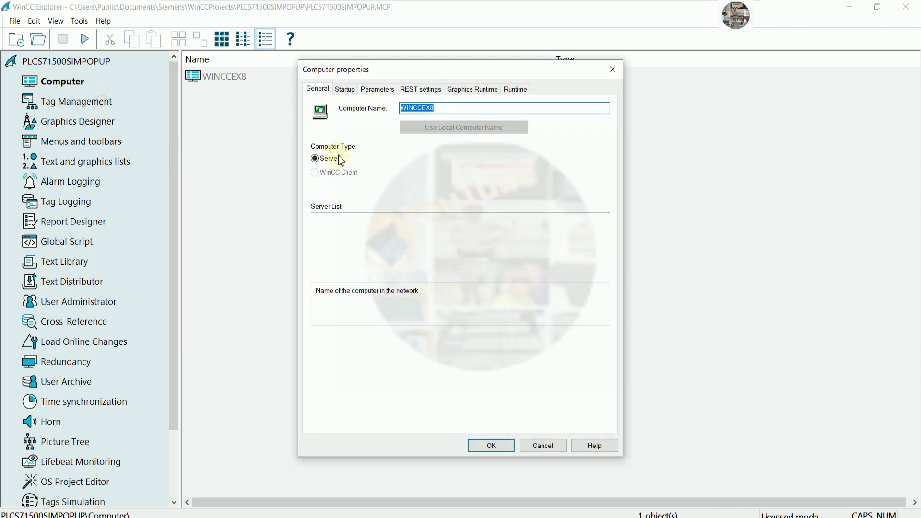
pyautogui.click(467, 91)
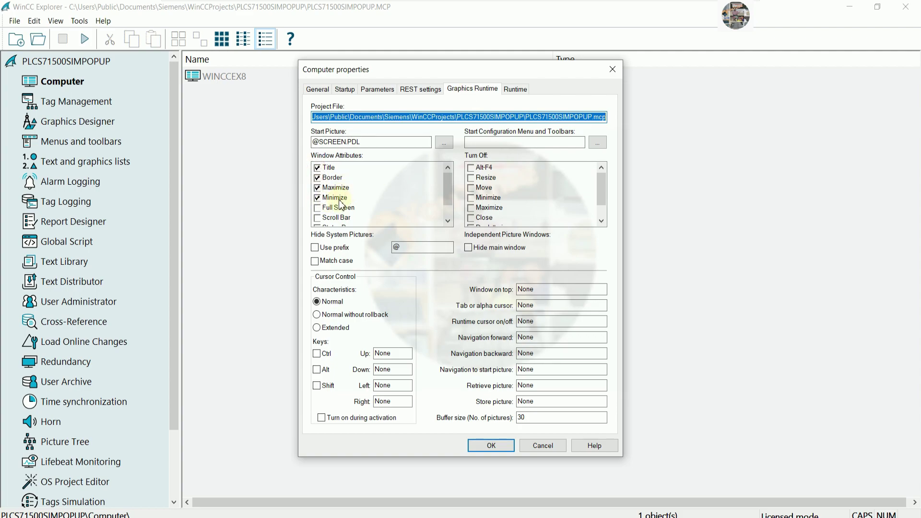
pyautogui.scroll(-1, 376, 205)
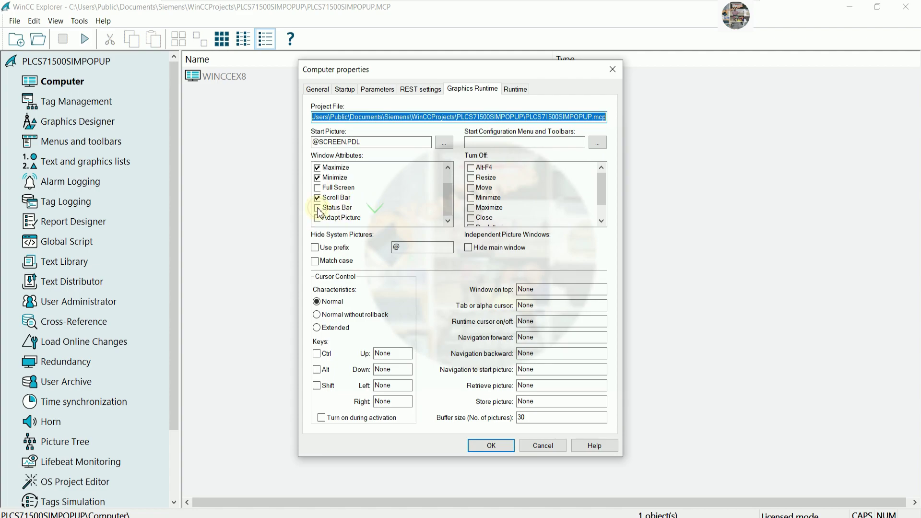
pyautogui.scroll(1, 446, 202)
pyautogui.scroll(-1, 604, 192)
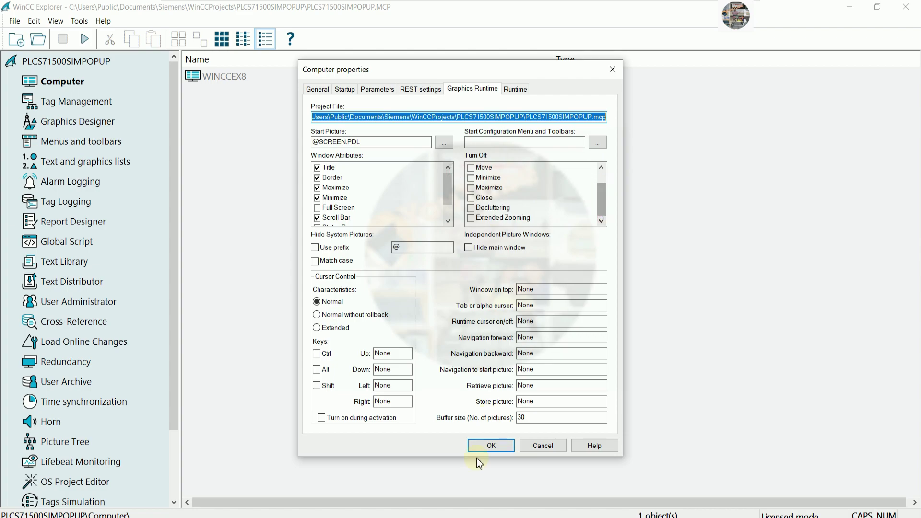
pyautogui.click(490, 445)
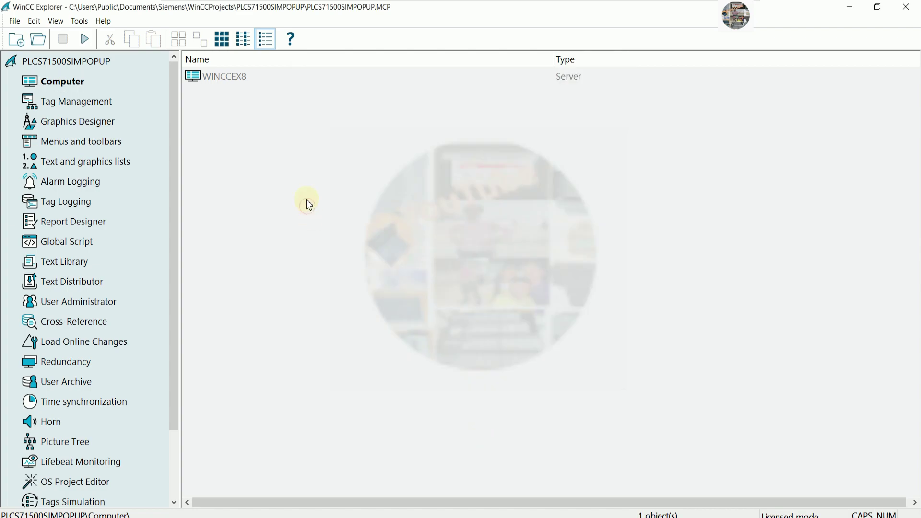
# - Activate the project's runtime and check the start picture in both side-by-side display areas
pyautogui.click(83, 40)
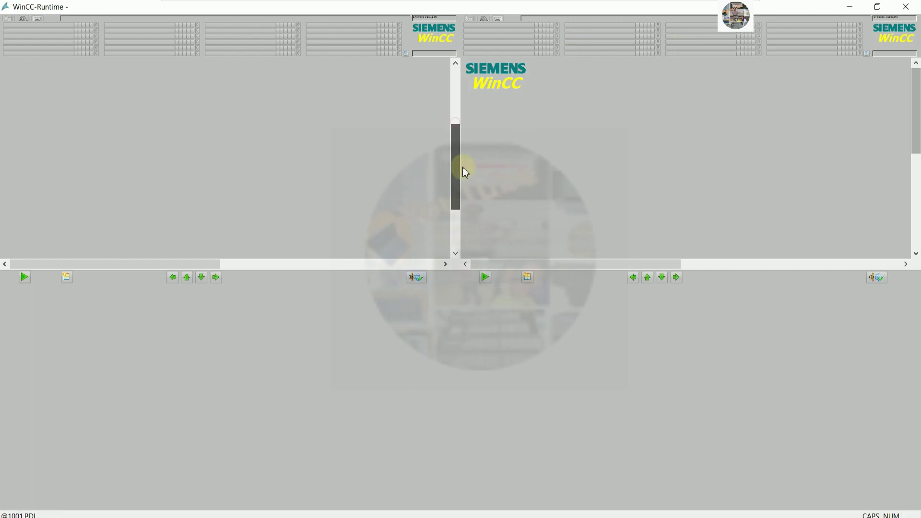
pyautogui.click(462, 97)
pyautogui.moveTo(915, 134)
pyautogui.mouseDown()
pyautogui.moveTo(916, 168)
pyautogui.moveTo(915, 127)
pyautogui.mouseUp()
pyautogui.click(297, 95)
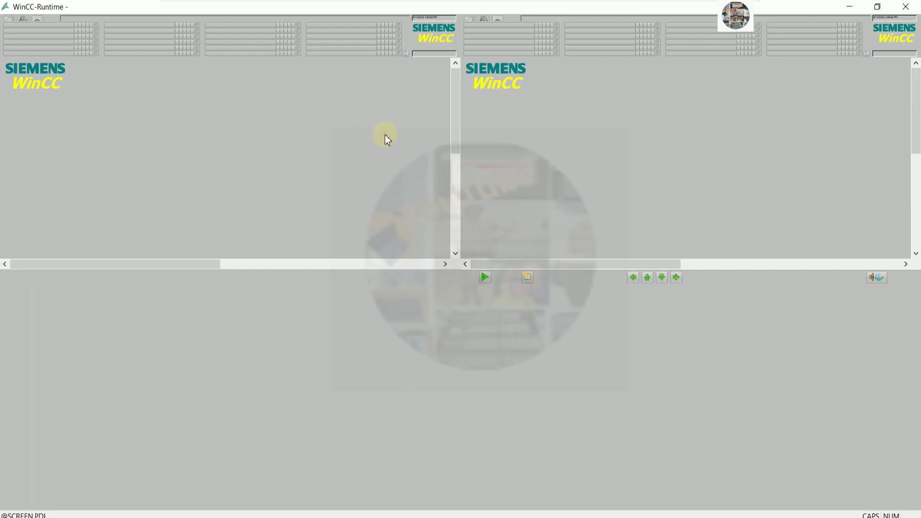
pyautogui.click(651, 100)
# - Switch operation screens in both display areas, ending with the fans screen in the first and the motors screen in the second
pyautogui.click(512, 25)
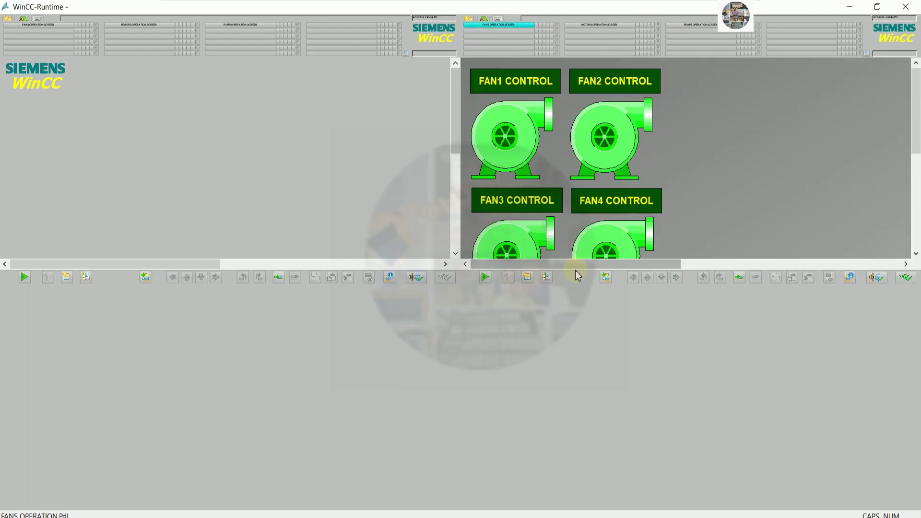
pyautogui.click(603, 25)
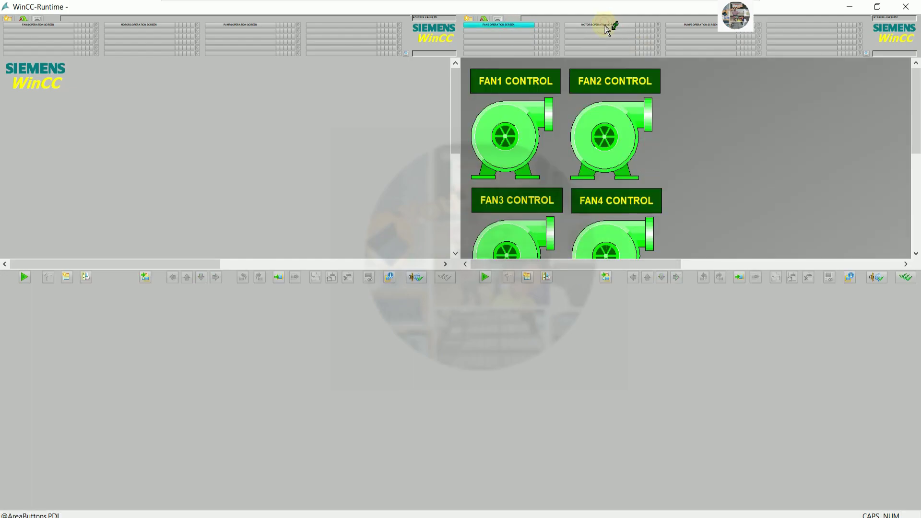
pyautogui.click(711, 28)
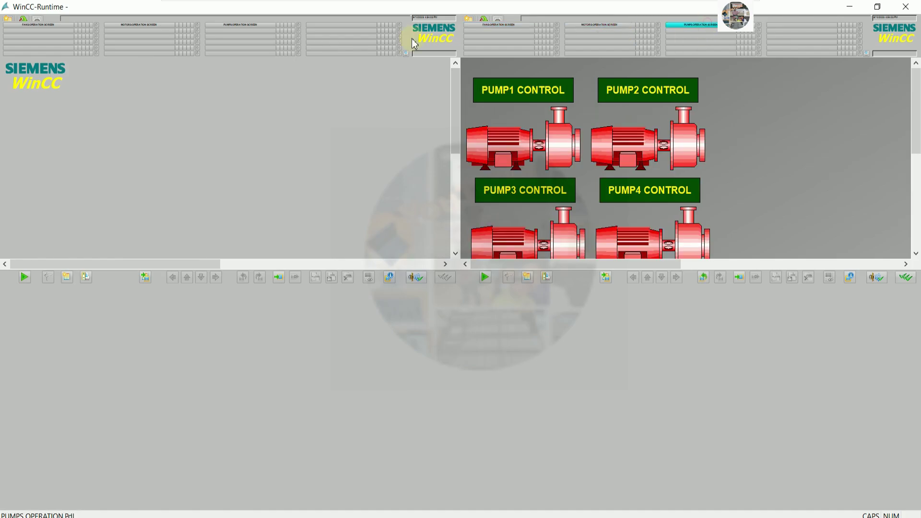
pyautogui.click(245, 26)
pyautogui.click(156, 27)
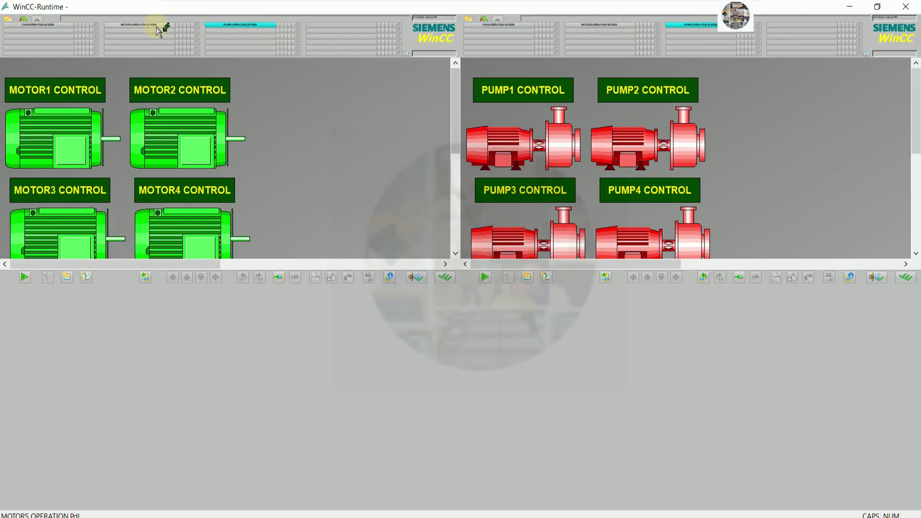
pyautogui.click(610, 30)
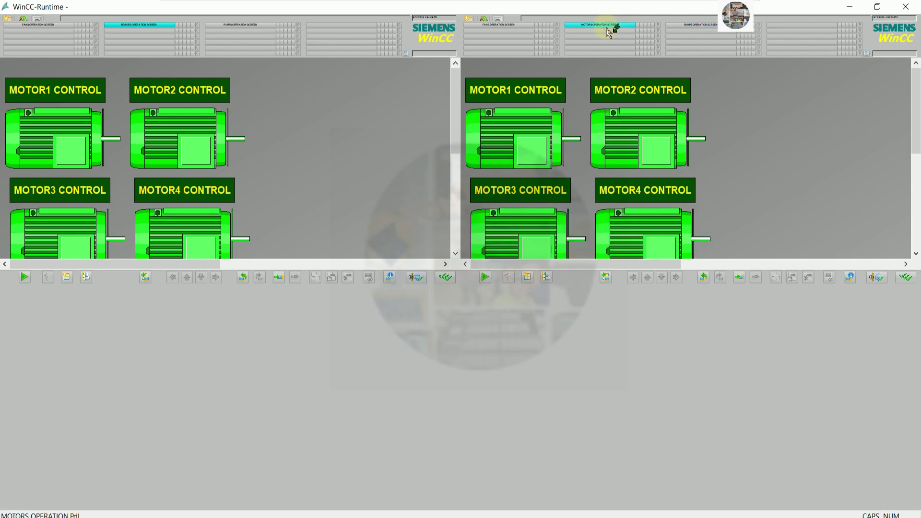
pyautogui.click(59, 28)
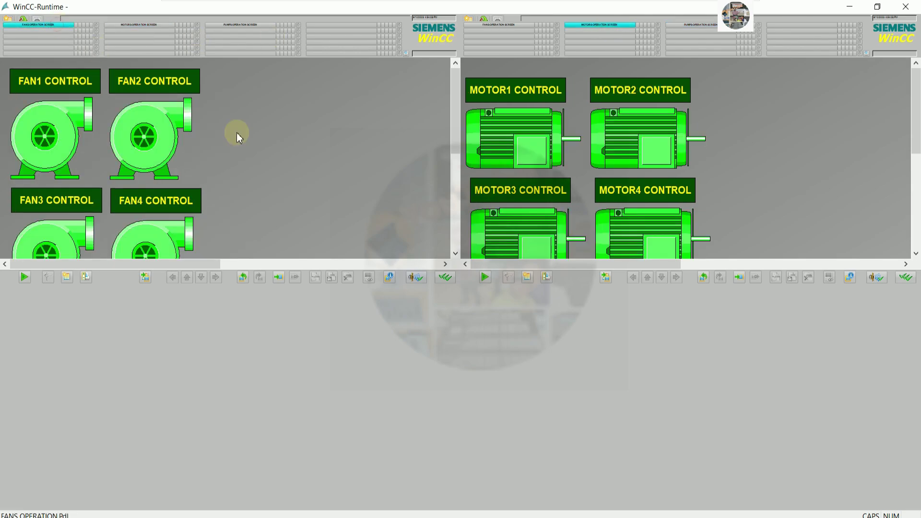
# - Open the Fan 2 and Motor 2 control popups and move each beside the symbols in its own display area
pyautogui.click(165, 144)
pyautogui.moveTo(419, 83); pyautogui.dragTo(278, 77)
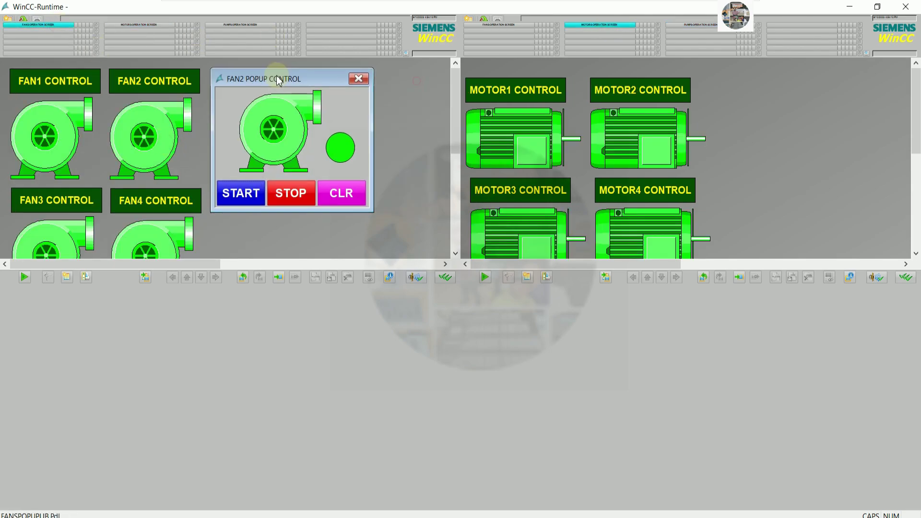
pyautogui.click(635, 120)
pyautogui.moveTo(908, 84); pyautogui.dragTo(744, 87)
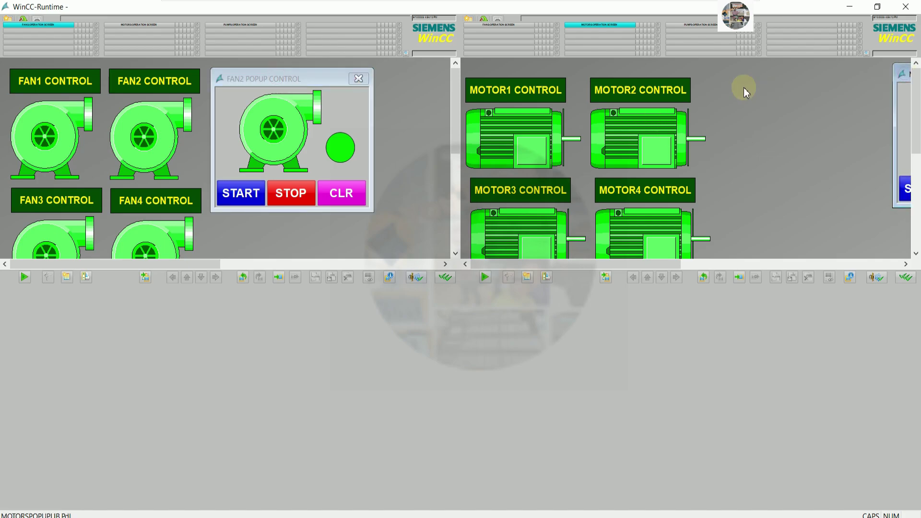
pyautogui.click(841, 78)
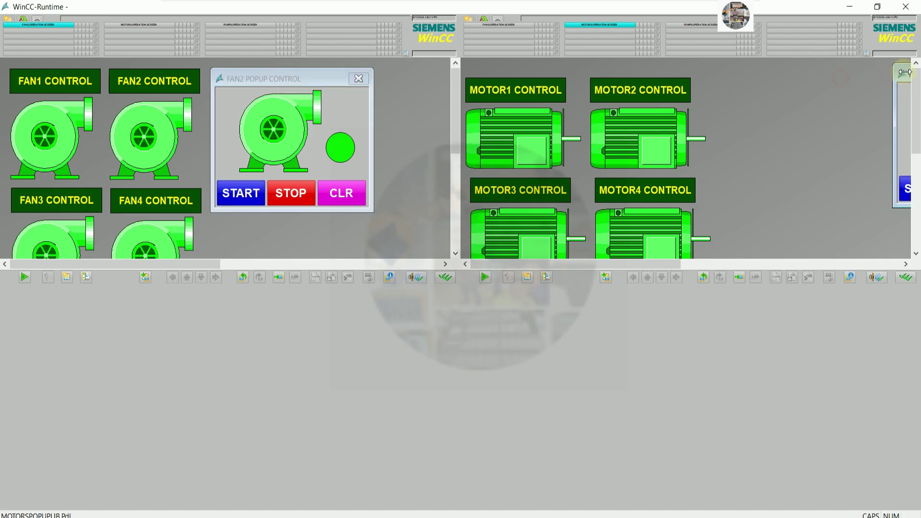
pyautogui.click(783, 75)
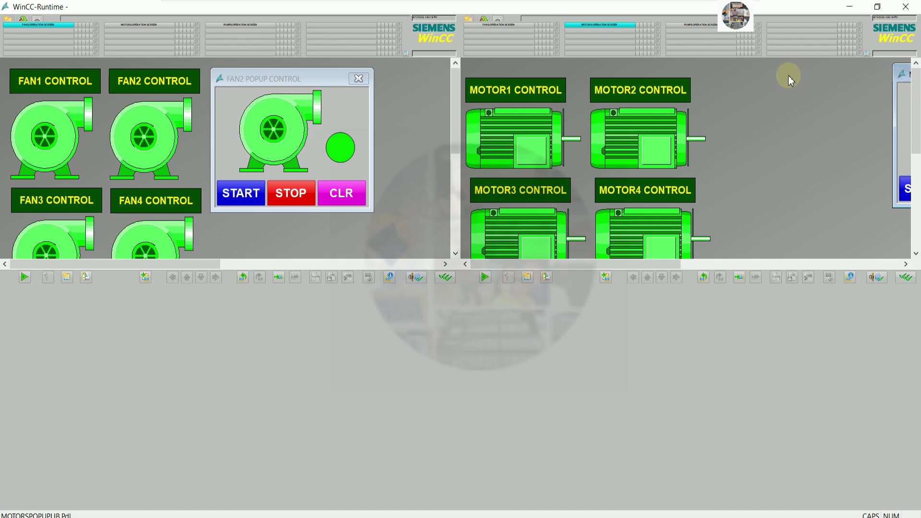
pyautogui.moveTo(895, 129); pyautogui.dragTo(771, 140)
pyautogui.moveTo(844, 85)
pyautogui.mouseDown()
pyautogui.moveTo(779, 80)
pyautogui.moveTo(686, 108)
pyautogui.moveTo(847, 75)
pyautogui.mouseUp()
pyautogui.click(820, 110)
pyautogui.click(683, 130)
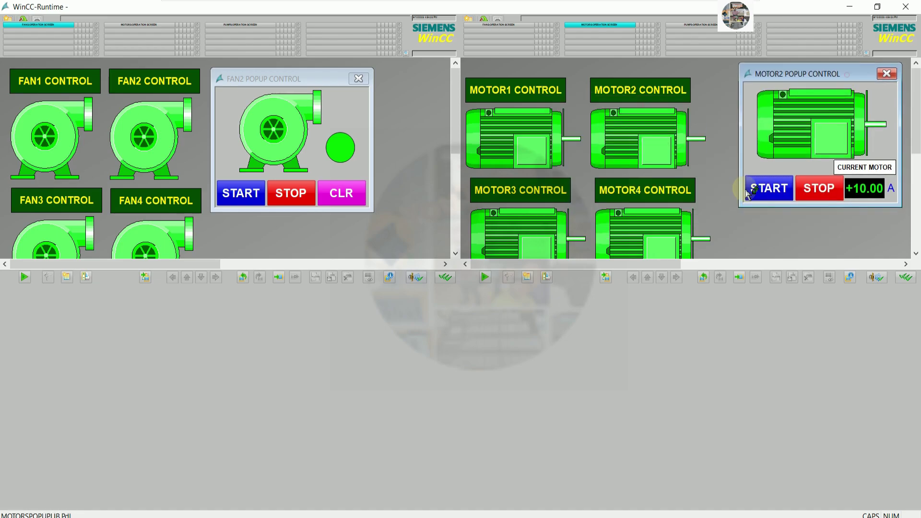
# - Stop motor 2, fan 2 and fan 1 from their control popups
pyautogui.click(820, 192)
pyautogui.click(289, 194)
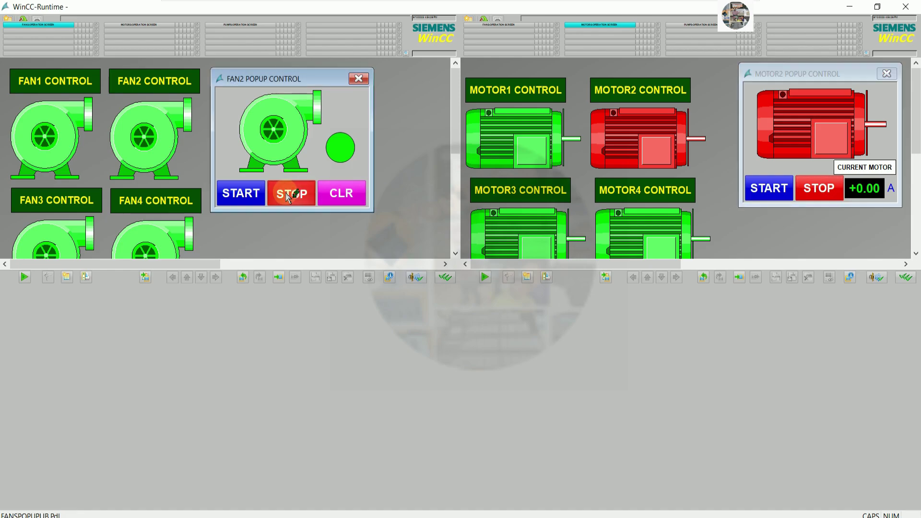
pyautogui.click(94, 152)
pyautogui.click(308, 197)
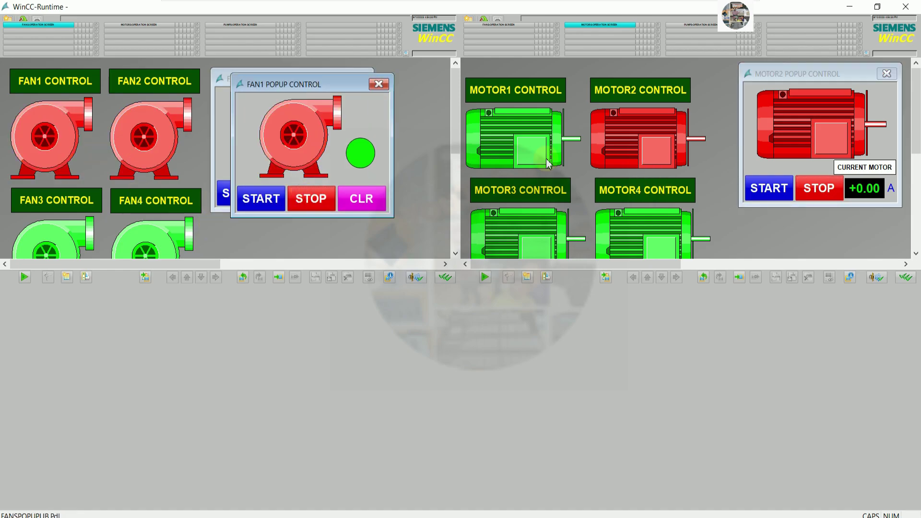
# - Stop motor 1 from its control popup and close that popup
pyautogui.click(539, 147)
pyautogui.click(851, 187)
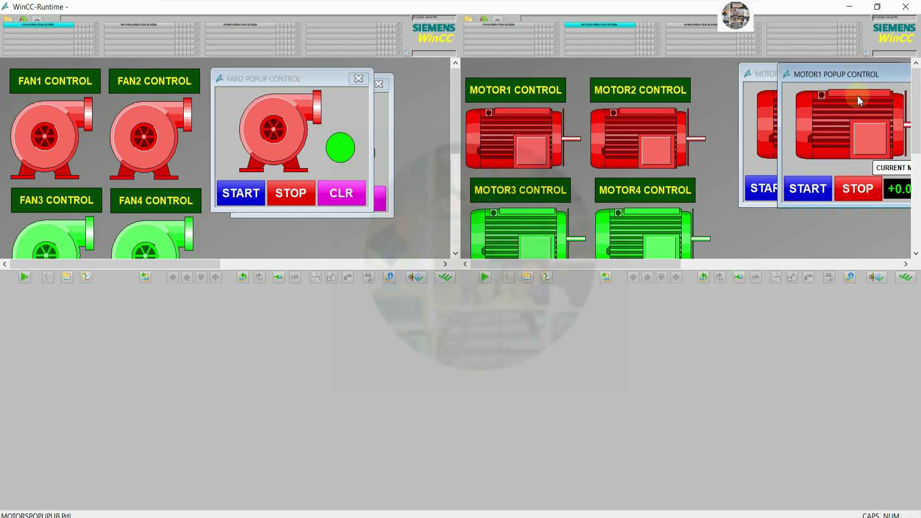
pyautogui.moveTo(857, 74); pyautogui.dragTo(748, 106)
pyautogui.click(817, 106)
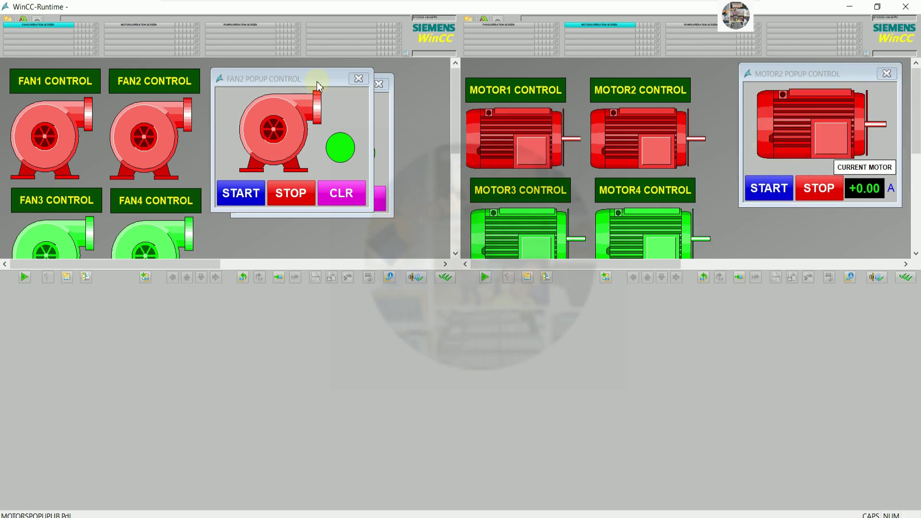
# - Close the Fan 2 control popup and open the Motor 4 control popup in the second display area
pyautogui.click(358, 78)
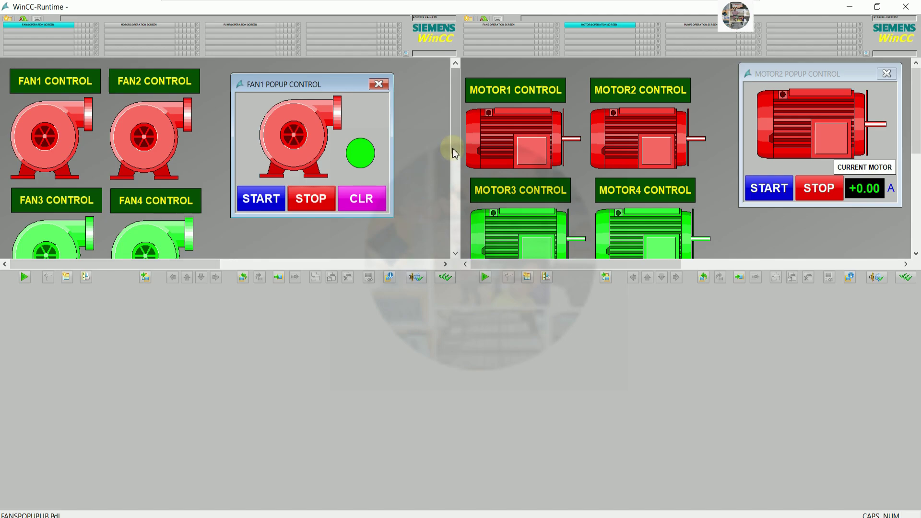
pyautogui.moveTo(455, 154)
pyautogui.mouseDown()
pyautogui.moveTo(456, 197)
pyautogui.moveTo(457, 154)
pyautogui.moveTo(465, 161)
pyautogui.mouseUp()
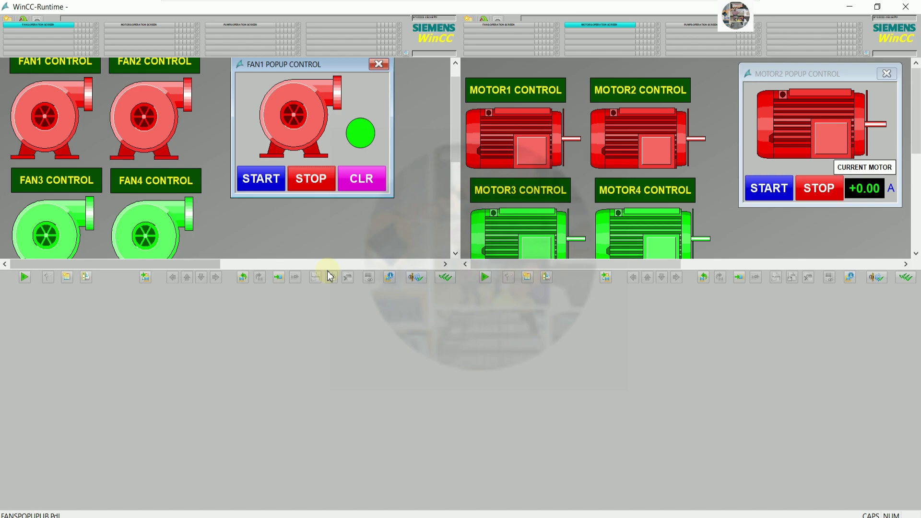
pyautogui.moveTo(457, 140); pyautogui.dragTo(457, 124)
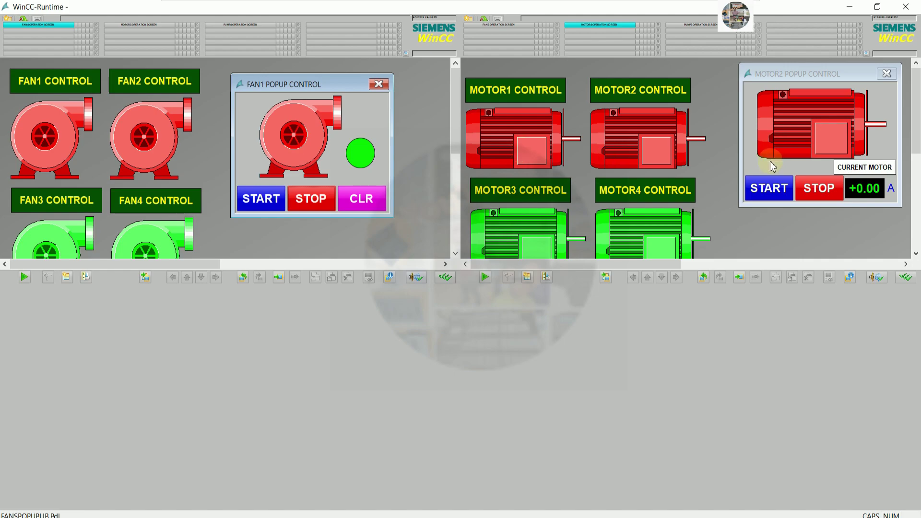
pyautogui.click(650, 228)
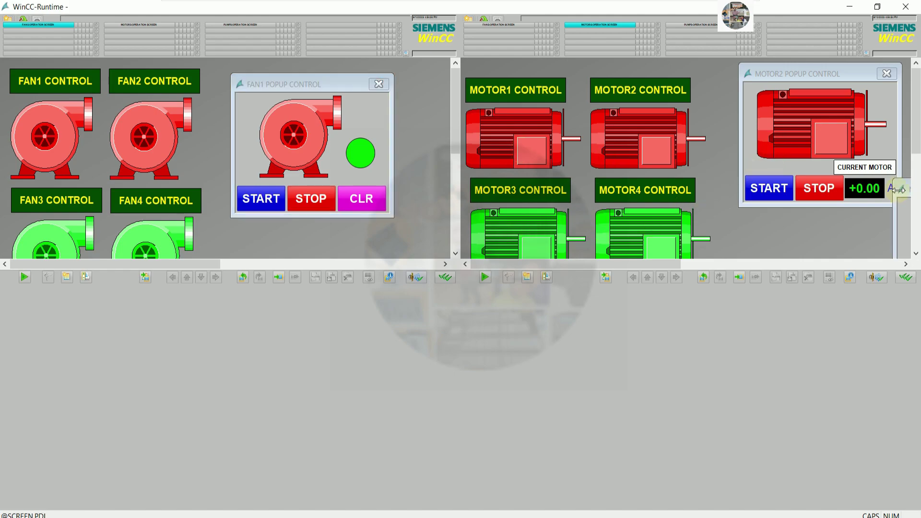
# - Switch to WinCC Explorer and deactivate the project's runtime
pyautogui.hotkey('alt', 'Tab')
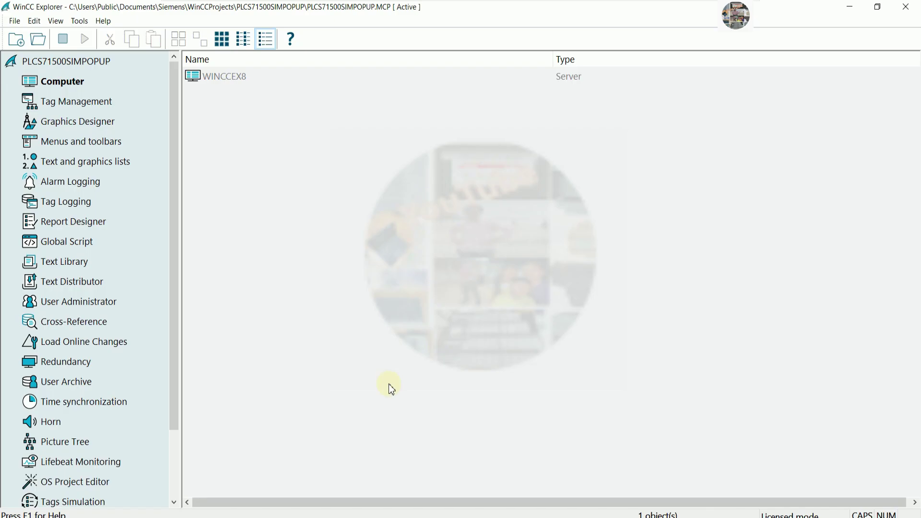
pyautogui.click(64, 38)
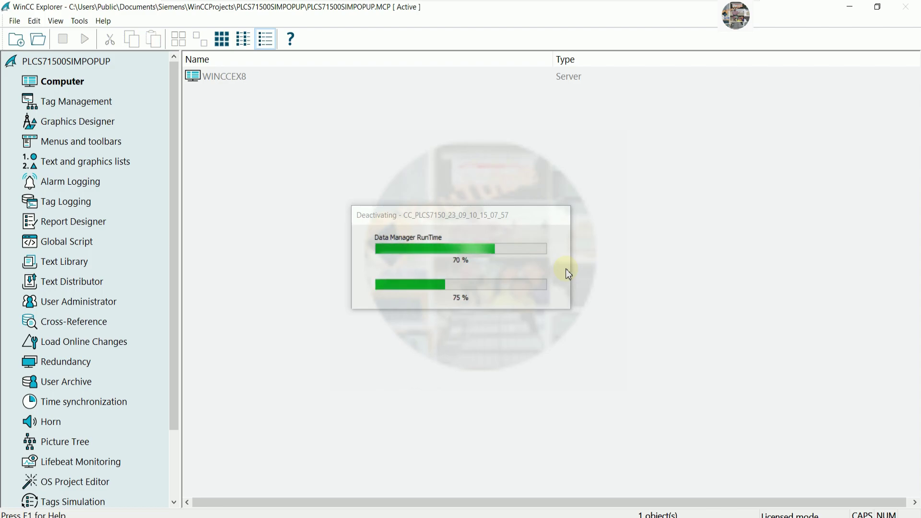
# - Set Full Screen as the only Graphics Runtime window attribute in the computer properties and reactivate the runtime
pyautogui.rightClick(70, 82)
pyautogui.click(104, 106)
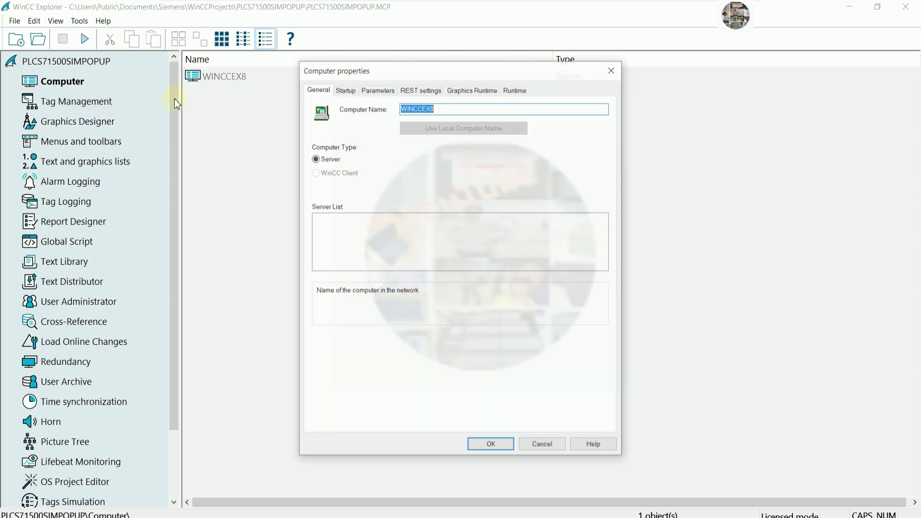
pyautogui.click(474, 90)
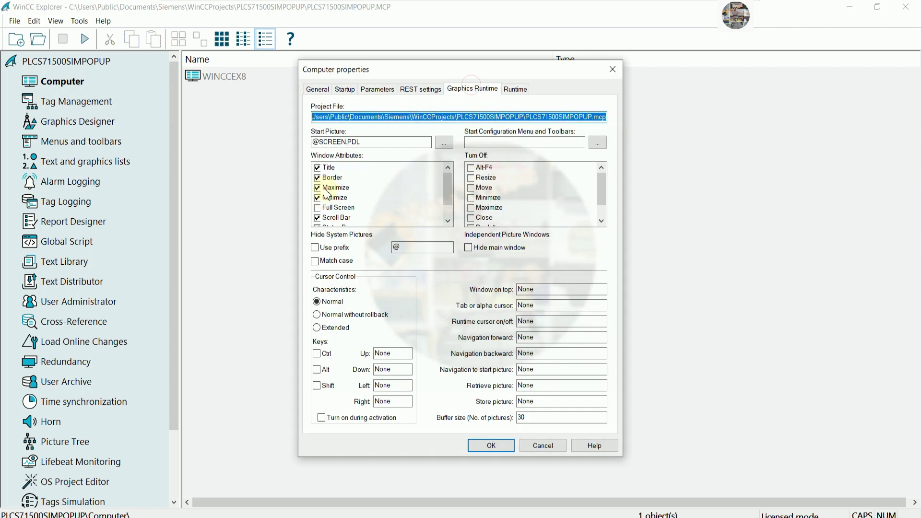
pyautogui.scroll(-1, 320, 209)
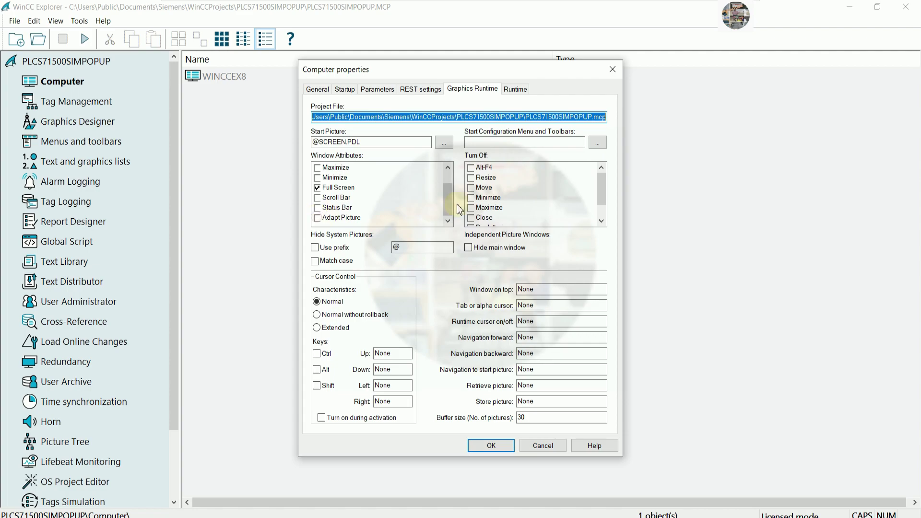
pyautogui.moveTo(453, 204); pyautogui.dragTo(453, 179)
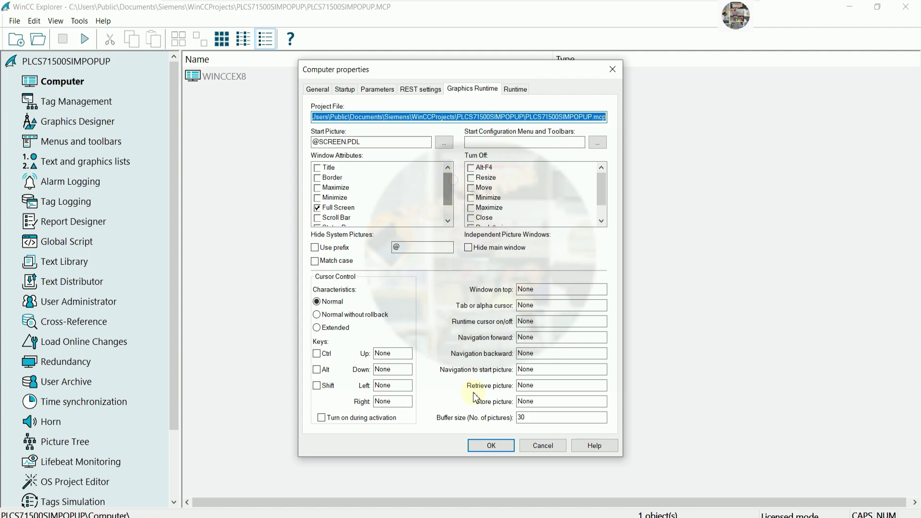
pyautogui.click(489, 446)
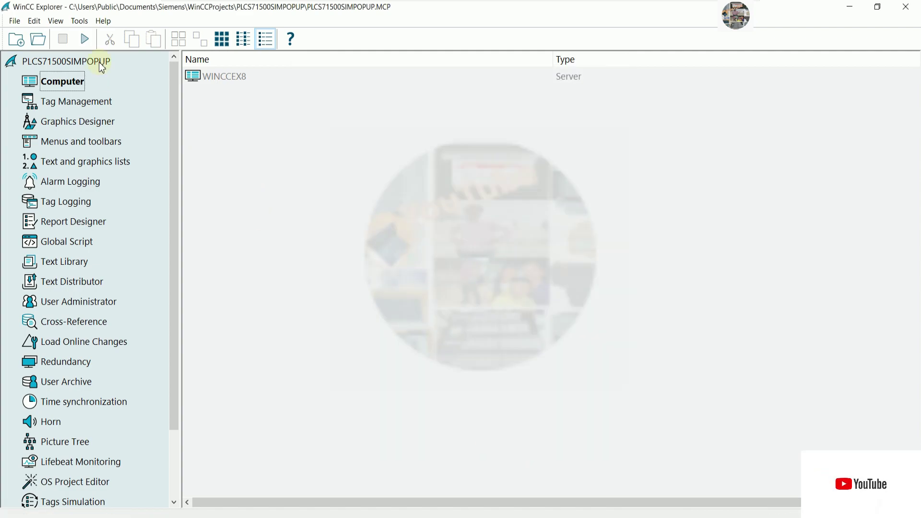
pyautogui.click(85, 39)
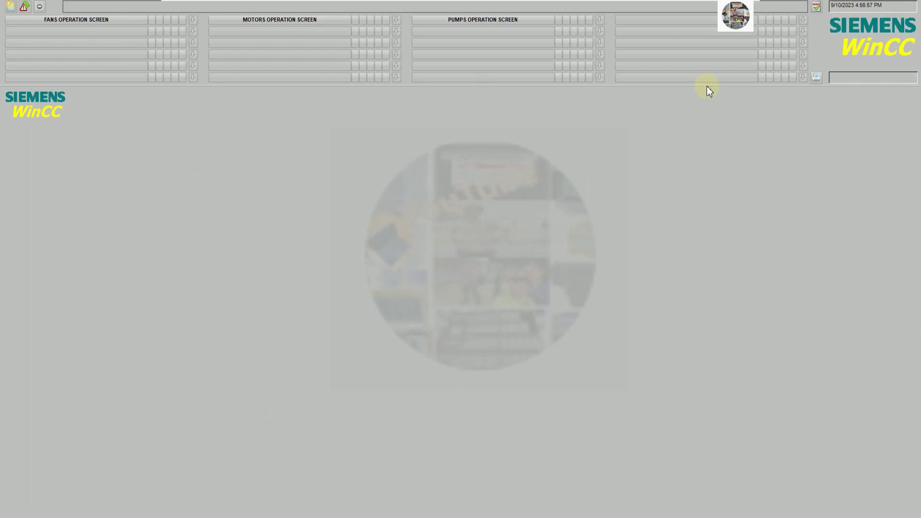
# - Open the fans operation screen and the Fan 4 control popup, moving the popup clear of the fan symbols
pyautogui.click(120, 18)
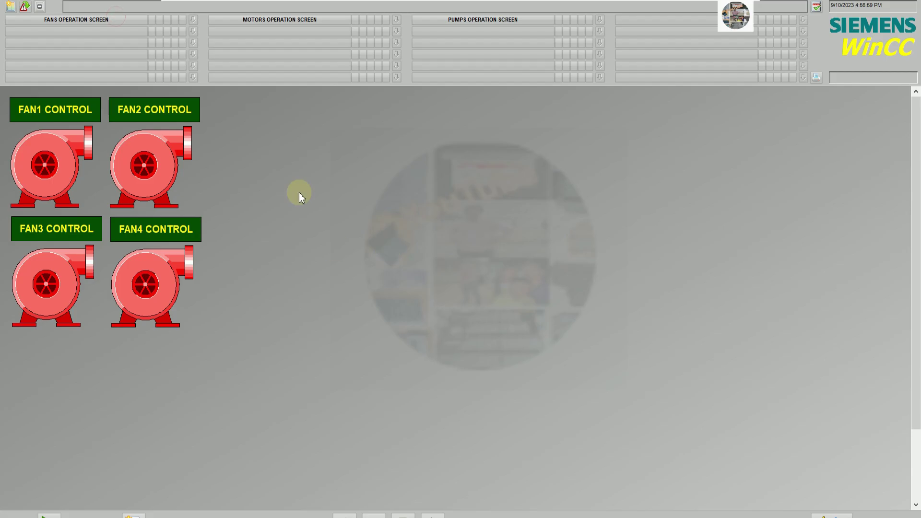
pyautogui.click(154, 286)
pyautogui.moveTo(442, 224); pyautogui.dragTo(495, 184)
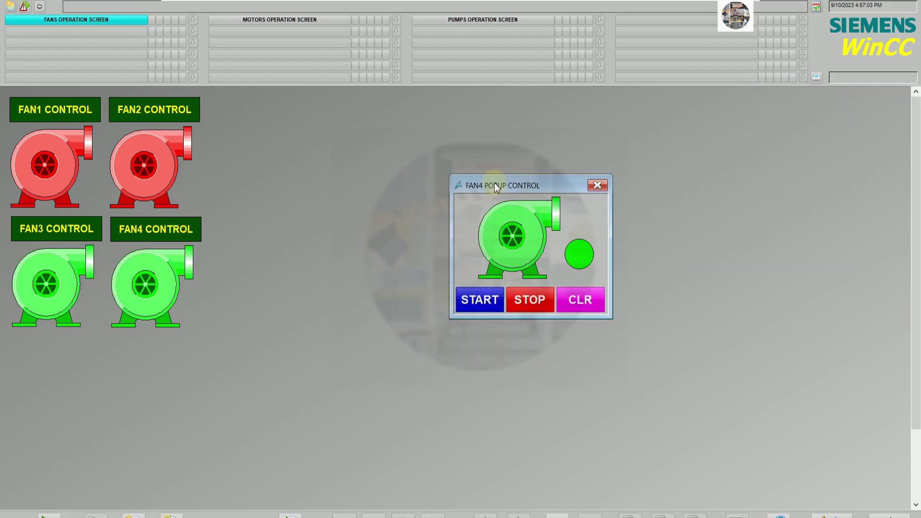
# - Test zooming the fans screen and the Fan 4 popup in and out, and close the popup
pyautogui.scroll(-2, 313, 227)
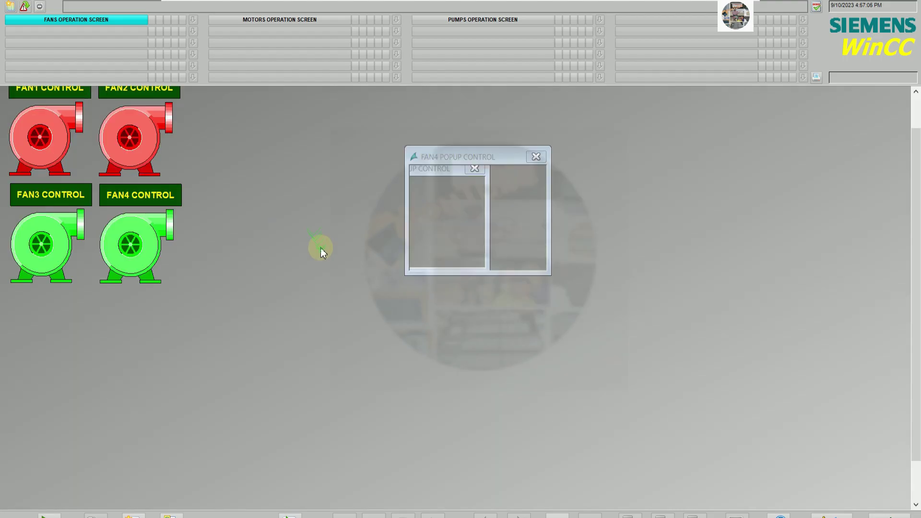
pyautogui.scroll(6, 323, 244)
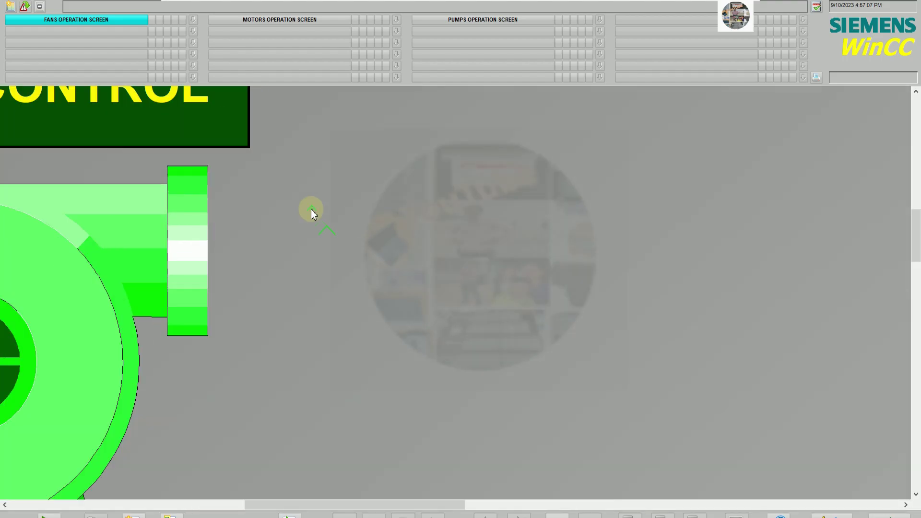
pyautogui.scroll(-6, 434, 285)
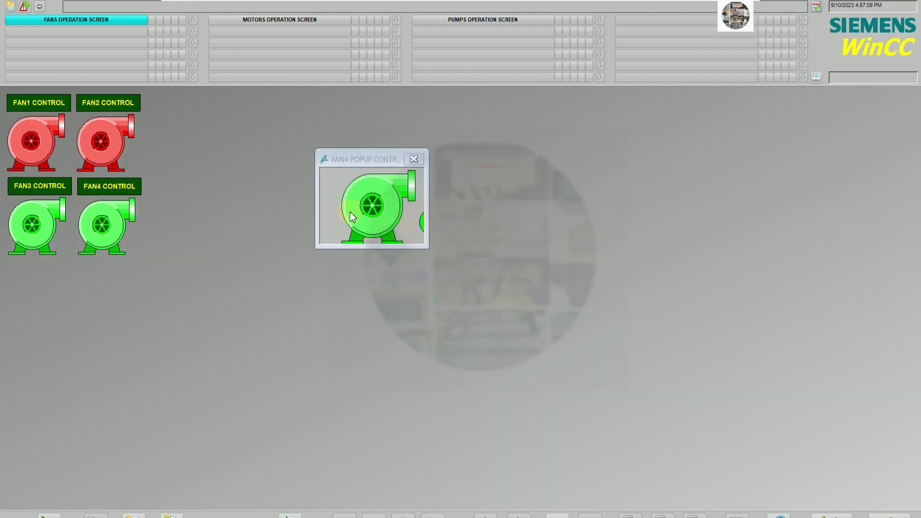
pyautogui.scroll(-3, 397, 212)
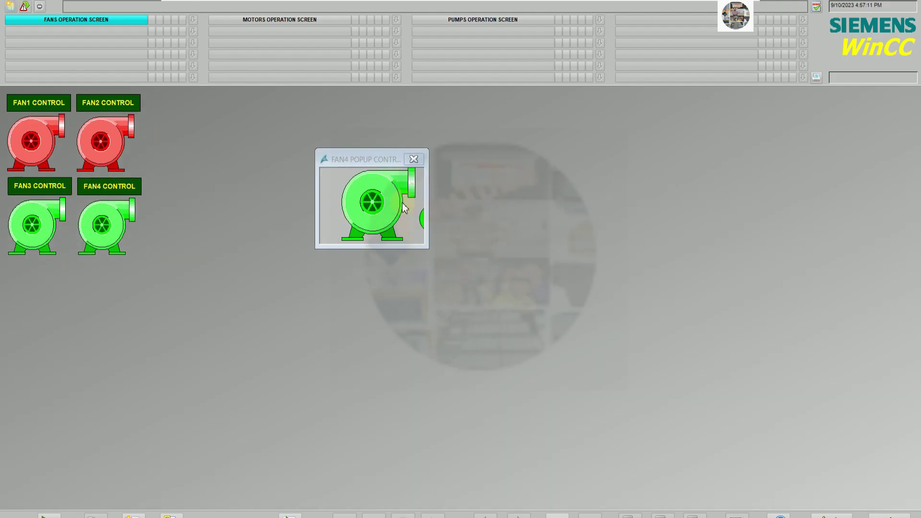
pyautogui.scroll(-1, 397, 212)
pyautogui.scroll(-1, 396, 211)
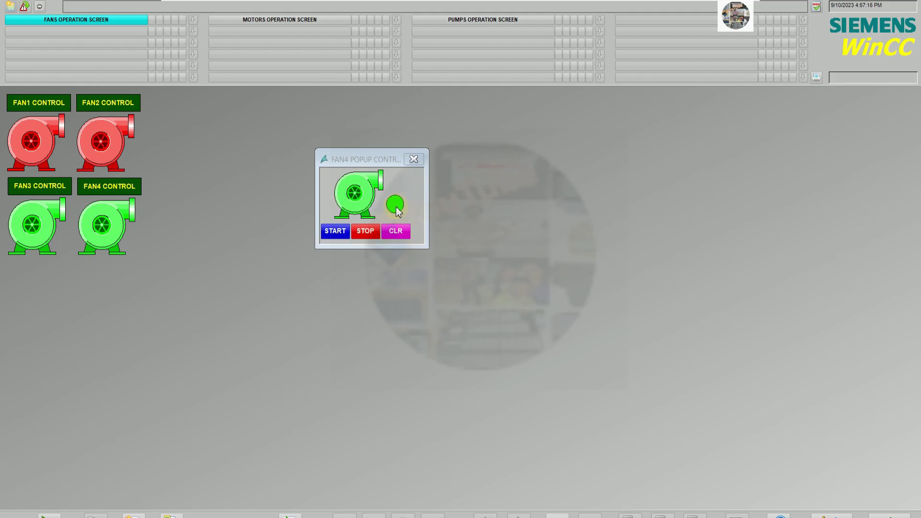
pyautogui.click(413, 159)
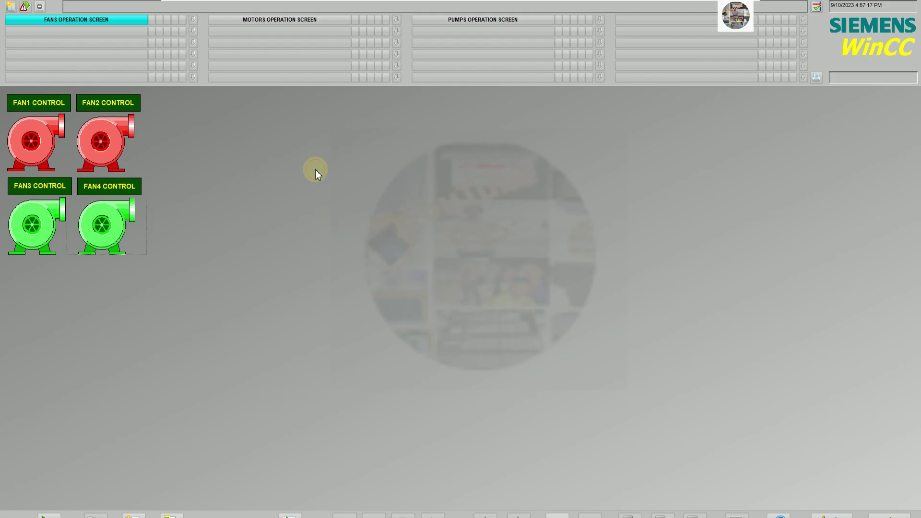
pyautogui.scroll(-1, 202, 164)
pyautogui.scroll(2, 211, 174)
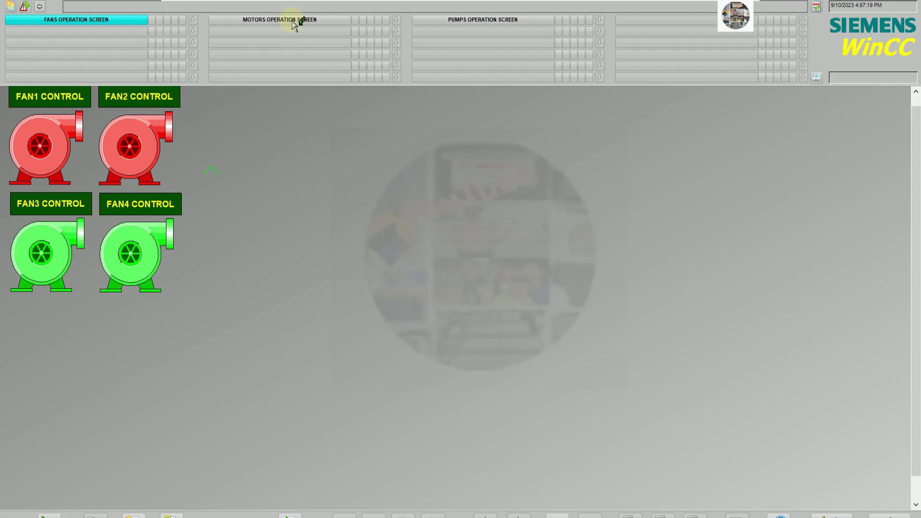
# - Open the motors operation screen with the Motor 2 and Motor 1 control popups, and move the Motor 1 popup beyond the Motor 2 popup
pyautogui.click(294, 22)
pyautogui.click(197, 169)
pyautogui.click(62, 160)
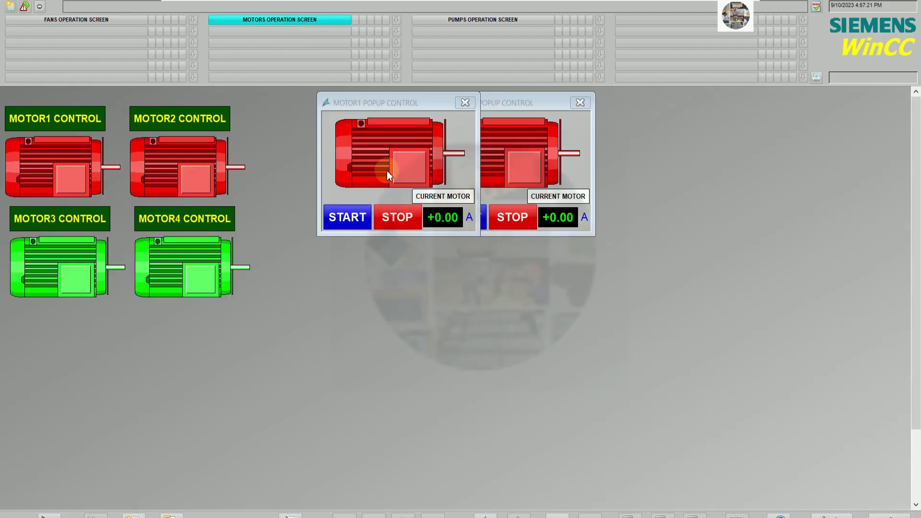
pyautogui.moveTo(399, 108); pyautogui.dragTo(730, 109)
# - Open the Motor 4 and Motor 3 control popups, placing Motor 4 under the Motor 2 popup and Motor 3 below the motor symbols
pyautogui.click(202, 272)
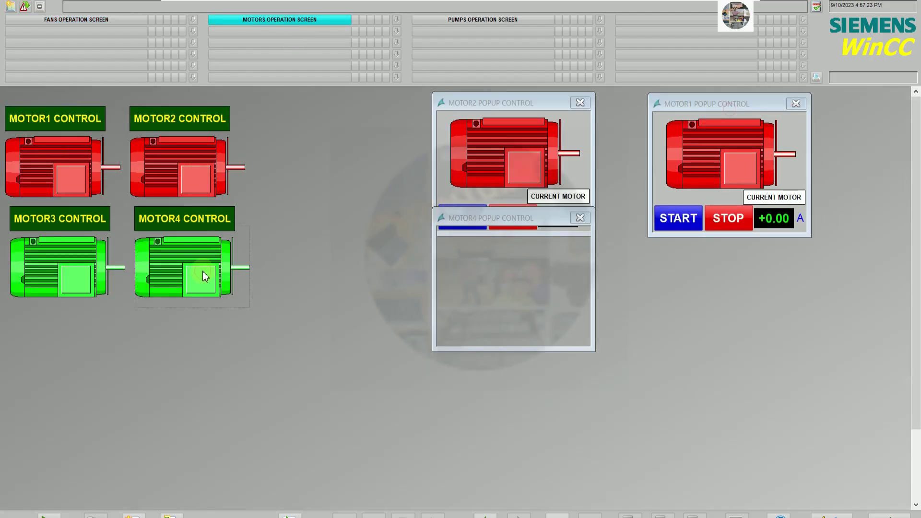
pyautogui.moveTo(493, 235); pyautogui.dragTo(489, 283)
pyautogui.click(59, 262)
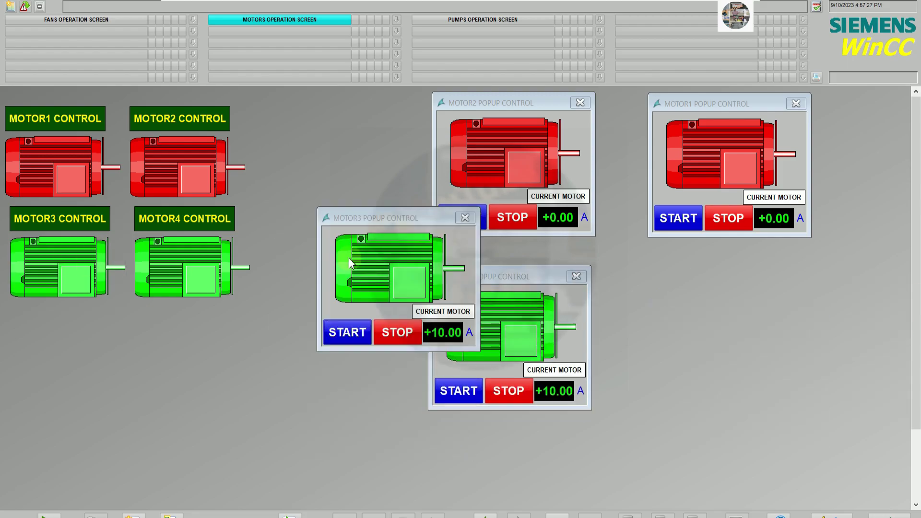
pyautogui.moveTo(368, 224); pyautogui.dragTo(45, 336)
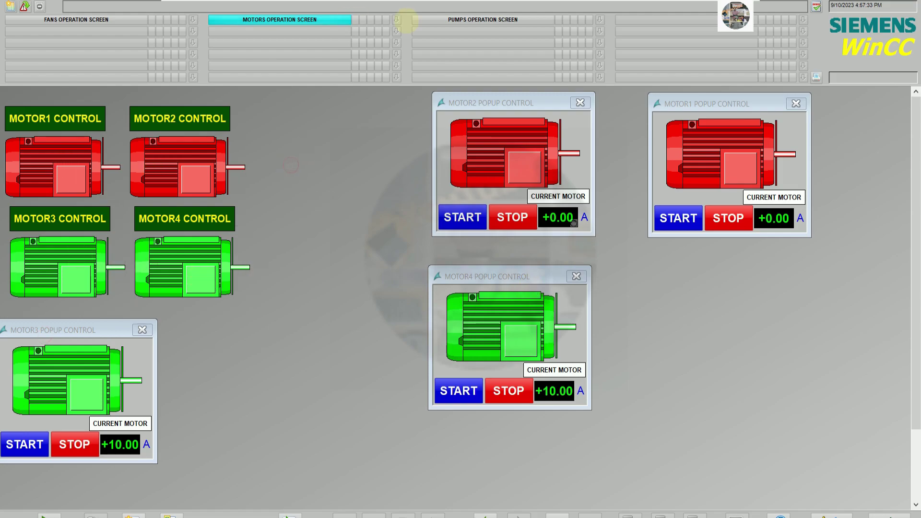
# - Switch to the pumps operation screen and open the Pump 1 control popup
pyautogui.click(457, 24)
pyautogui.click(92, 166)
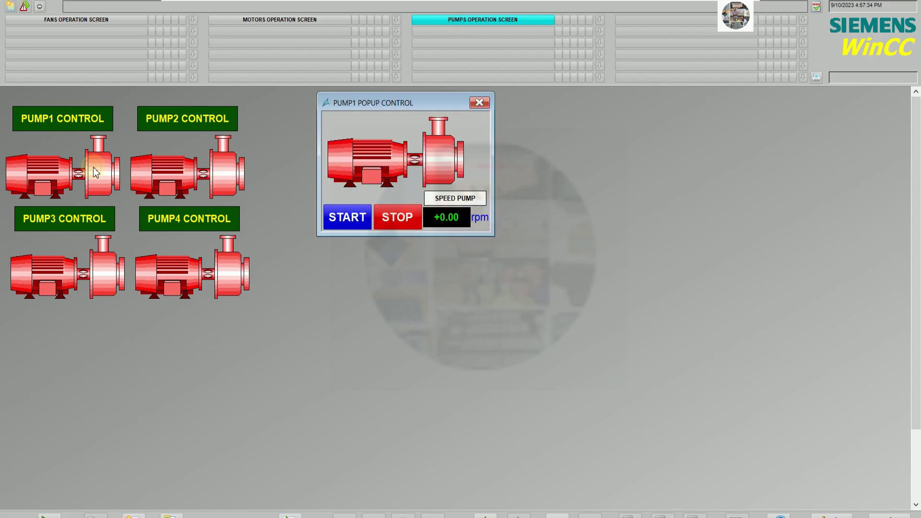
# - Return to the fans operation screen, start fans 1 and 2 from their control popups, and place the Fan 2 popup beside Fan 1's
pyautogui.click(144, 22)
pyautogui.click(41, 161)
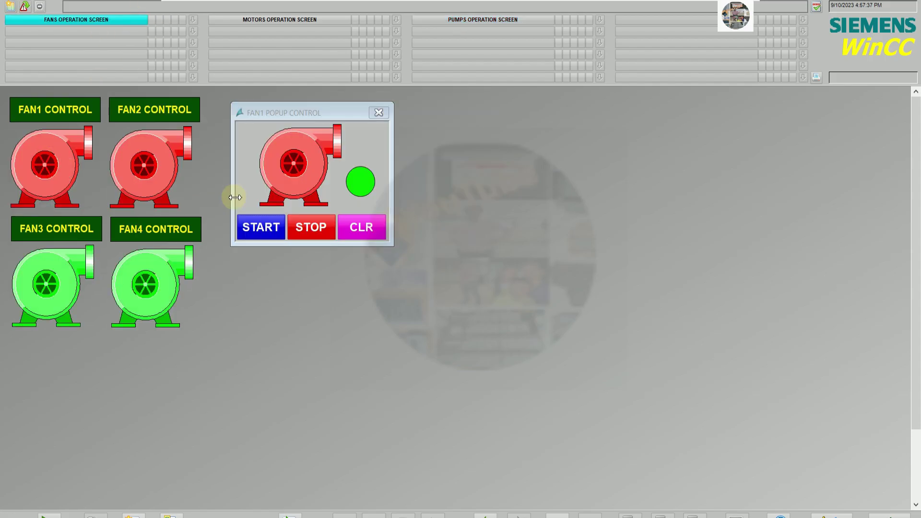
pyautogui.click(246, 233)
pyautogui.click(141, 175)
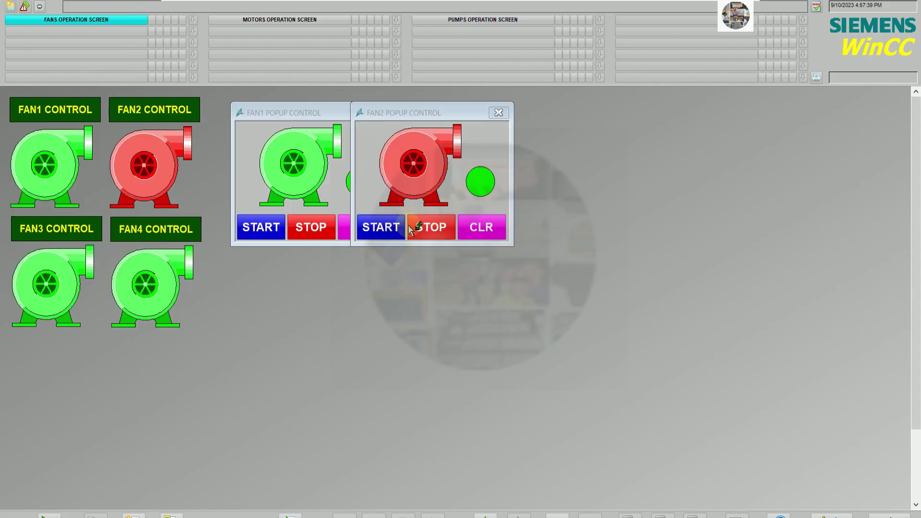
pyautogui.click(381, 229)
pyautogui.moveTo(428, 122); pyautogui.dragTo(486, 113)
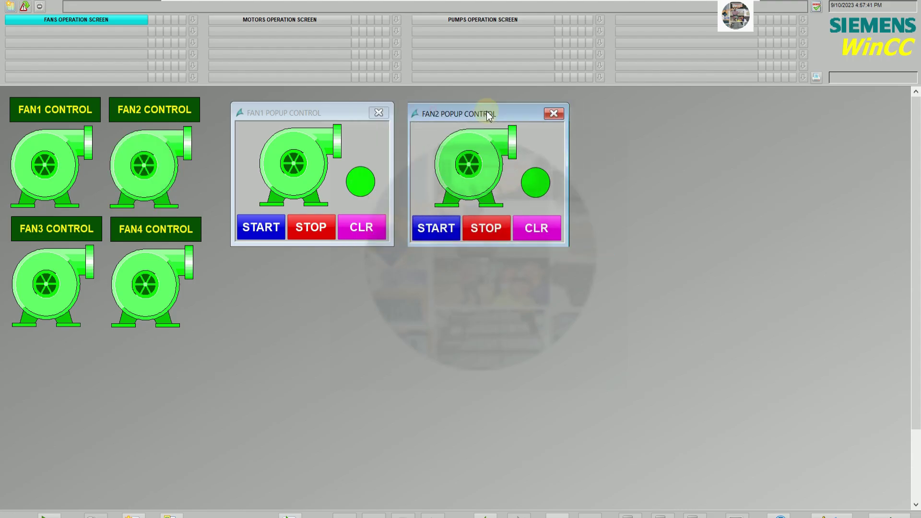
# - Open the Fan 3 and Fan 4 control popups, placing Fan 3 beside the Fan 2 popup and Fan 4 beneath Fan 3
pyautogui.click(70, 290)
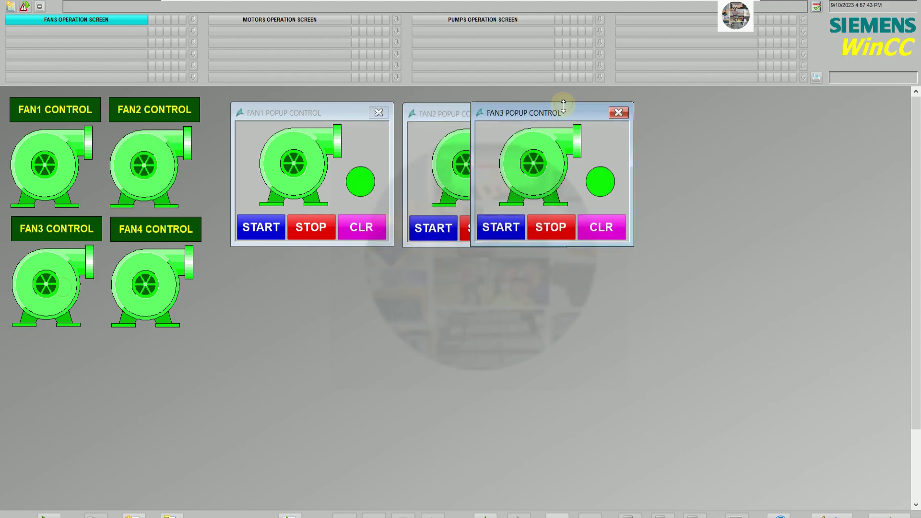
pyautogui.click(617, 114)
pyautogui.click(53, 309)
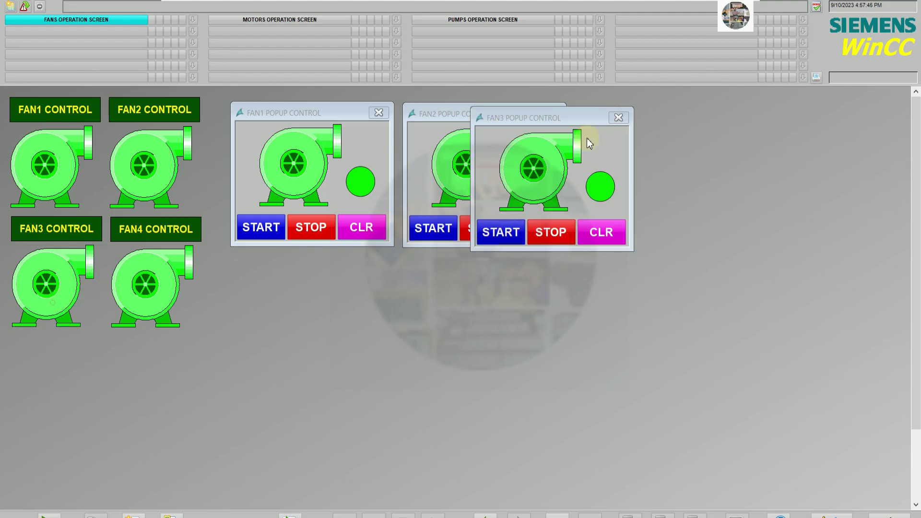
pyautogui.moveTo(591, 120); pyautogui.dragTo(700, 118)
pyautogui.click(173, 298)
pyautogui.moveTo(405, 229); pyautogui.dragTo(665, 287)
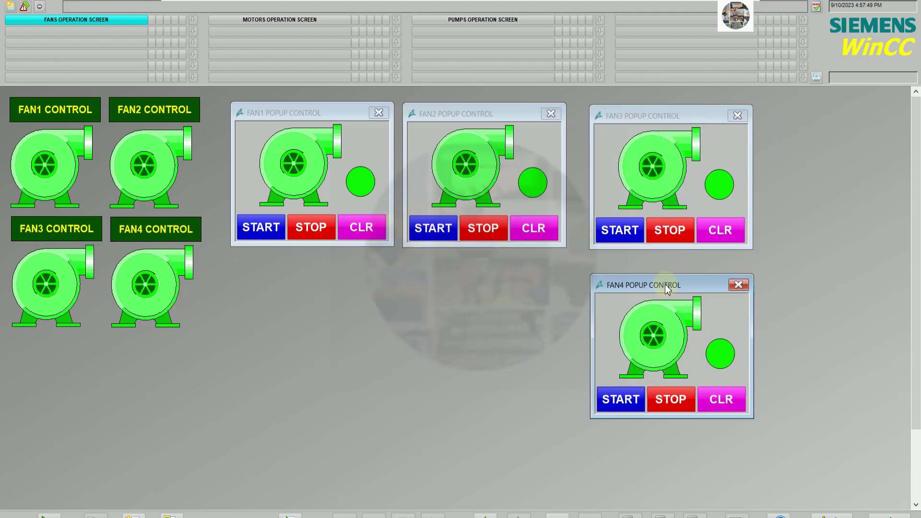
# - Return to the motors operation screen, start motors 1 and 2 from their control popups, and move the Motor 2 popup clear of Motor 1's
pyautogui.click(309, 21)
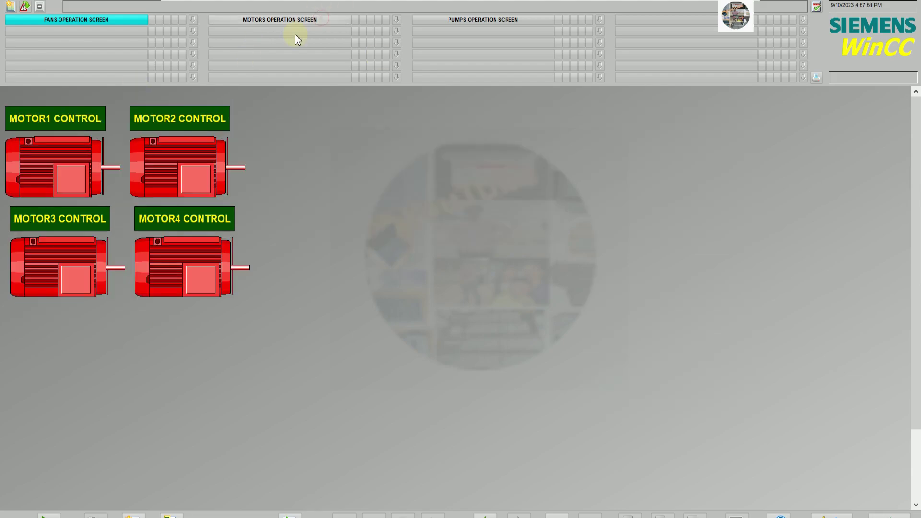
pyautogui.click(77, 168)
pyautogui.click(337, 224)
pyautogui.click(171, 179)
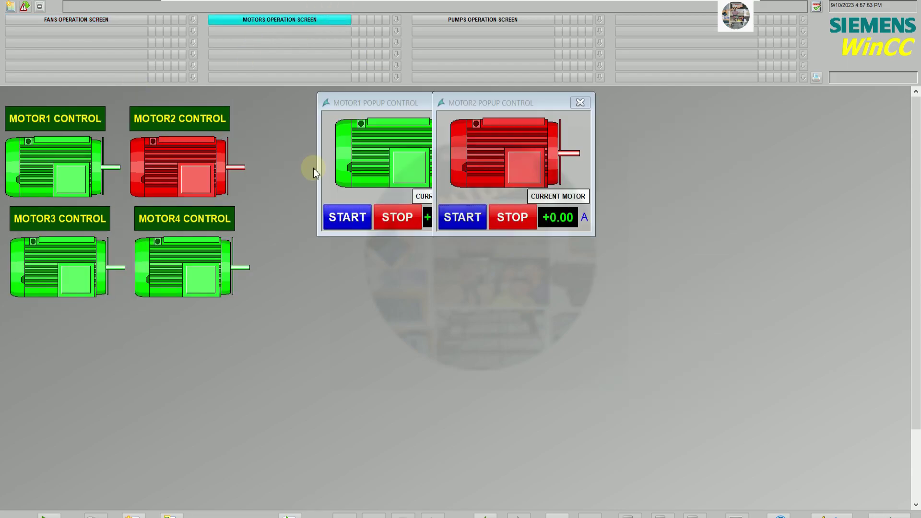
pyautogui.click(469, 216)
pyautogui.moveTo(508, 115); pyautogui.dragTo(586, 118)
# - Open the Motor 3 and Motor 4 control popups and arrange them beneath the Motor 1 and Motor 2 popups
pyautogui.click(43, 286)
pyautogui.moveTo(355, 220); pyautogui.dragTo(356, 260)
pyautogui.click(200, 267)
pyautogui.moveTo(501, 218); pyautogui.dragTo(578, 263)
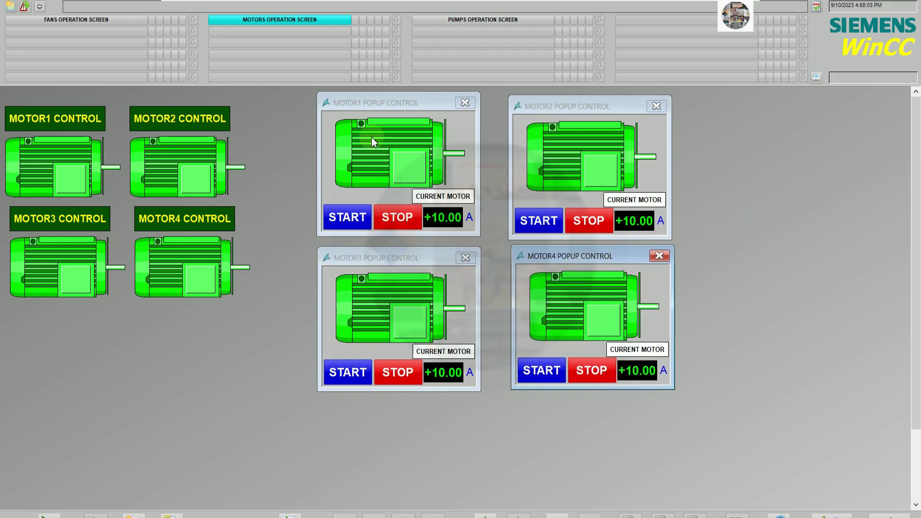
# - Switch to the pumps operation screen, start pumps 1 and 2 from their control popups, and place the Pump 2 popup beside Pump 1's
pyautogui.click(502, 22)
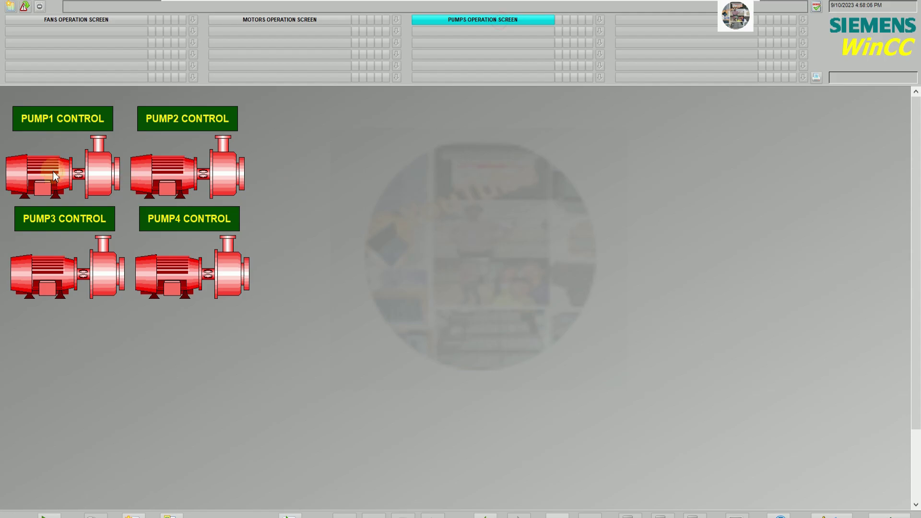
pyautogui.click(52, 172)
pyautogui.click(325, 214)
pyautogui.click(223, 193)
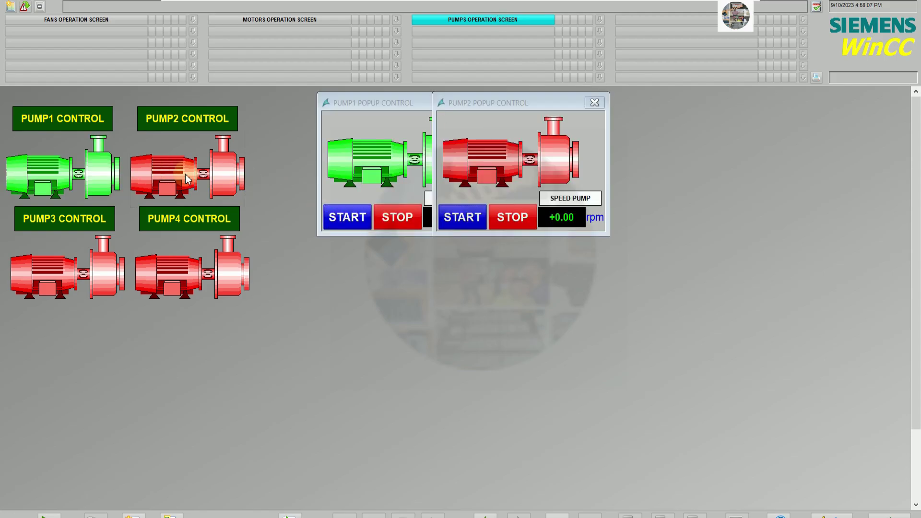
pyautogui.click(486, 221)
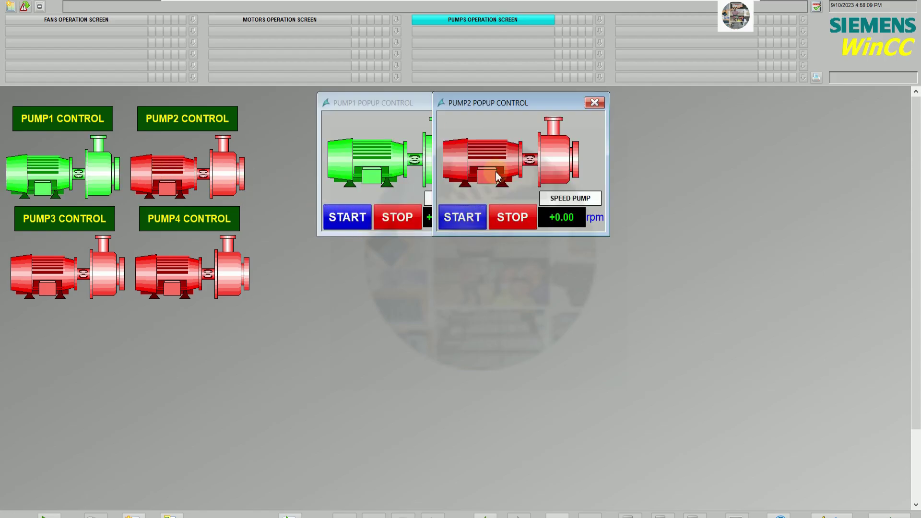
pyautogui.moveTo(523, 100); pyautogui.dragTo(595, 105)
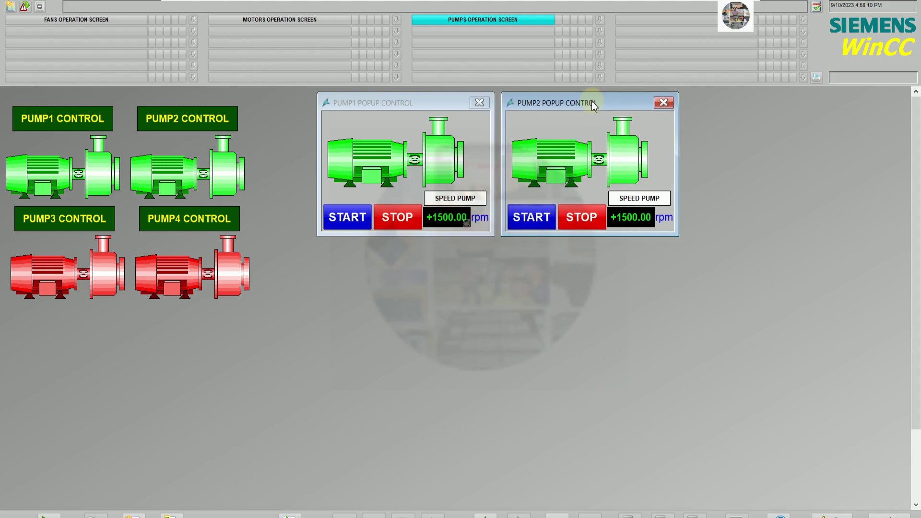
# - Start pumps 3 and 4 from their control popups, arranging these popups beneath those of pumps 1 and 2
pyautogui.click(48, 288)
pyautogui.moveTo(365, 216); pyautogui.dragTo(362, 251)
pyautogui.click(348, 365)
pyautogui.click(183, 271)
pyautogui.moveTo(458, 226); pyautogui.dragTo(543, 248)
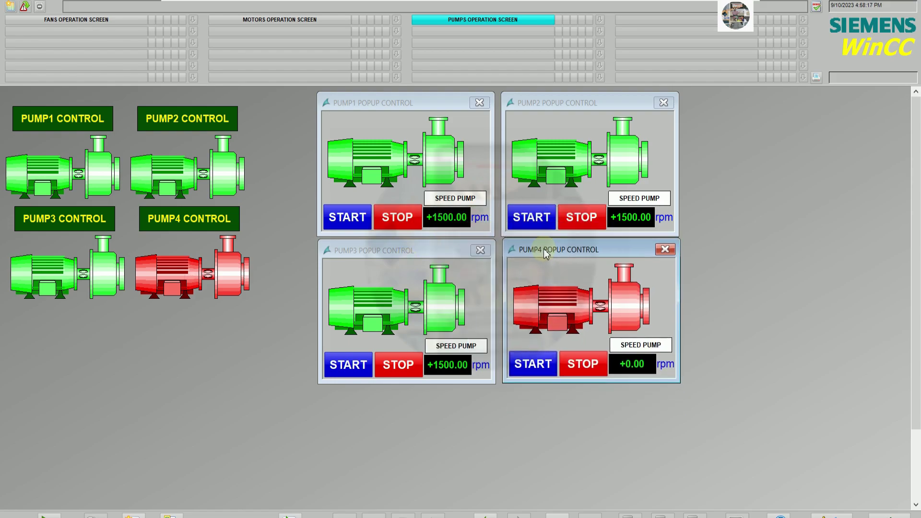
pyautogui.click(531, 365)
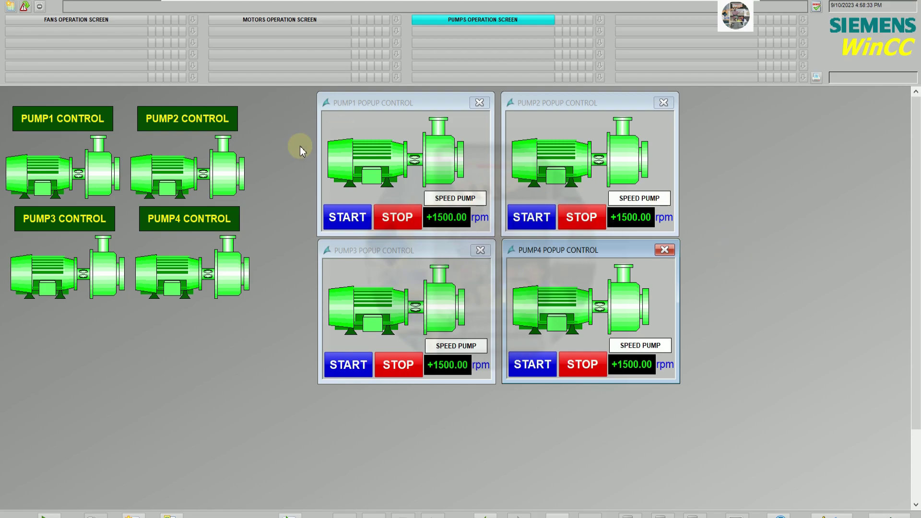
# - Return to the fans operation screen, open the Fan 1 and Fan 2 control popups, and align them side by side
pyautogui.click(108, 15)
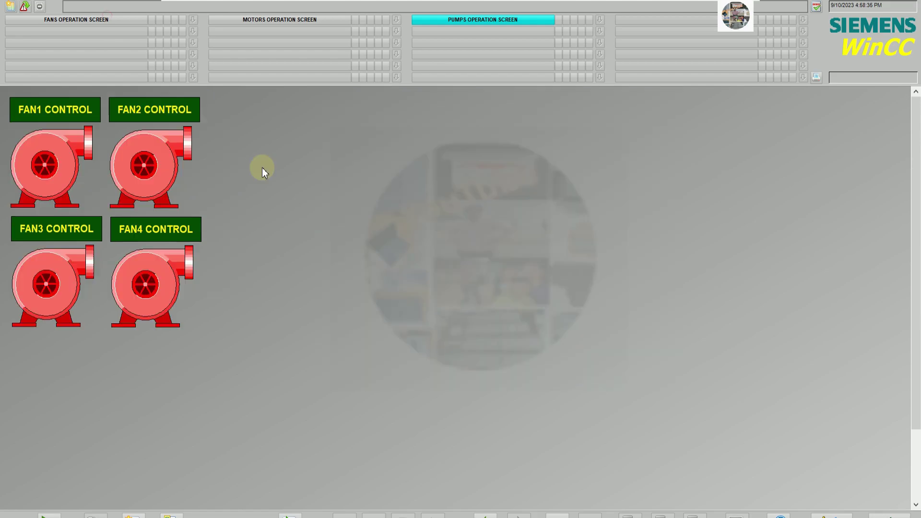
pyautogui.click(187, 162)
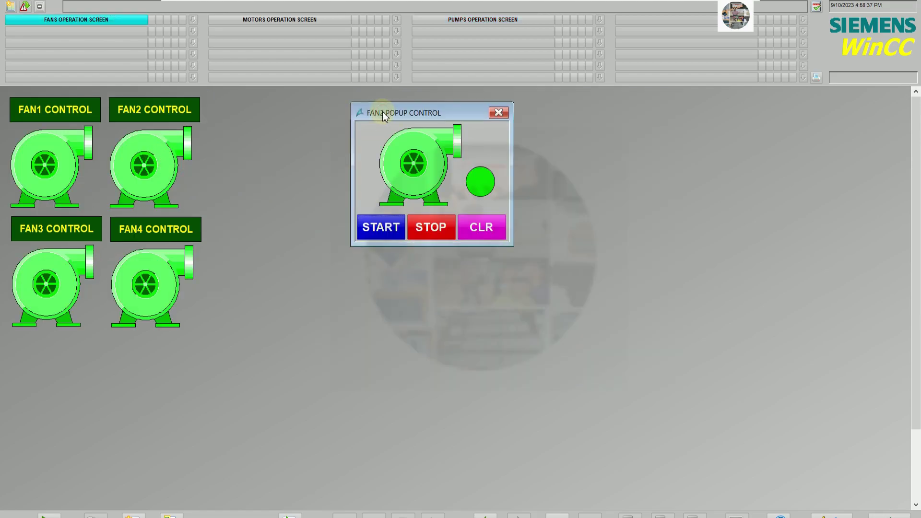
pyautogui.click(59, 142)
pyautogui.moveTo(449, 110); pyautogui.dragTo(502, 108)
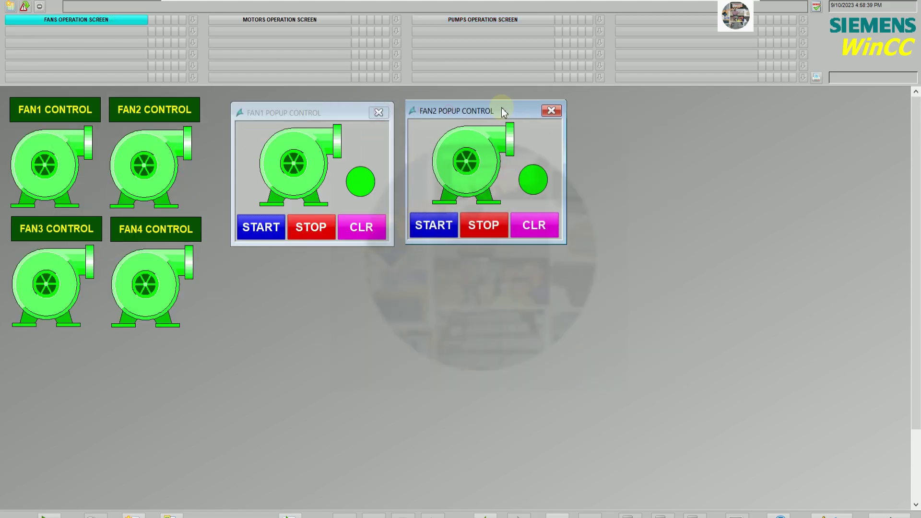
pyautogui.click(335, 110)
pyautogui.moveTo(335, 110); pyautogui.dragTo(332, 108)
pyautogui.moveTo(431, 110); pyautogui.dragTo(426, 110)
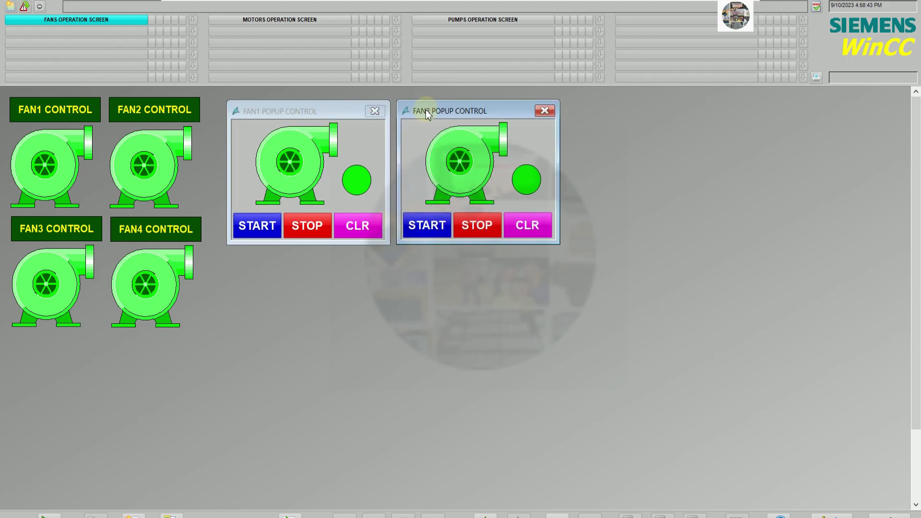
# - Open the Fan 3 and Fan 4 control popups, placing Fan 3 beneath the Fan 1 popup and Fan 4 beneath Fan 2's
pyautogui.click(50, 267)
pyautogui.moveTo(534, 115); pyautogui.dragTo(290, 263)
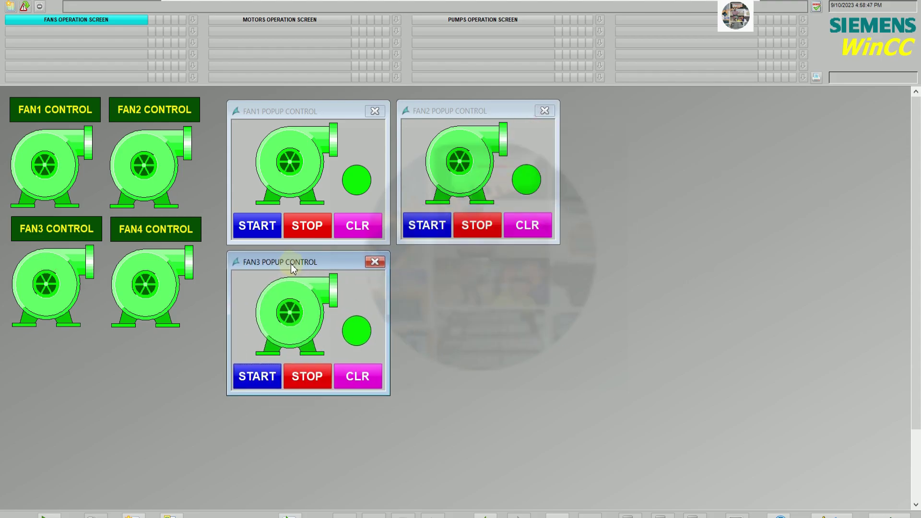
pyautogui.click(145, 280)
pyautogui.moveTo(420, 232); pyautogui.dragTo(455, 266)
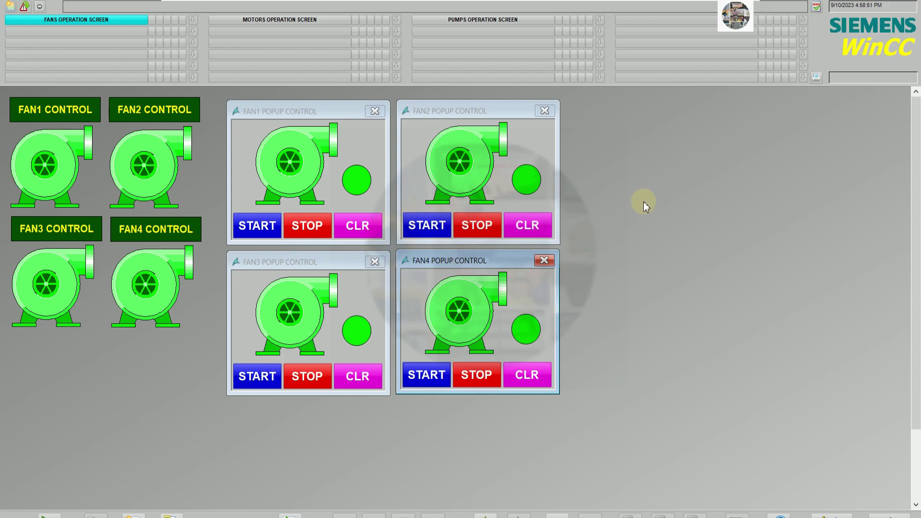